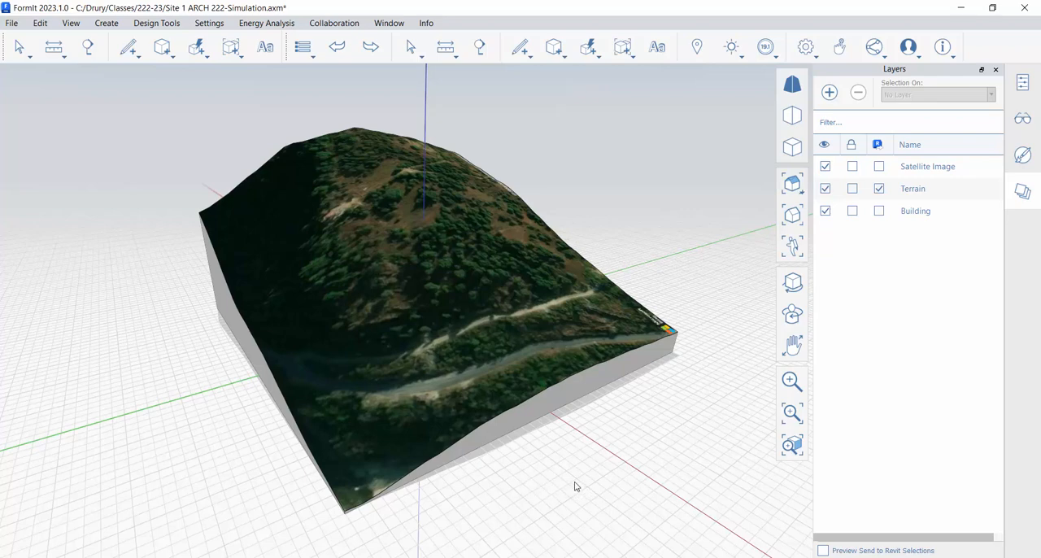
- Examine the terrain model with its draped satellite image from several sides
{"action": "middle_click_drag", "start_coordinate": [570, 482], "coordinate": [737, 469]}
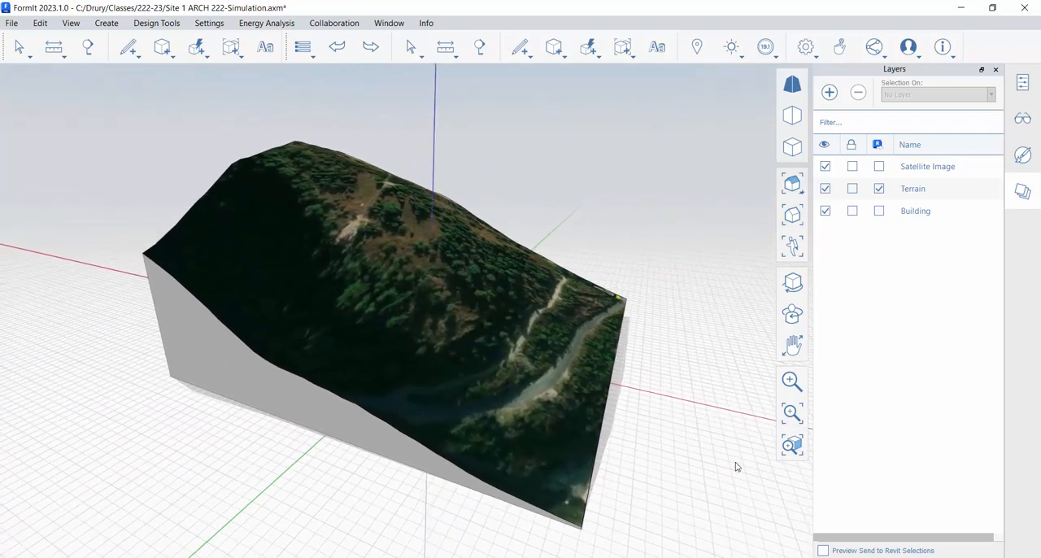
{"action": "right_click_drag", "start_coordinate": [706, 466], "coordinate": [576, 446]}
{"action": "middle_click_drag", "start_coordinate": [577, 446], "coordinate": [363, 380]}
{"action": "scroll", "coordinate": [363, 380], "scroll_direction": "down", "scroll_amount": 2}
{"action": "scroll", "coordinate": [662, 493], "scroll_direction": "down", "scroll_amount": 3}
{"action": "right_click_drag", "start_coordinate": [694, 503], "coordinate": [743, 462]}
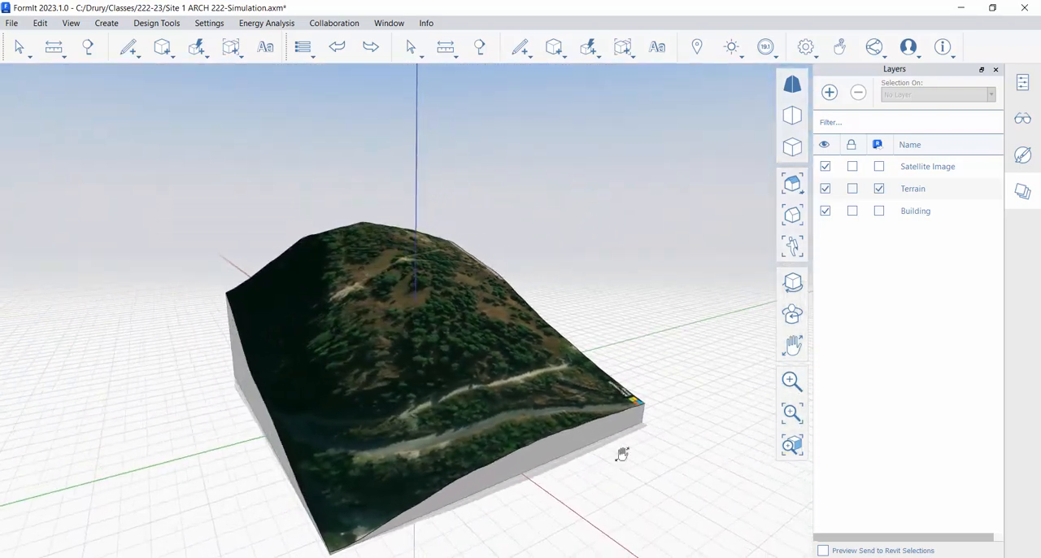
{"action": "middle_click_drag", "start_coordinate": [621, 454], "coordinate": [625, 430]}
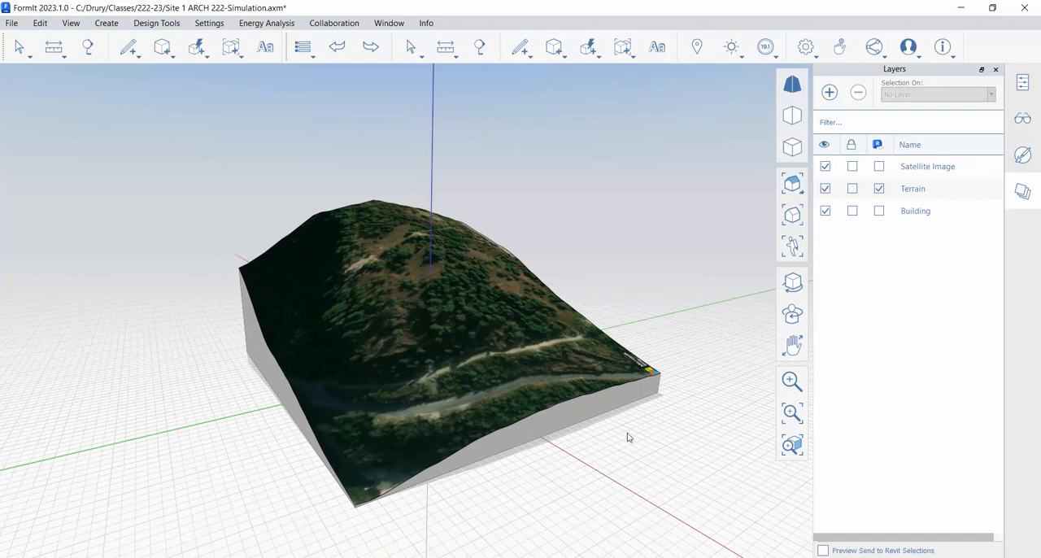
- Hide the Terrain layer to expose the building on the flat satellite image
{"action": "left_click", "coordinate": [932, 166]}
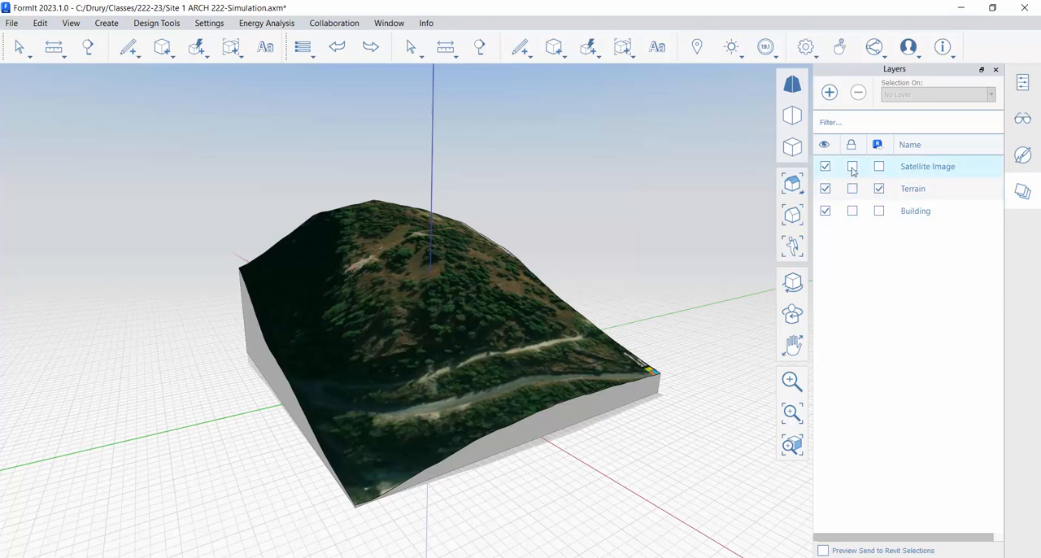
{"action": "left_click", "coordinate": [825, 189]}
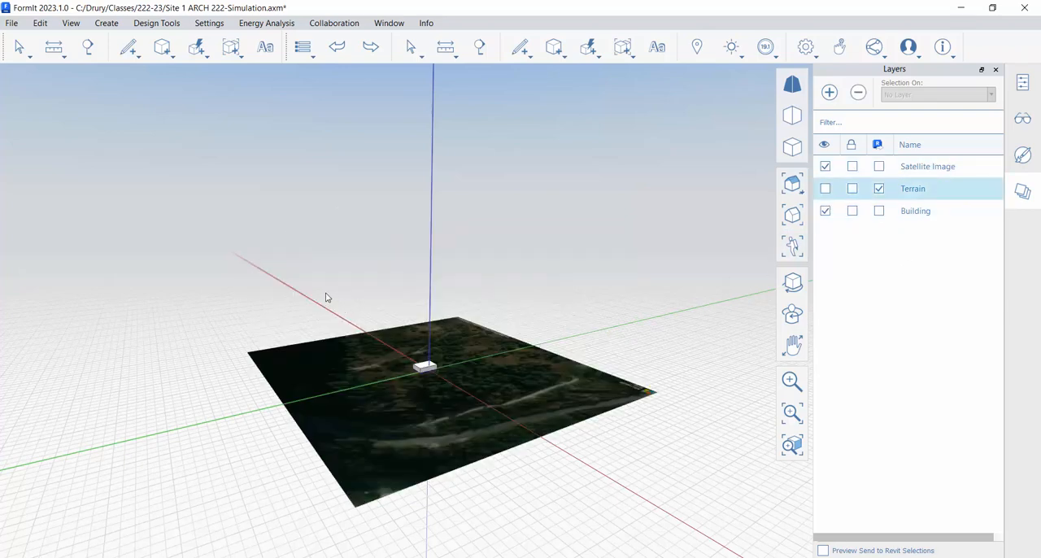
{"action": "scroll", "coordinate": [425, 358], "scroll_direction": "up", "scroll_amount": 6}
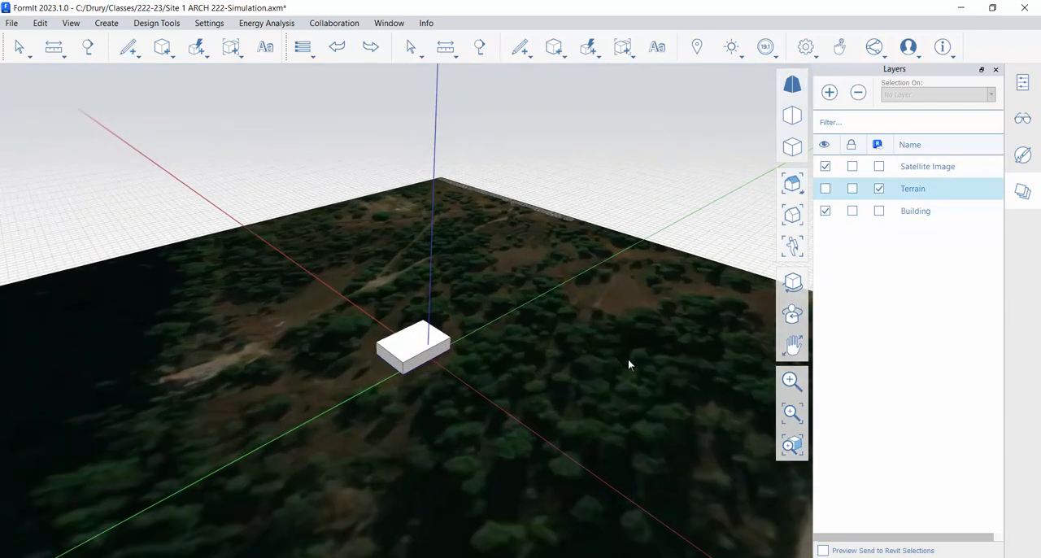
- Examine the building mass on the satellite image from different angles and distances
{"action": "middle_click_drag", "start_coordinate": [627, 359], "coordinate": [493, 396]}
{"action": "scroll", "coordinate": [442, 400], "scroll_direction": "up", "scroll_amount": 3}
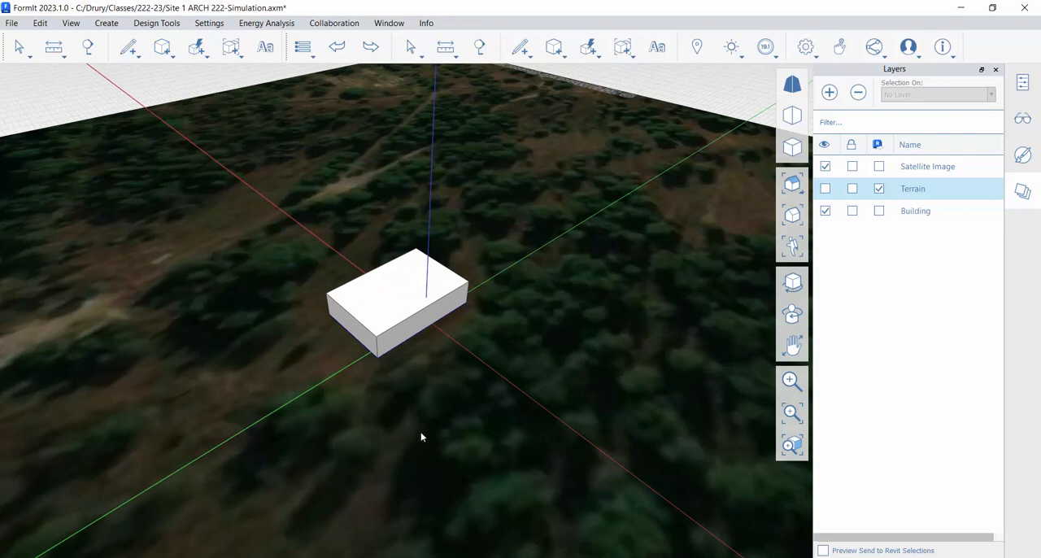
{"action": "middle_click_drag", "start_coordinate": [472, 441], "coordinate": [472, 399]}
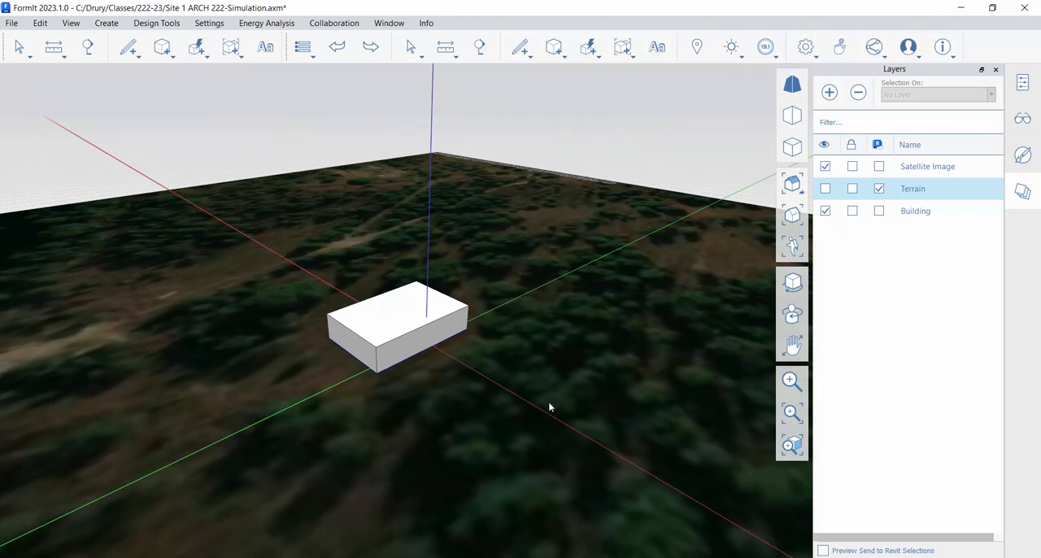
{"action": "middle_click_drag", "start_coordinate": [626, 398], "coordinate": [617, 376]}
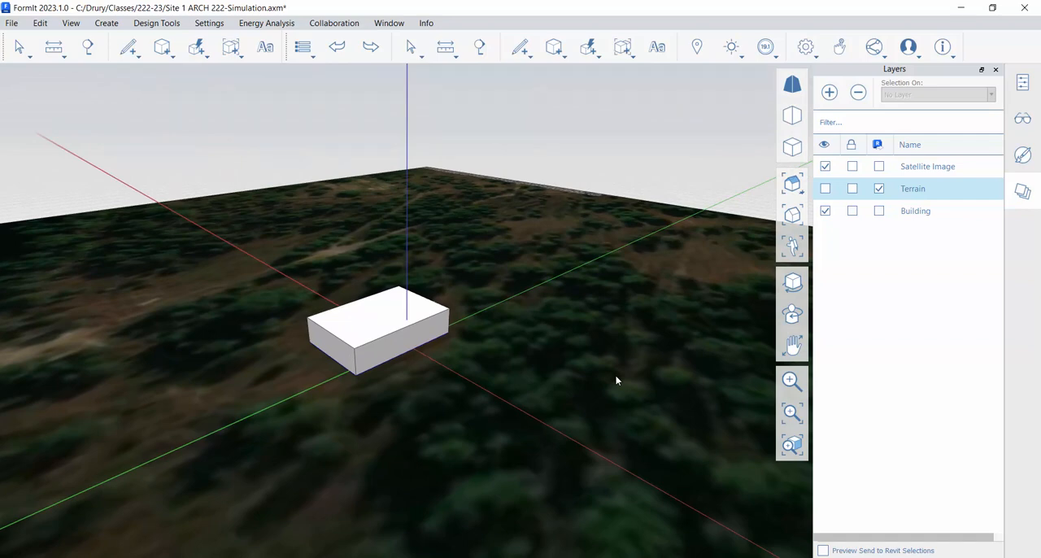
{"action": "middle_click_drag", "start_coordinate": [573, 359], "coordinate": [622, 357]}
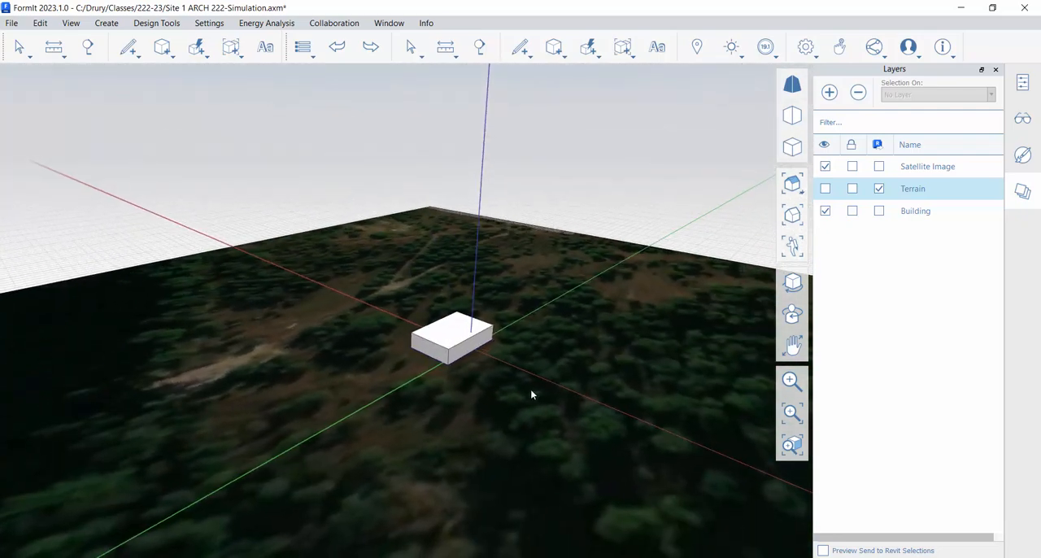
{"action": "scroll", "coordinate": [542, 395], "scroll_direction": "up", "scroll_amount": 3}
{"action": "middle_click_drag", "start_coordinate": [530, 307], "coordinate": [592, 328]}
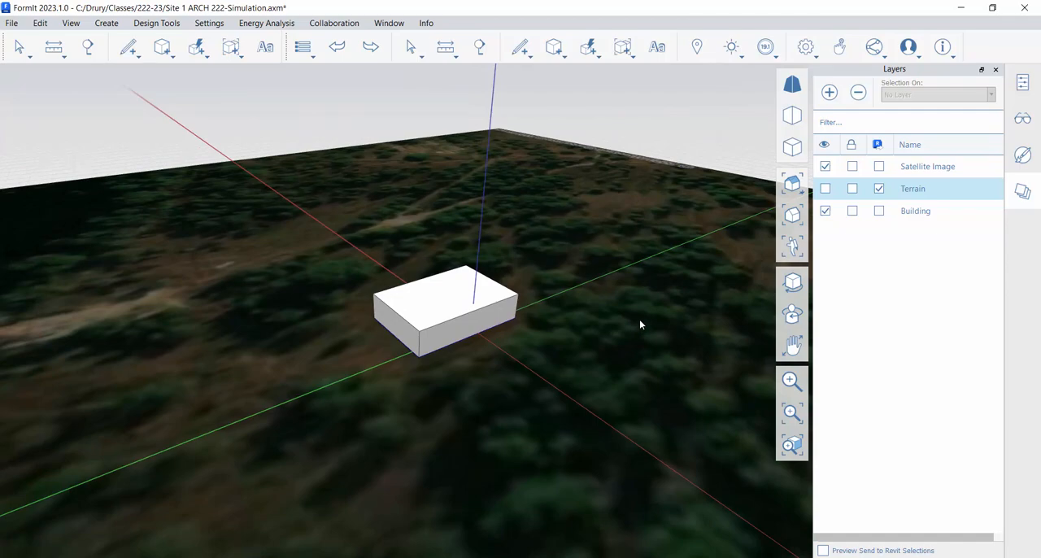
{"action": "middle_click_drag", "start_coordinate": [597, 353], "coordinate": [629, 346]}
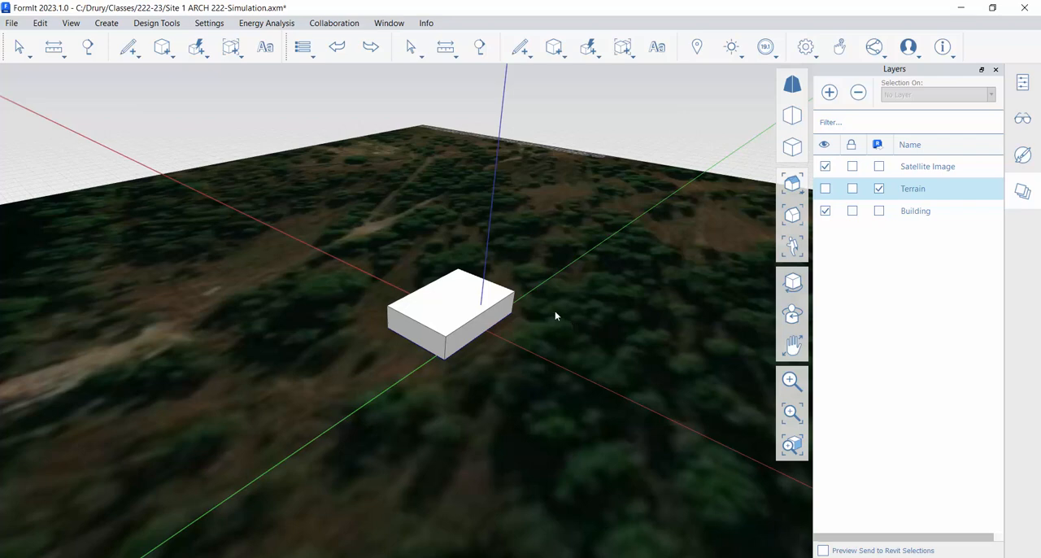
- Start a Solar Analysis with Month Peak as the range and method
{"action": "left_click", "coordinate": [731, 47]}
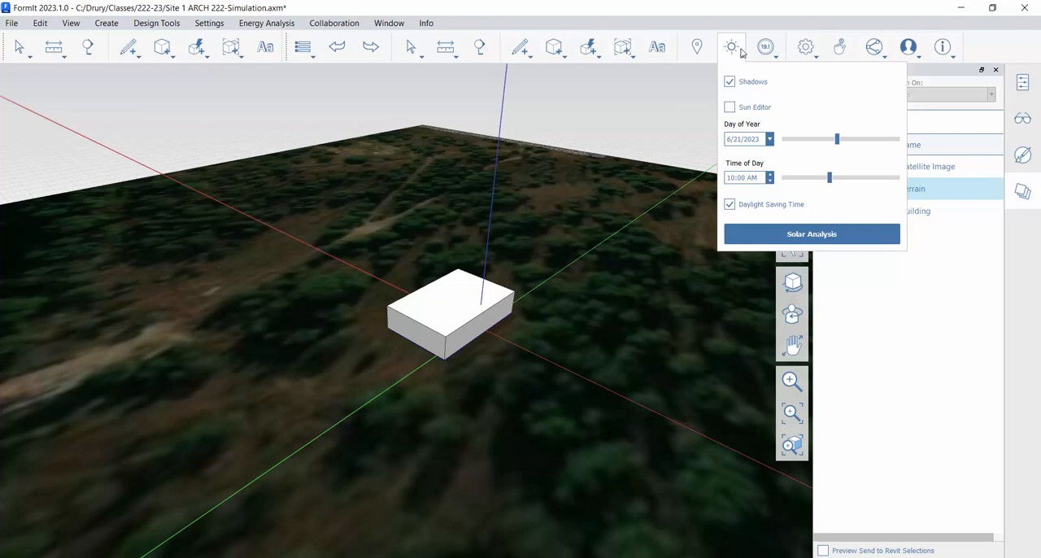
{"action": "left_click", "coordinate": [834, 234]}
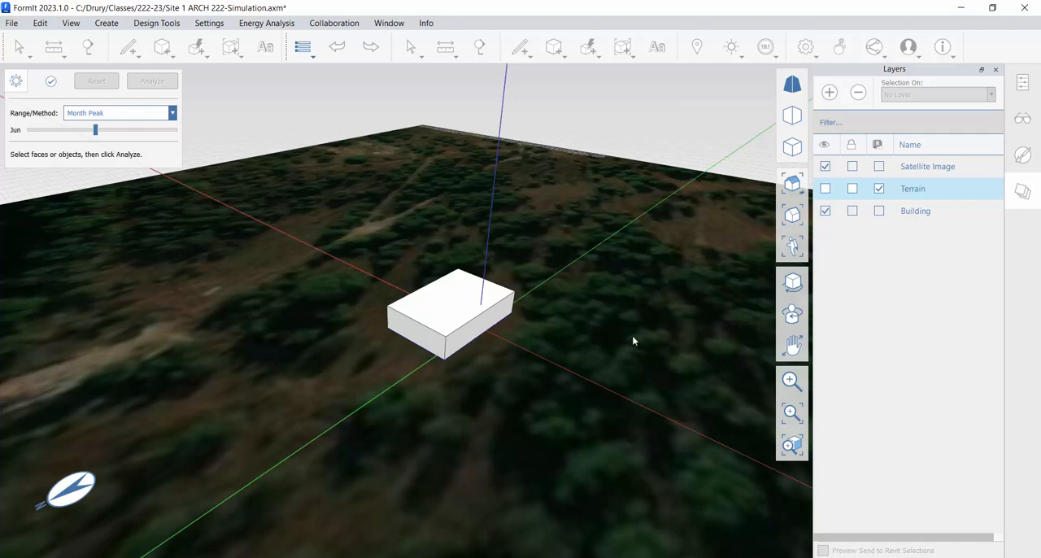
{"action": "scroll", "coordinate": [624, 332], "scroll_direction": "down", "scroll_amount": 2}
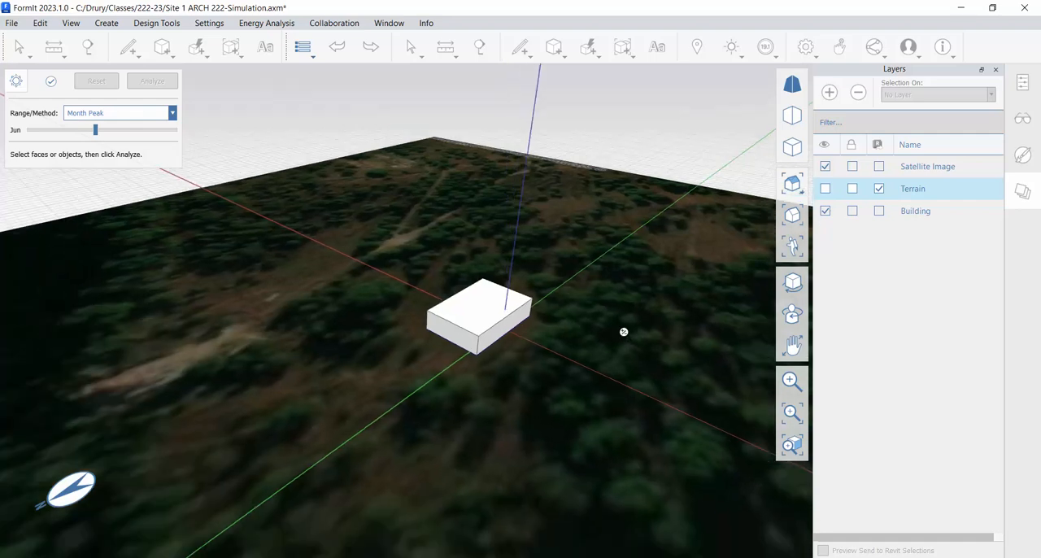
{"action": "middle_click_drag", "start_coordinate": [644, 346], "coordinate": [620, 330]}
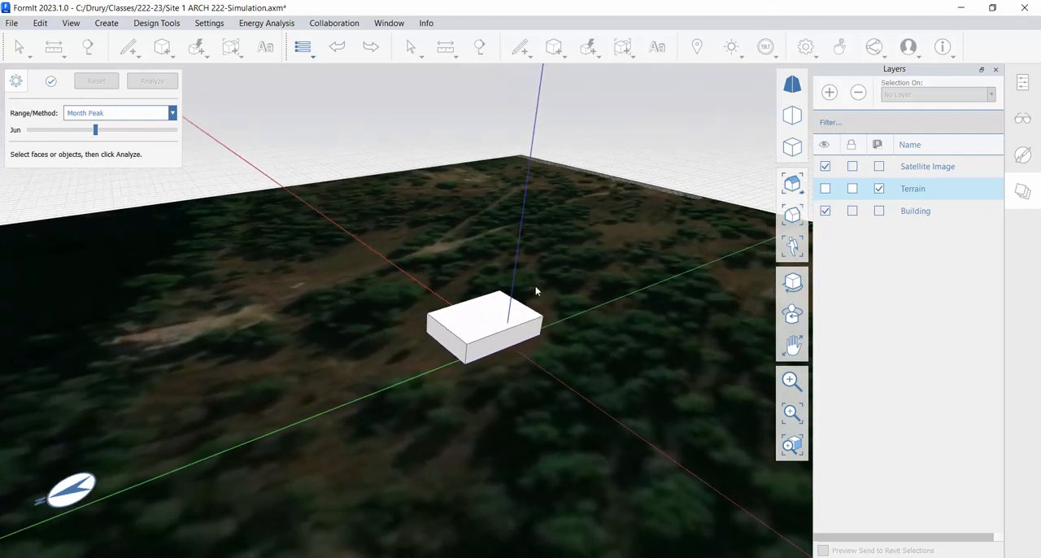
{"action": "middle_click_drag", "start_coordinate": [536, 288], "coordinate": [462, 345]}
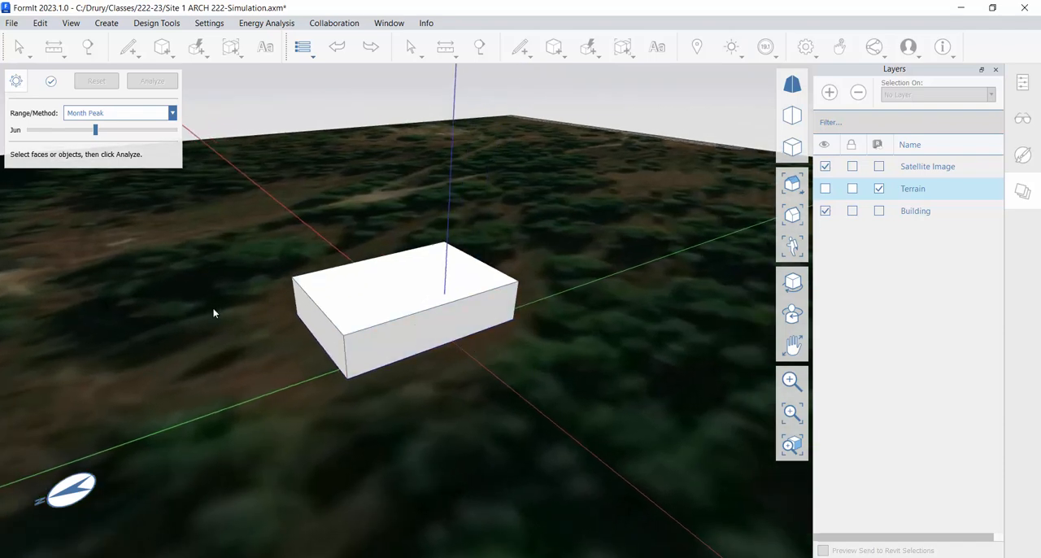
{"action": "middle_click_drag", "start_coordinate": [214, 312], "coordinate": [298, 314]}
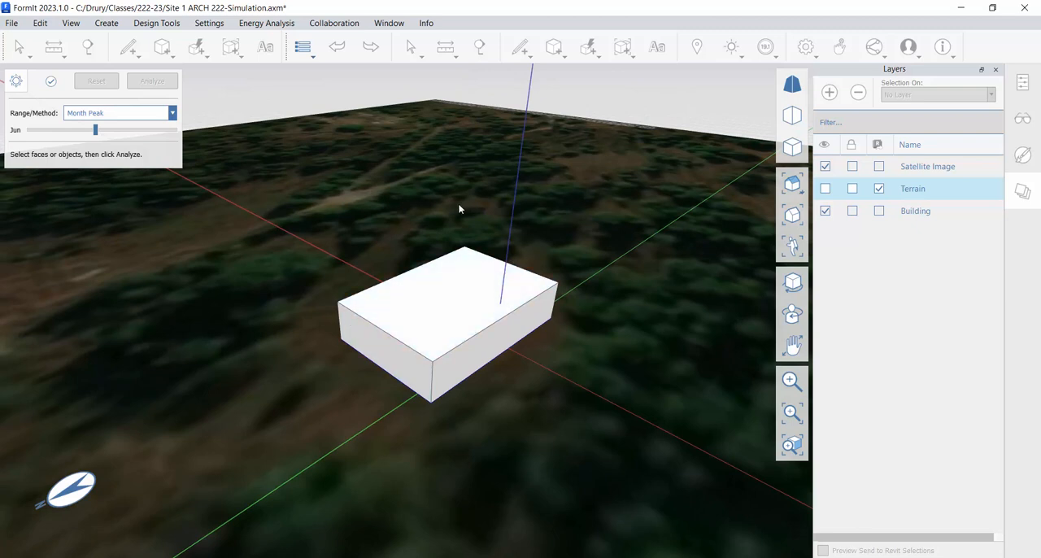
{"action": "left_click", "coordinate": [171, 113]}
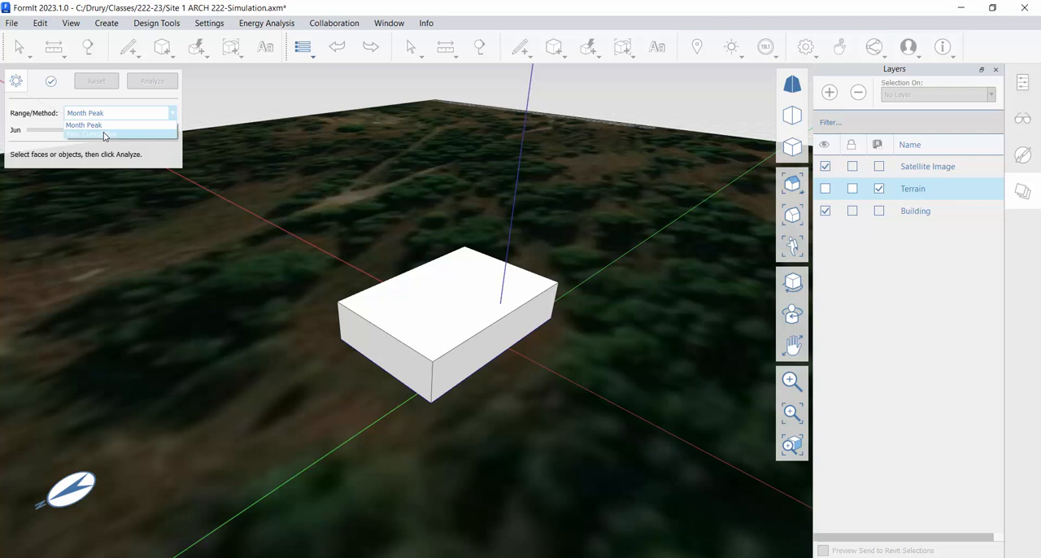
{"action": "left_click", "coordinate": [70, 125]}
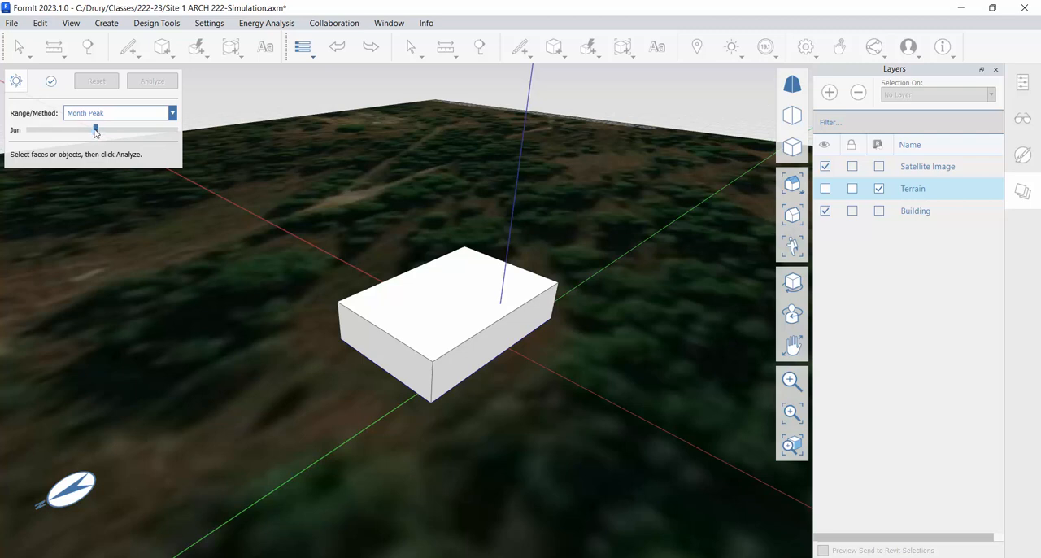
- Set the solar analysis month to January
{"action": "left_click_drag", "start_coordinate": [95, 133], "coordinate": [33, 133]}
{"action": "middle_click_drag", "start_coordinate": [529, 195], "coordinate": [581, 207]}
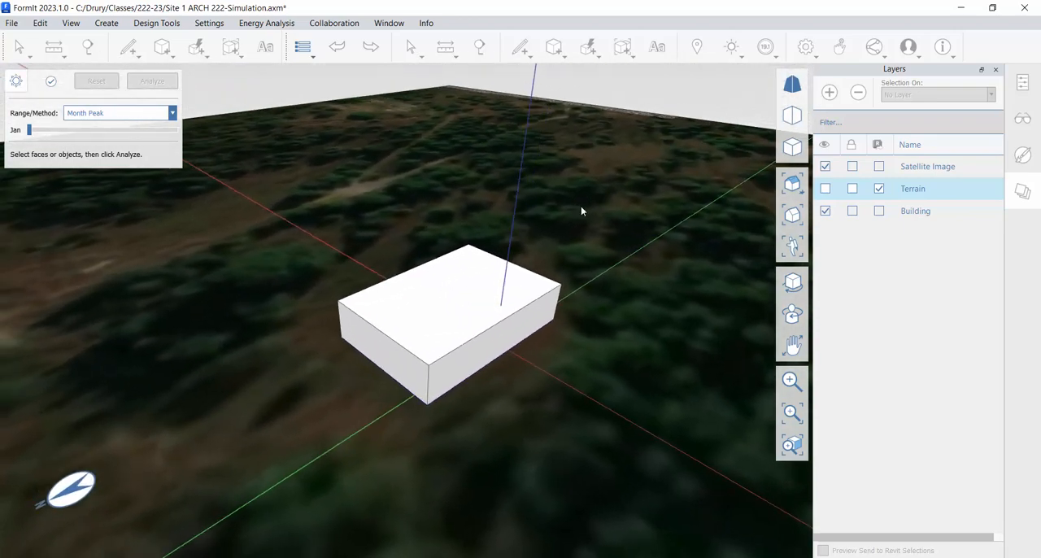
{"action": "scroll", "coordinate": [581, 207], "scroll_direction": "down", "scroll_amount": 2}
{"action": "middle_click_drag", "start_coordinate": [661, 226], "coordinate": [599, 233]}
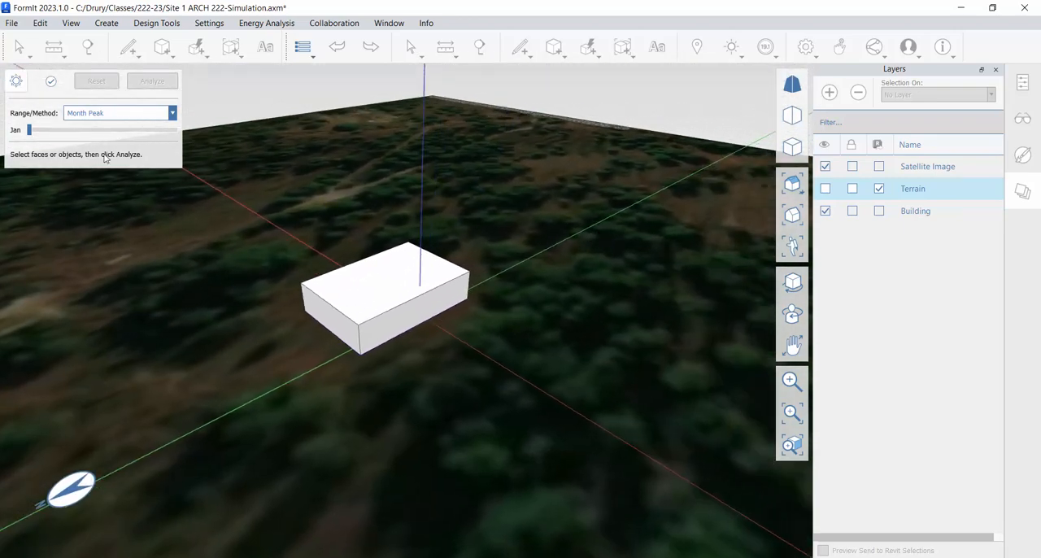
- Run the Month Peak solar analysis on the whole building for December
{"action": "left_click_drag", "start_coordinate": [35, 137], "coordinate": [187, 136]}
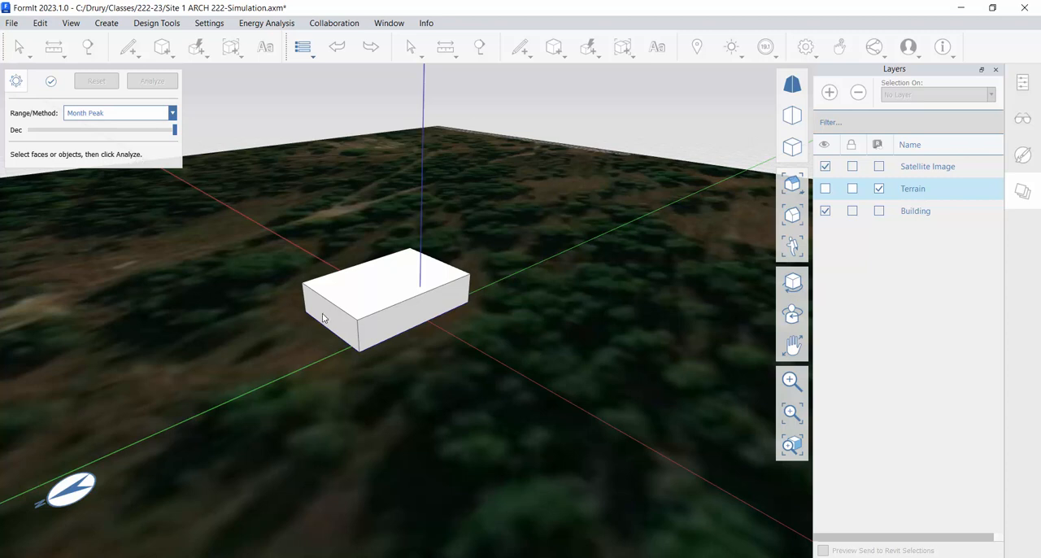
{"action": "double_click", "coordinate": [386, 286]}
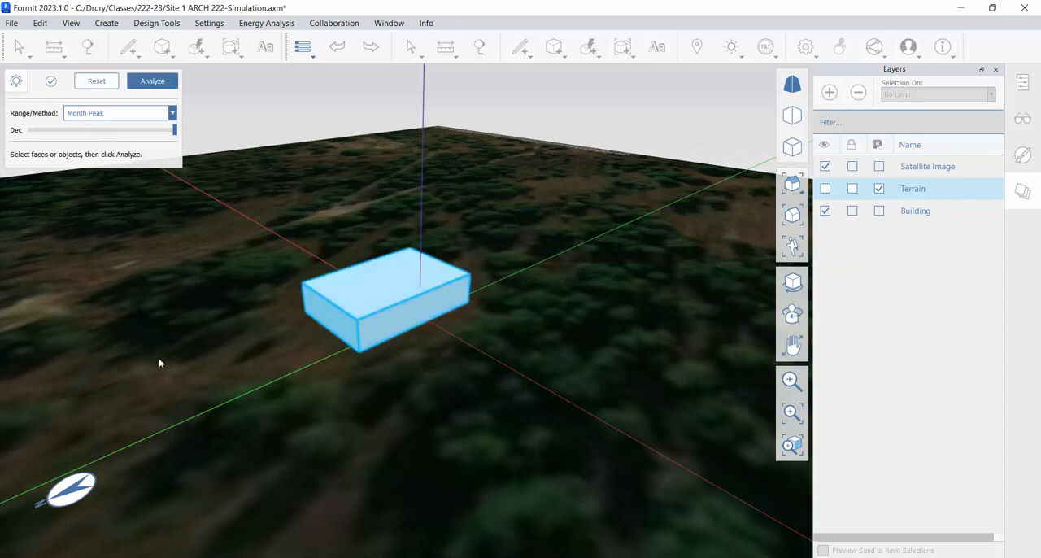
{"action": "left_click", "coordinate": [152, 81]}
- Inspect the December peak radiation values on the building's roof and side faces from several sides
{"action": "middle_click_drag", "start_coordinate": [594, 279], "coordinate": [374, 282]}
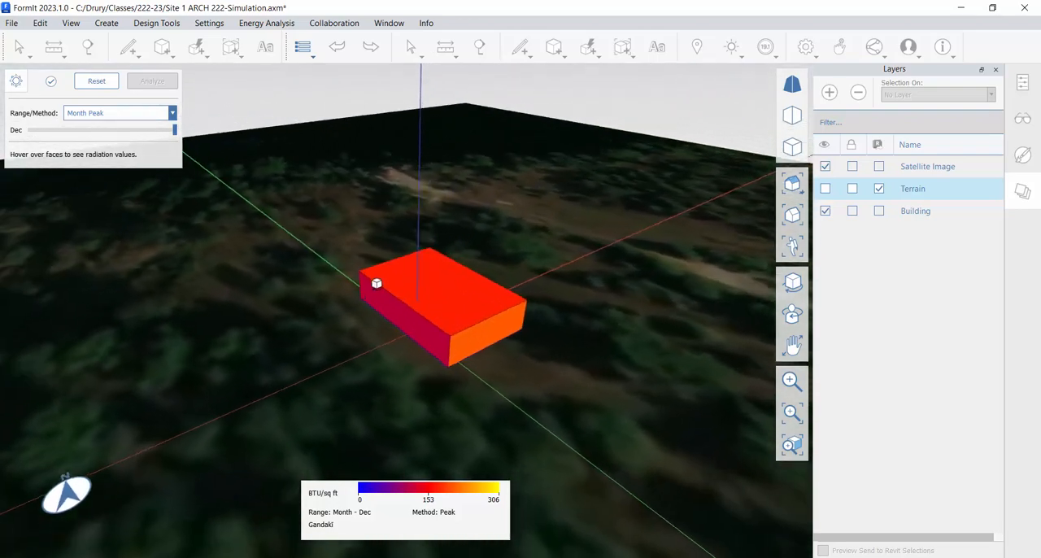
{"action": "scroll", "coordinate": [453, 330], "scroll_direction": "up", "scroll_amount": 5}
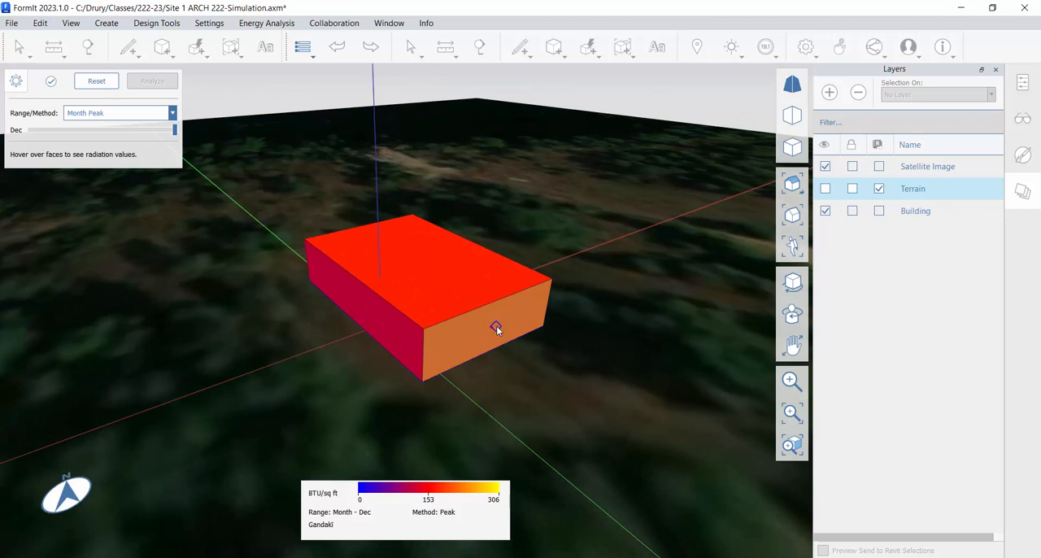
{"action": "mouse_move", "coordinate": [500, 326]}
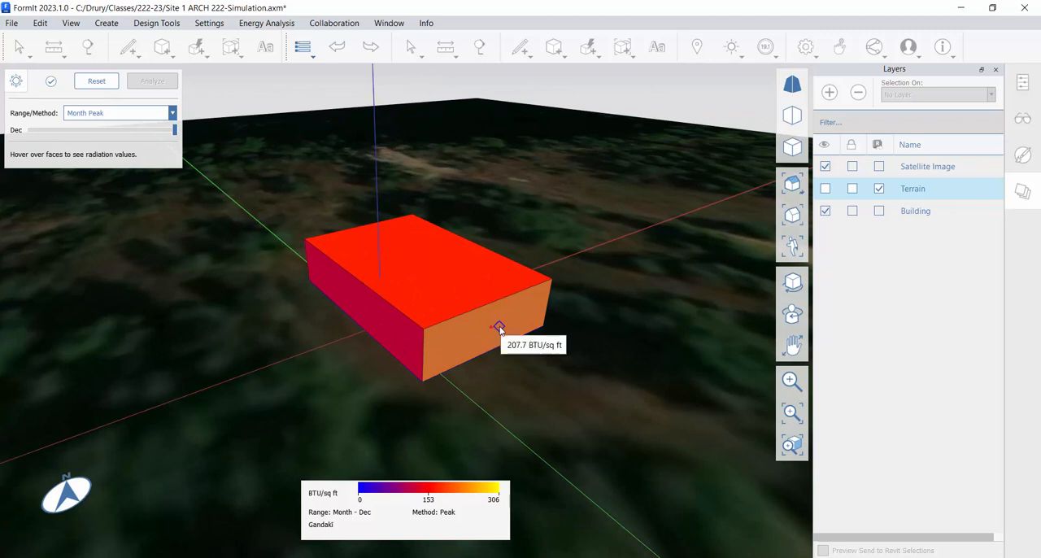
{"action": "mouse_move", "coordinate": [427, 287]}
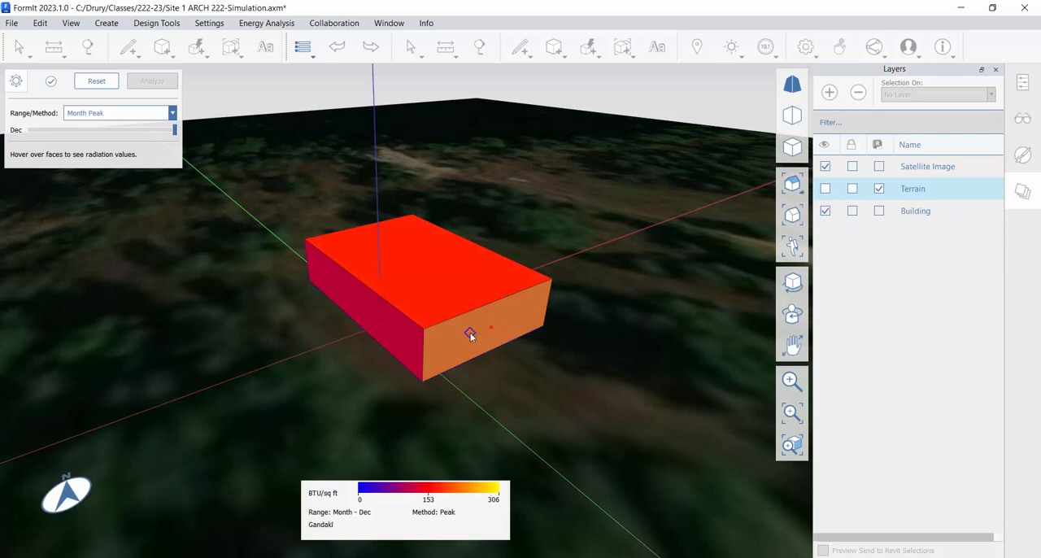
{"action": "mouse_move", "coordinate": [471, 335]}
{"action": "mouse_move", "coordinate": [356, 303]}
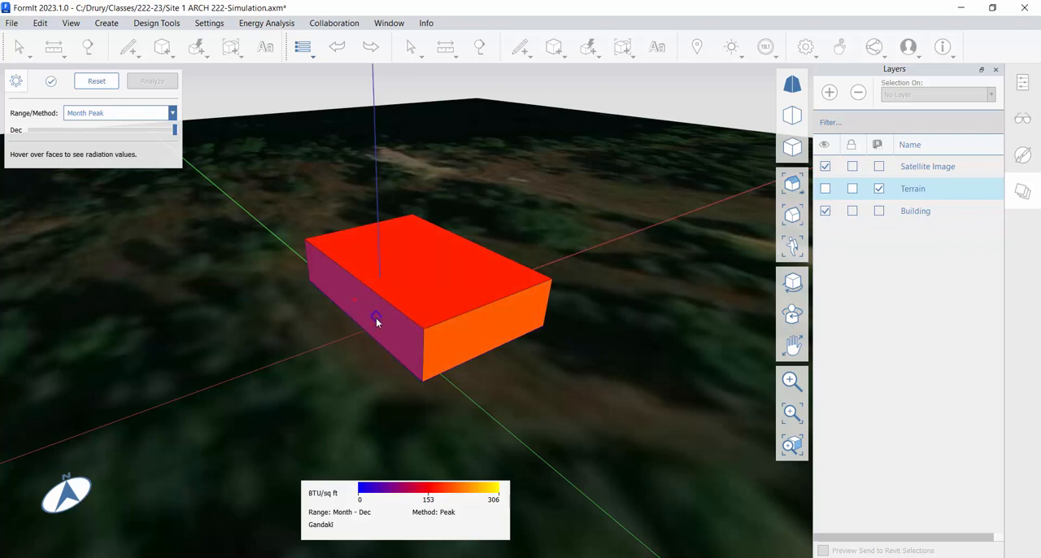
{"action": "middle_click_drag", "start_coordinate": [379, 318], "coordinate": [558, 333]}
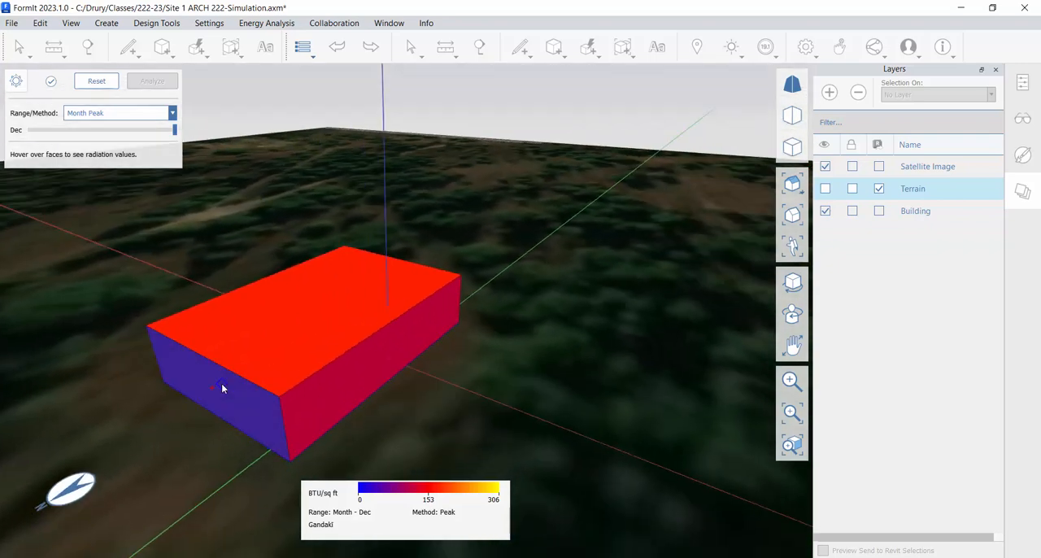
{"action": "scroll", "coordinate": [222, 396], "scroll_direction": "down", "scroll_amount": 2}
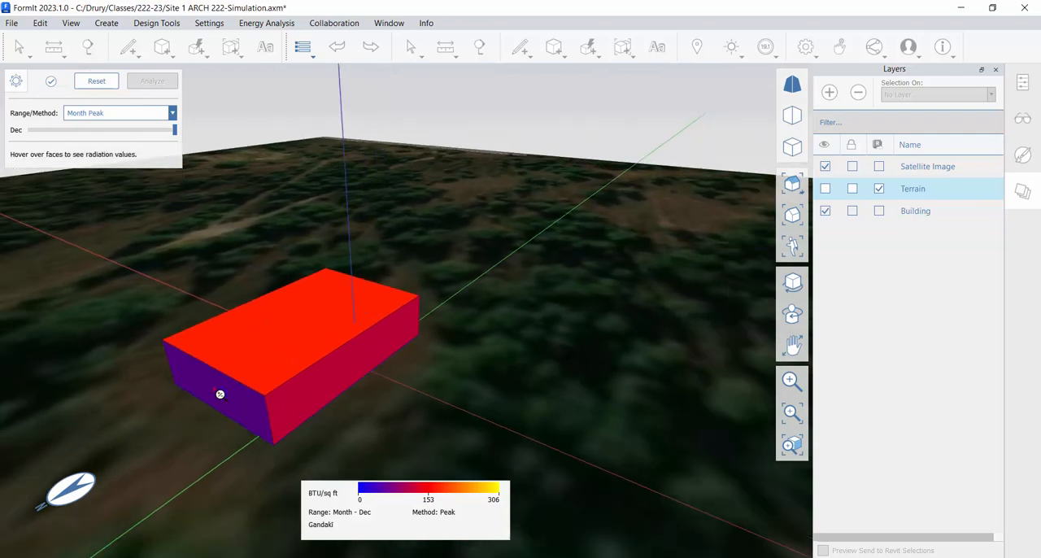
{"action": "middle_click_drag", "start_coordinate": [284, 316], "coordinate": [479, 338]}
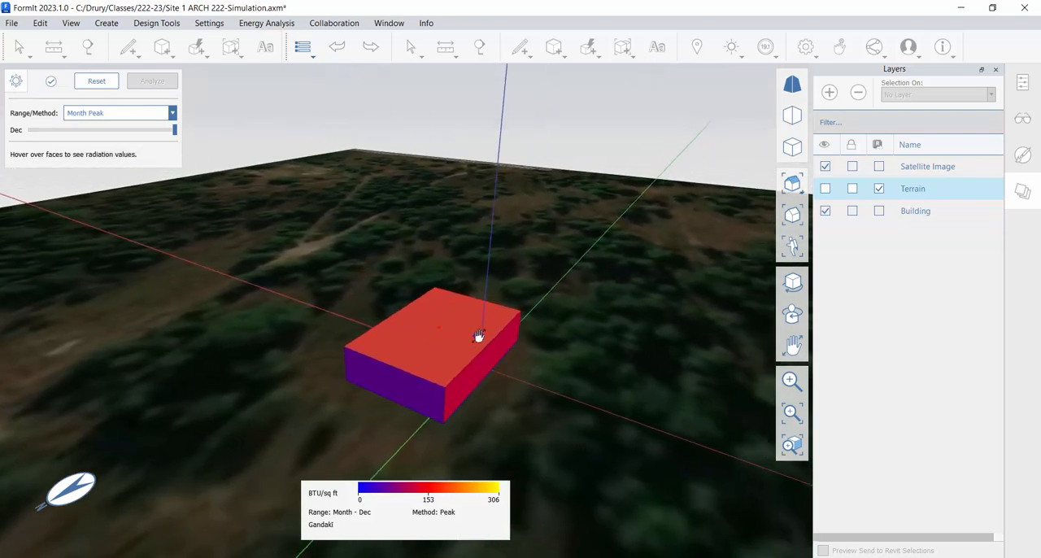
{"action": "right_click_drag", "start_coordinate": [578, 356], "coordinate": [512, 353]}
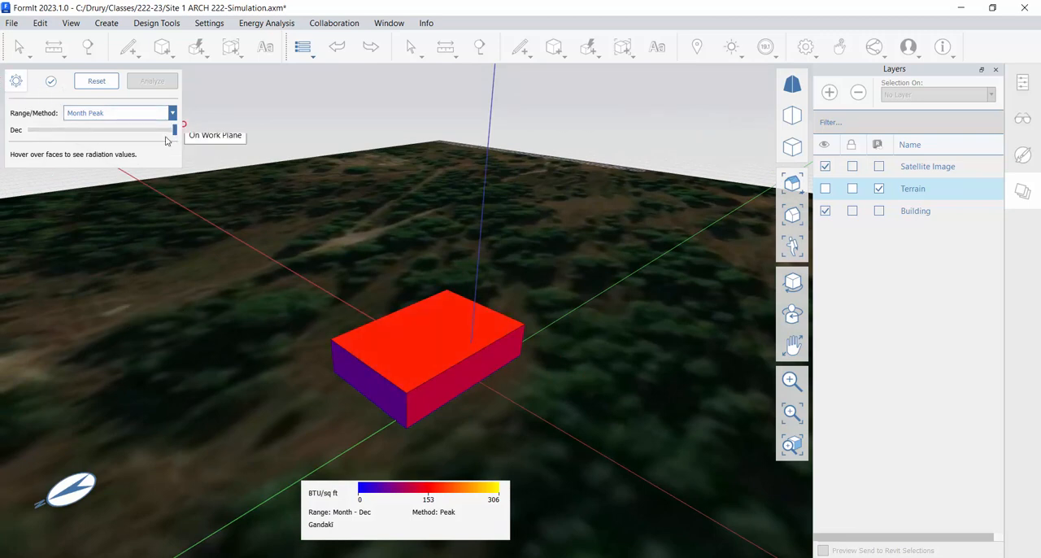
- Change the month of the building's peak radiation analysis to June
{"action": "left_click", "coordinate": [69, 133]}
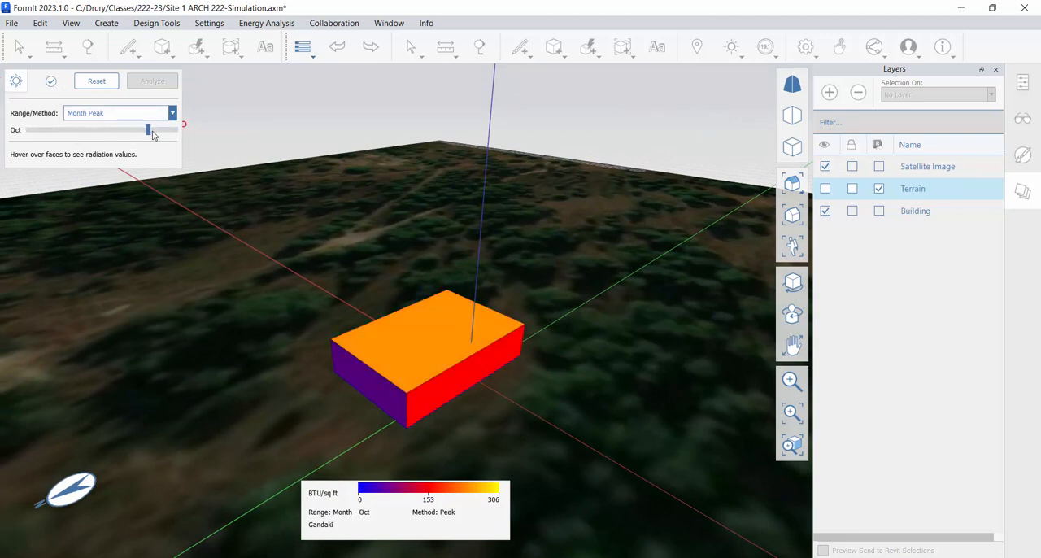
{"action": "left_click_drag", "start_coordinate": [149, 130], "coordinate": [96, 130]}
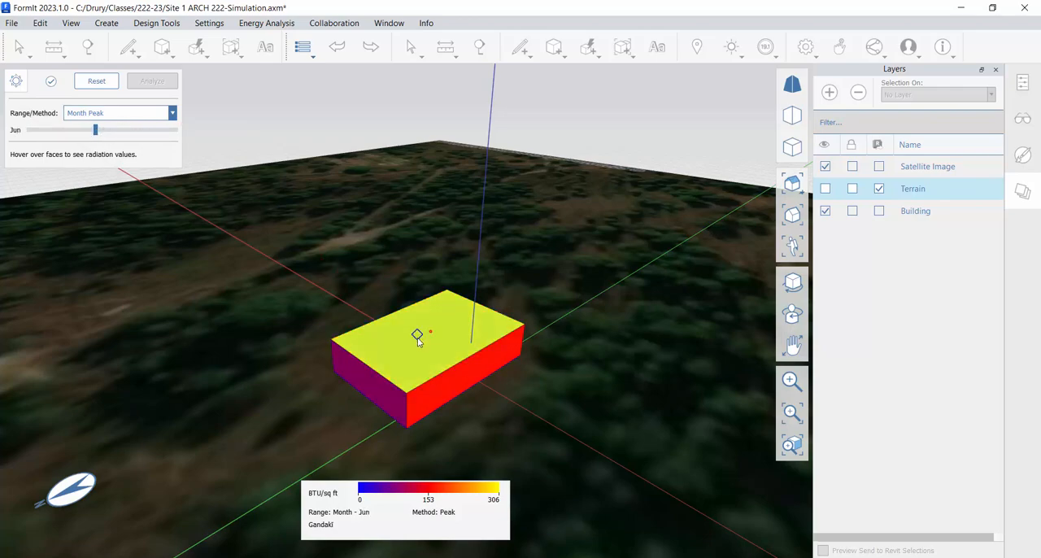
- Examine the June peak radiation on the building's roof and side faces from several sides and exit the solar analysis
{"action": "middle_click_drag", "start_coordinate": [511, 351], "coordinate": [304, 352]}
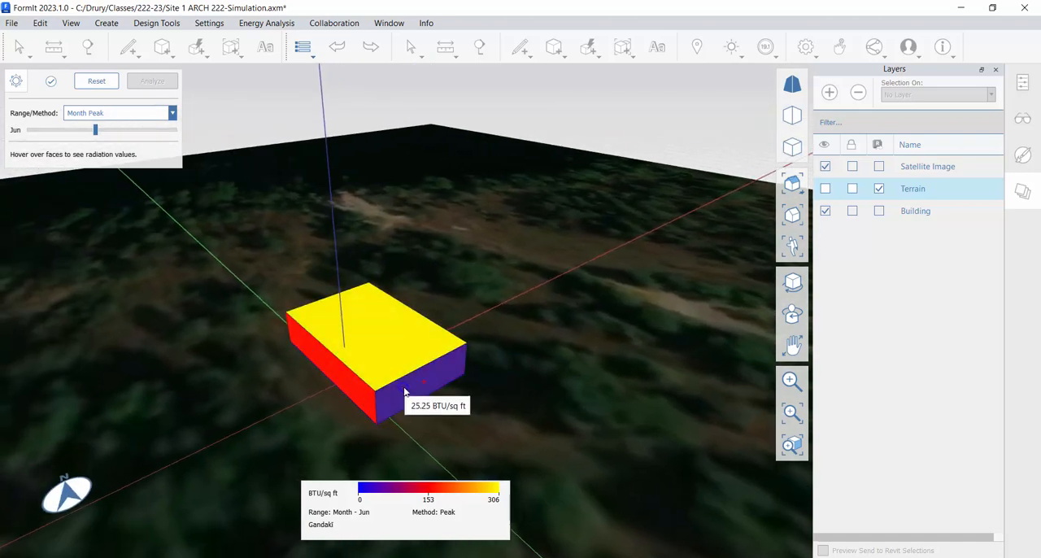
{"action": "mouse_move", "coordinate": [391, 355]}
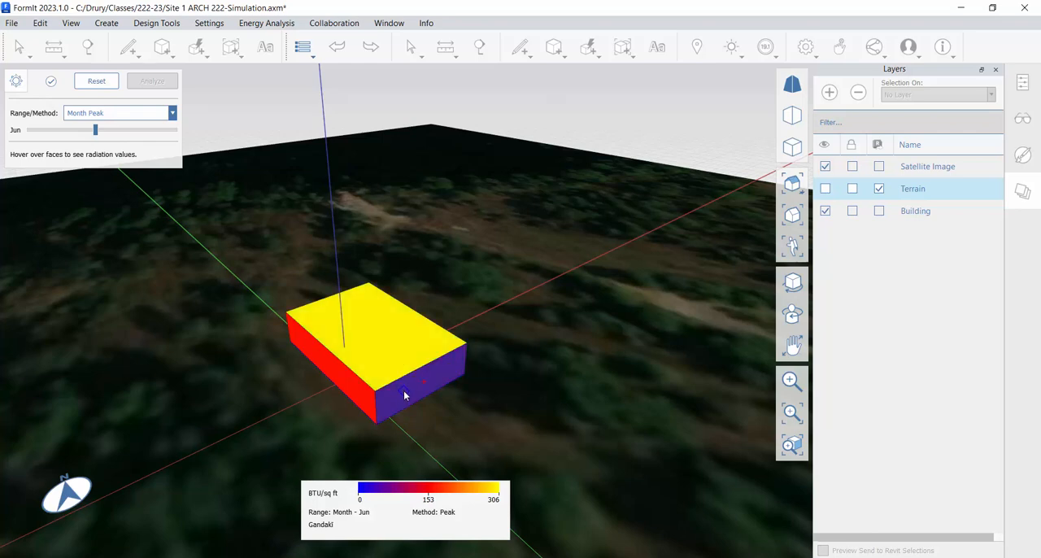
{"action": "mouse_move", "coordinate": [405, 395]}
{"action": "middle_click_drag", "start_coordinate": [399, 393], "coordinate": [441, 384]}
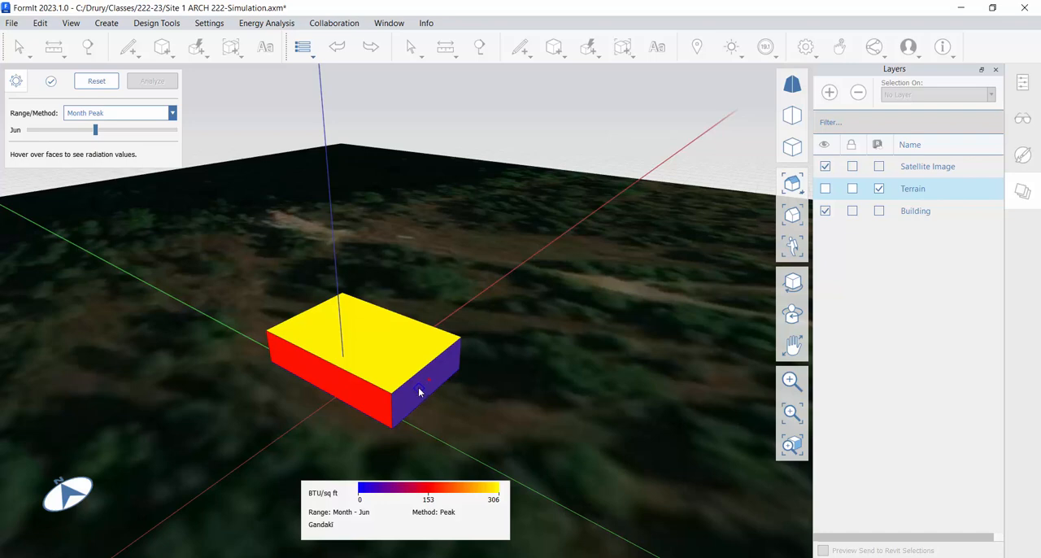
{"action": "middle_click_drag", "start_coordinate": [413, 389], "coordinate": [509, 360]}
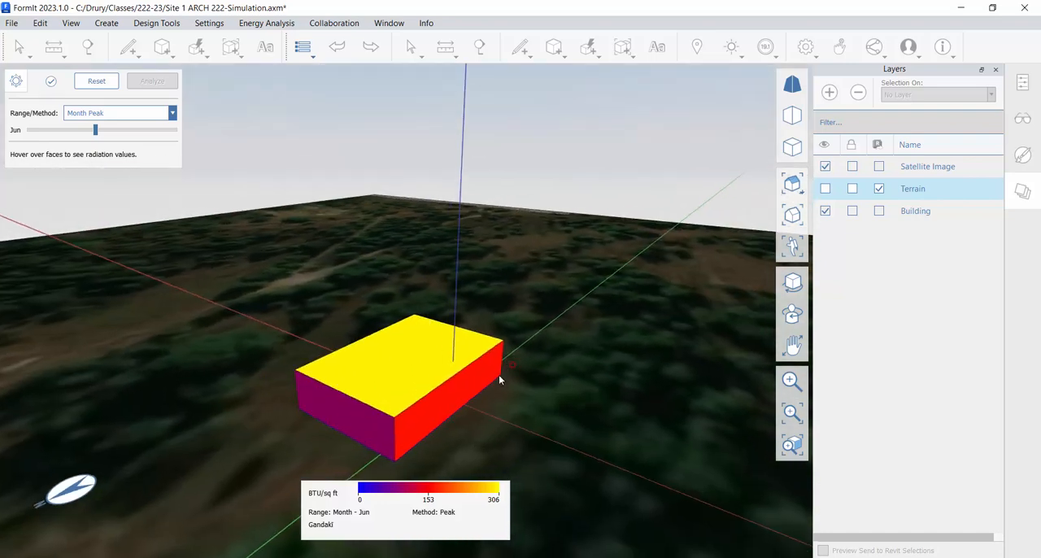
{"action": "scroll", "coordinate": [390, 374], "scroll_direction": "down", "scroll_amount": 3}
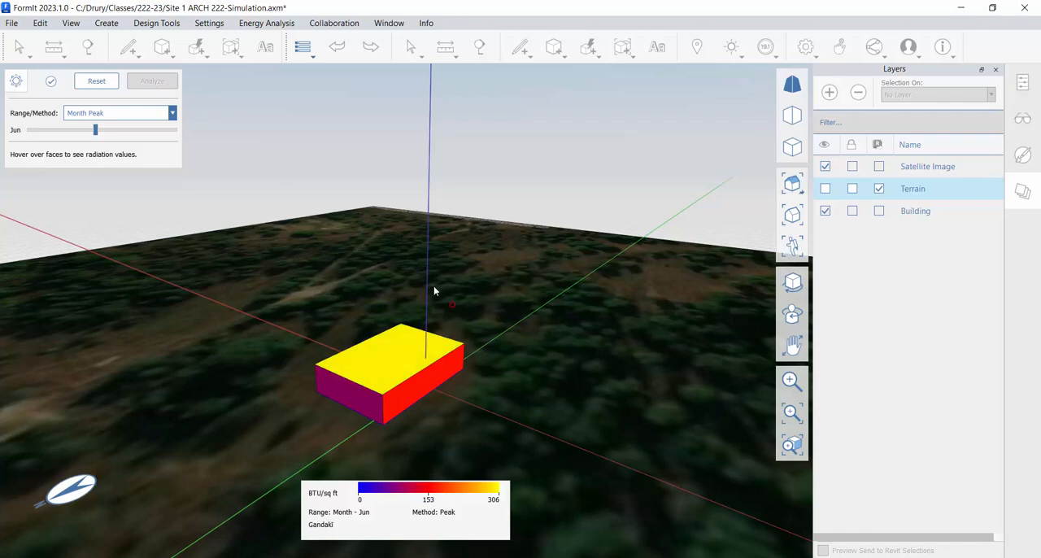
{"action": "mouse_move", "coordinate": [399, 353]}
{"action": "middle_mouse_down"}
{"action": "mouse_move", "coordinate": [591, 353]}
{"action": "mouse_move", "coordinate": [349, 374]}
{"action": "mouse_move", "coordinate": [569, 355]}
{"action": "middle_mouse_up"}
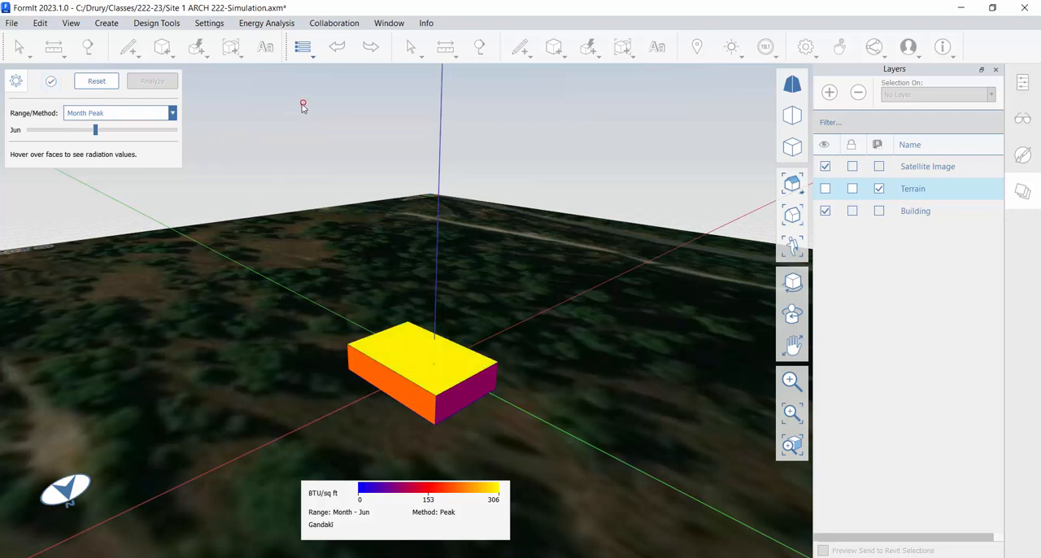
{"action": "left_click", "coordinate": [51, 85]}
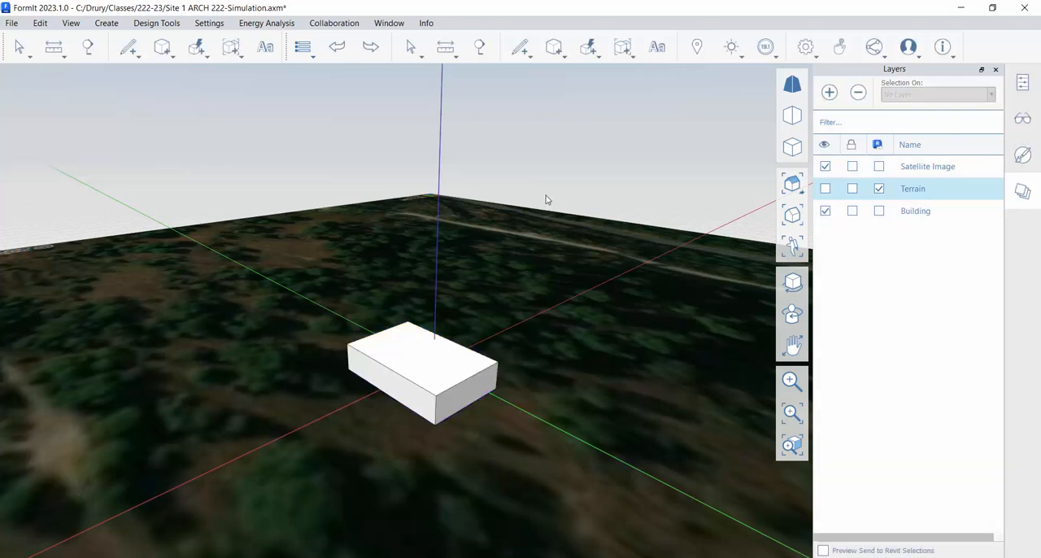
{"action": "left_click", "coordinate": [774, 56]}
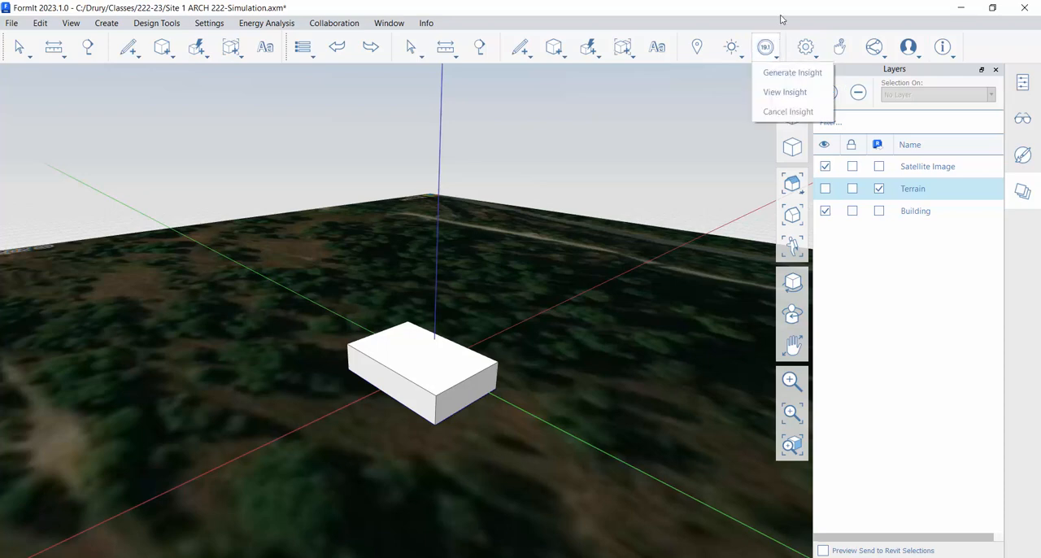
{"action": "middle_click_drag", "start_coordinate": [523, 186], "coordinate": [427, 339]}
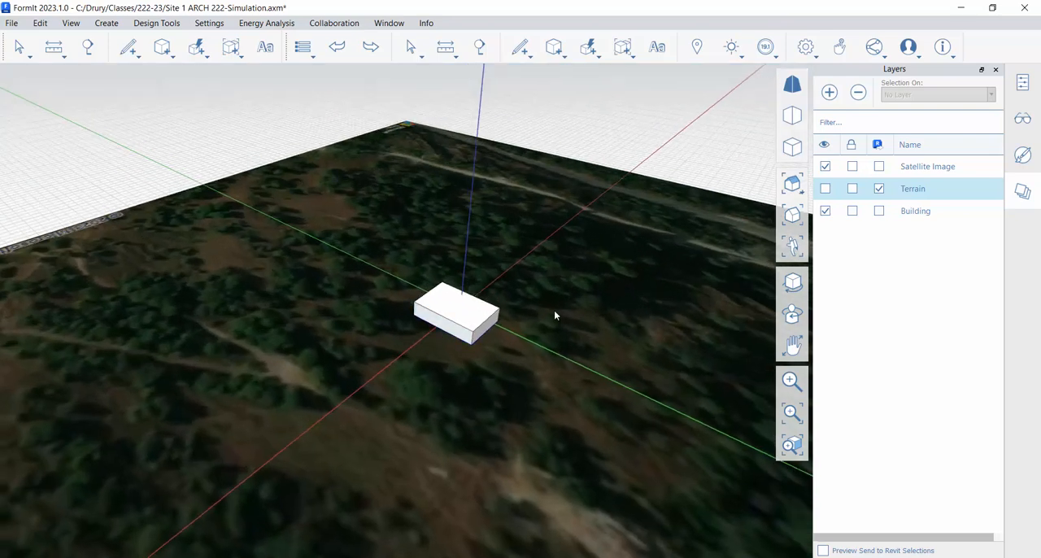
{"action": "middle_click_drag", "start_coordinate": [556, 311], "coordinate": [479, 302]}
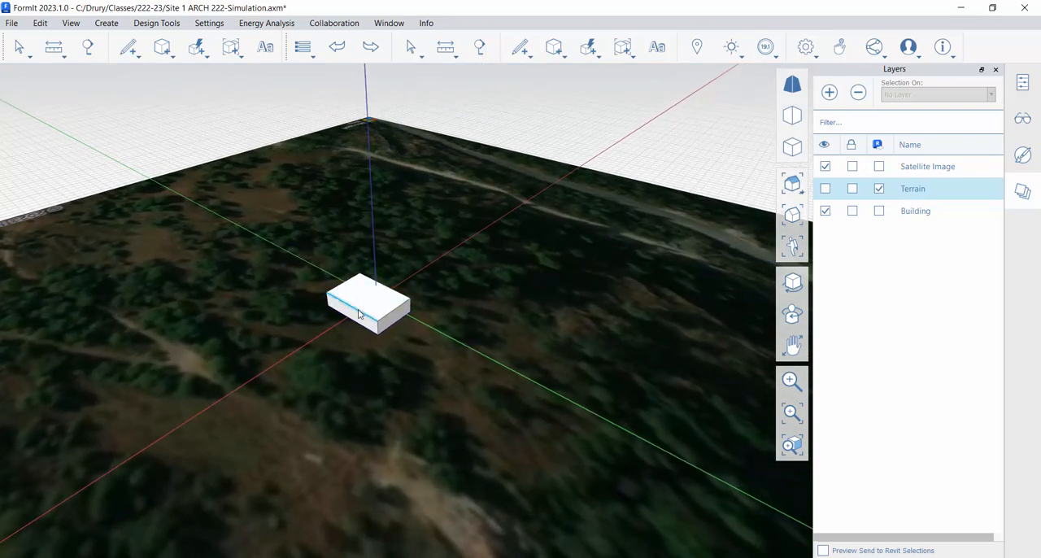
{"action": "scroll", "coordinate": [359, 317], "scroll_direction": "up", "scroll_amount": 5}
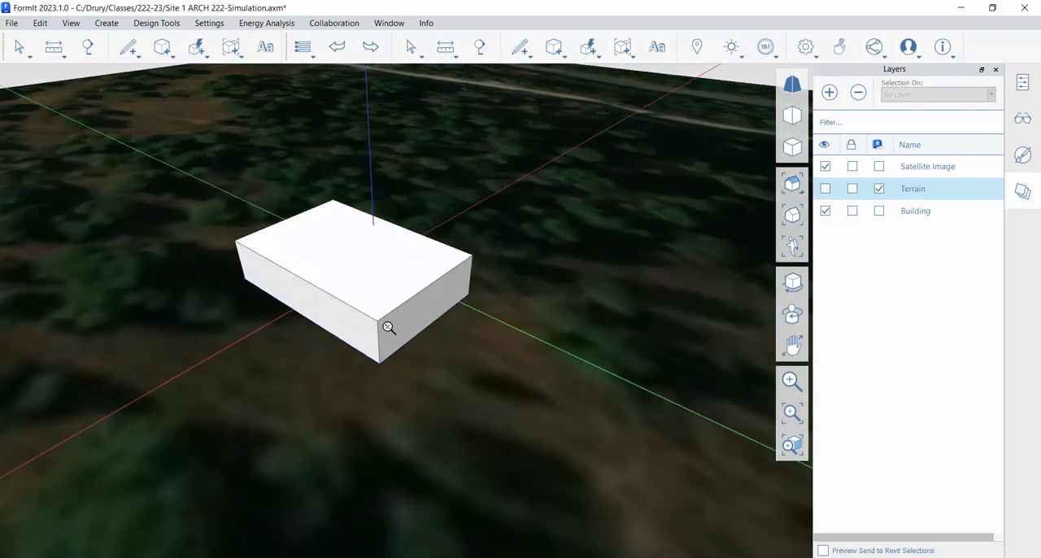
{"action": "scroll", "coordinate": [371, 346], "scroll_direction": "down", "scroll_amount": 5}
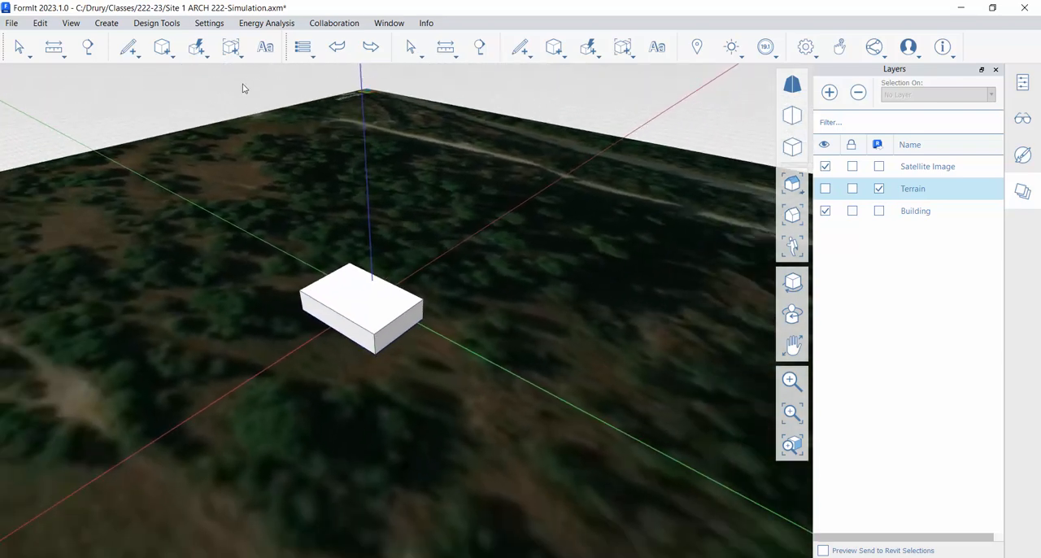
- Select the whole building mass, open its object properties and set its layer to Building
{"action": "left_click_drag", "start_coordinate": [233, 92], "coordinate": [471, 386]}
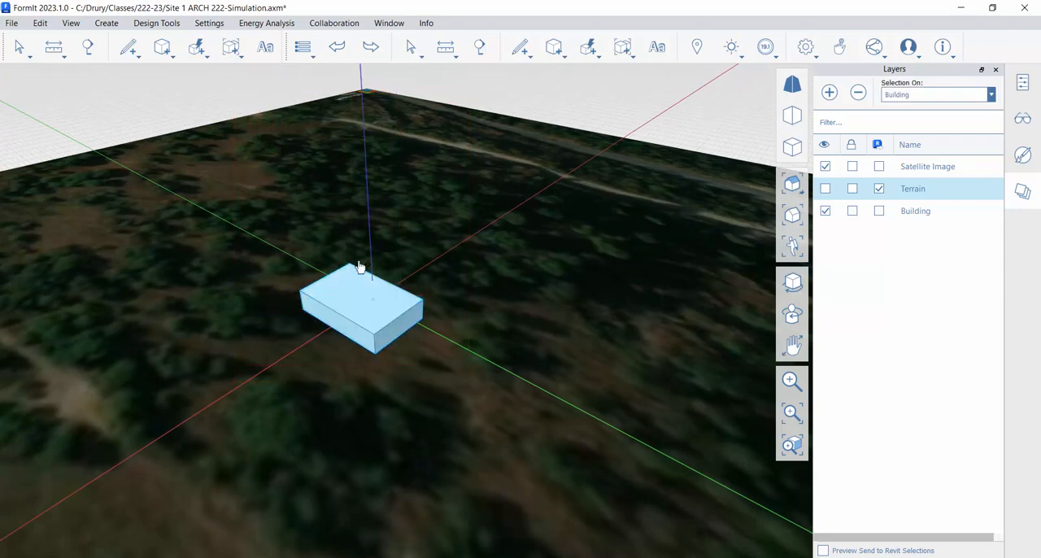
{"action": "left_click", "coordinate": [221, 296]}
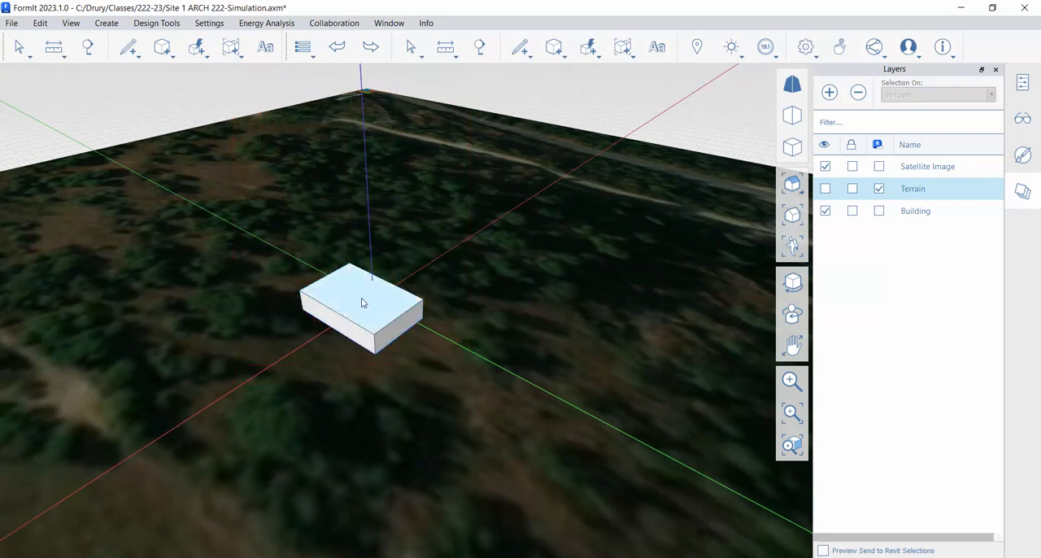
{"action": "left_click", "coordinate": [381, 332]}
{"action": "mouse_move", "coordinate": [351, 340]}
{"action": "middle_mouse_down"}
{"action": "mouse_move", "coordinate": [360, 363]}
{"action": "mouse_move", "coordinate": [400, 297]}
{"action": "mouse_move", "coordinate": [557, 281]}
{"action": "mouse_move", "coordinate": [520, 304]}
{"action": "mouse_move", "coordinate": [358, 351]}
{"action": "mouse_move", "coordinate": [346, 344]}
{"action": "middle_mouse_up"}
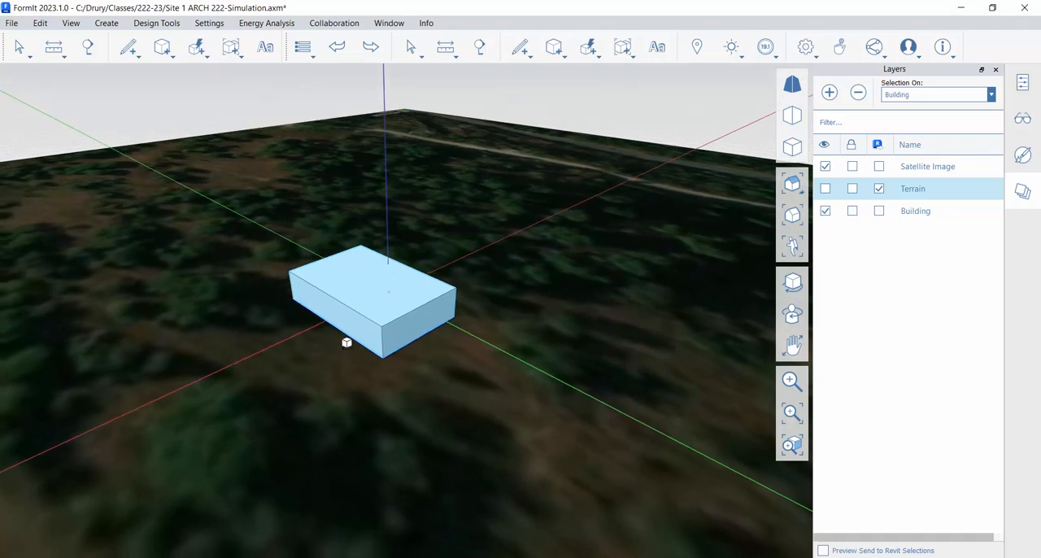
{"action": "middle_click_drag", "start_coordinate": [641, 382], "coordinate": [683, 367]}
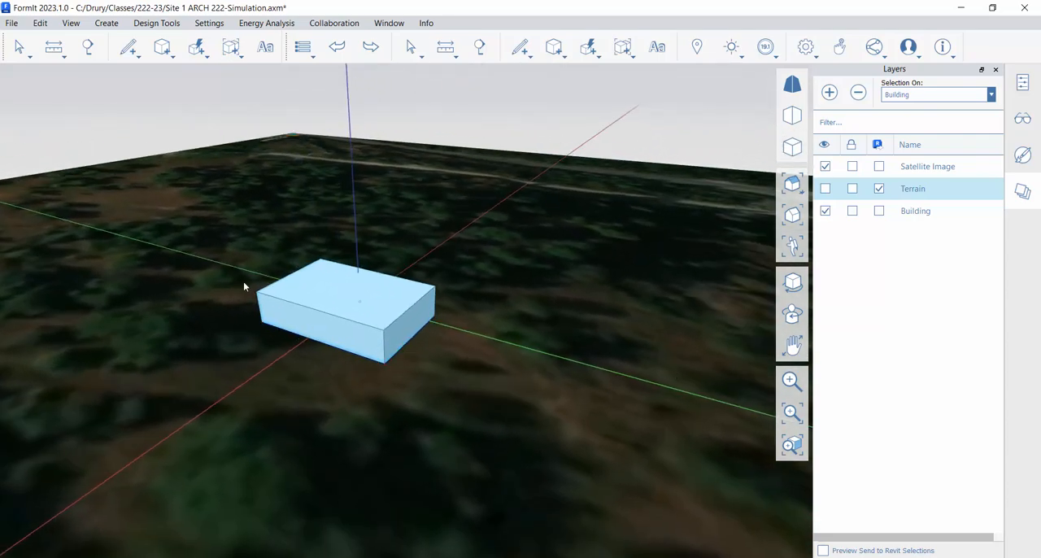
{"action": "middle_click_drag", "start_coordinate": [268, 374], "coordinate": [230, 373]}
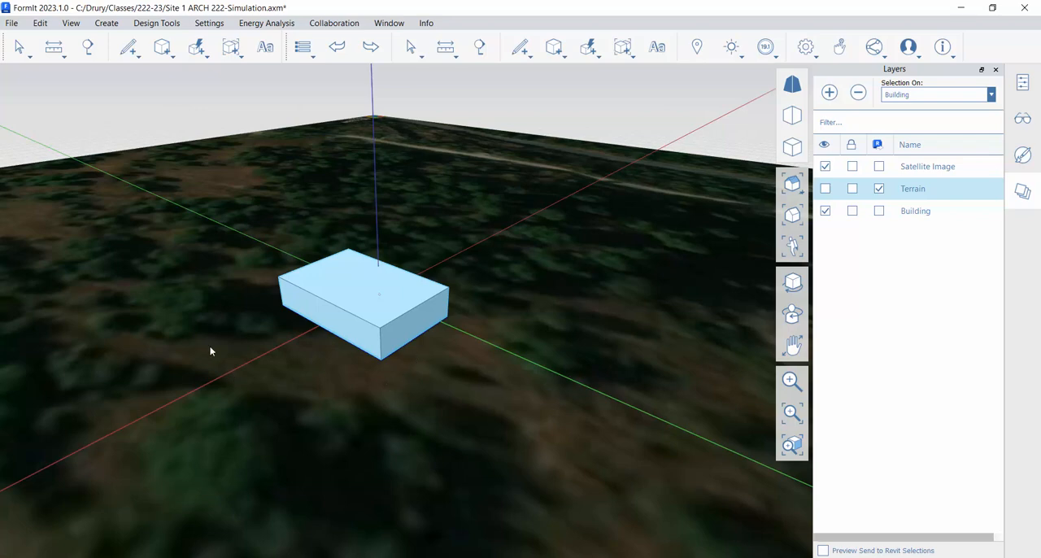
{"action": "middle_click_drag", "start_coordinate": [209, 350], "coordinate": [301, 352]}
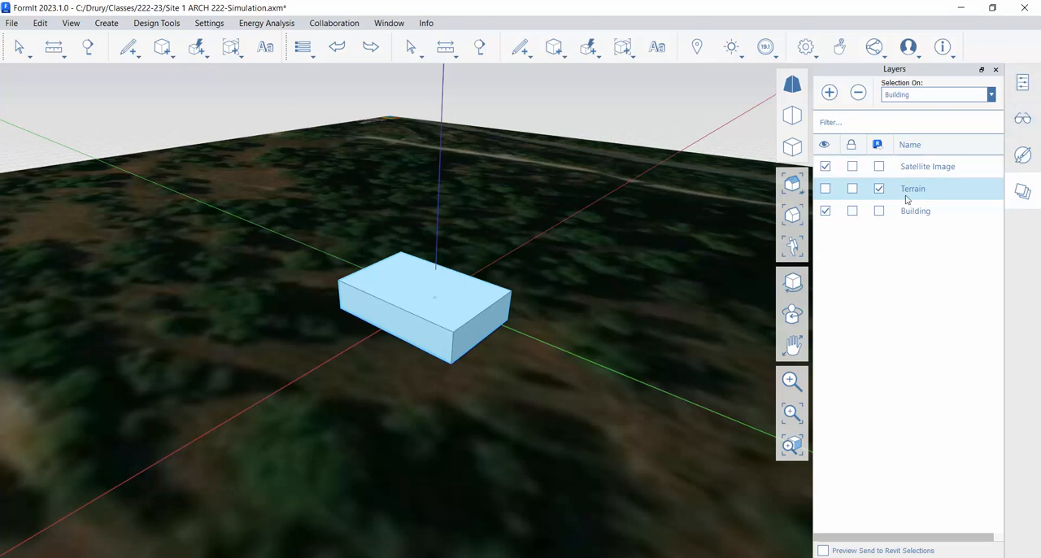
{"action": "left_click", "coordinate": [1027, 85]}
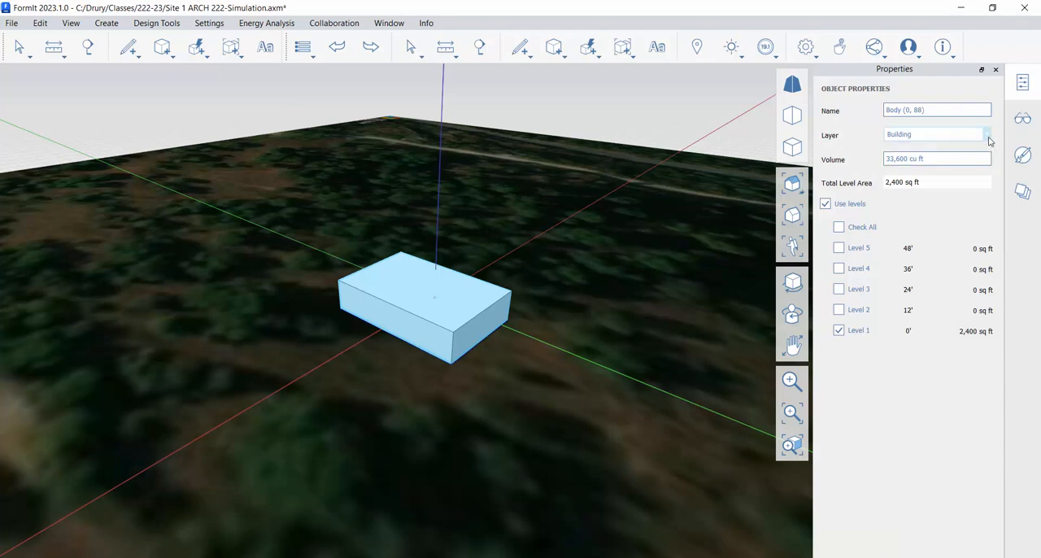
{"action": "left_click", "coordinate": [987, 135]}
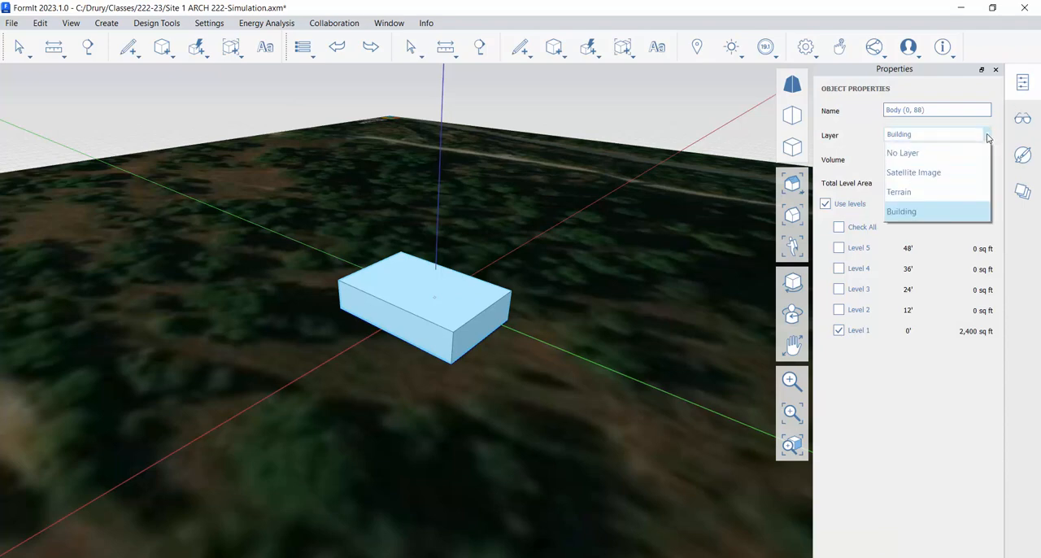
{"action": "left_click", "coordinate": [921, 217]}
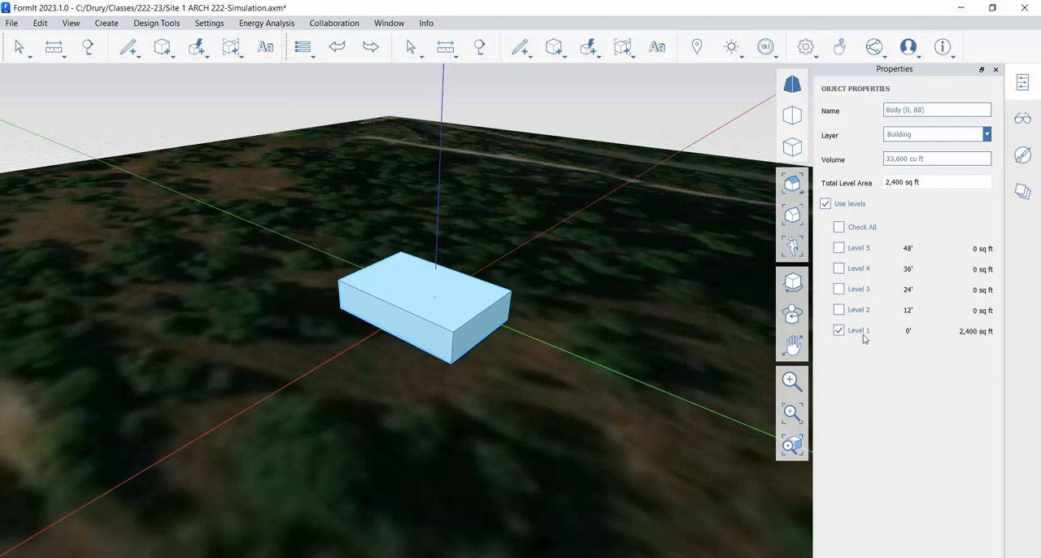
- Try applying Level 2 at 12' to the building mass and remove it again, leaving only Level 1
{"action": "scroll", "coordinate": [494, 309], "scroll_direction": "up", "scroll_amount": 3}
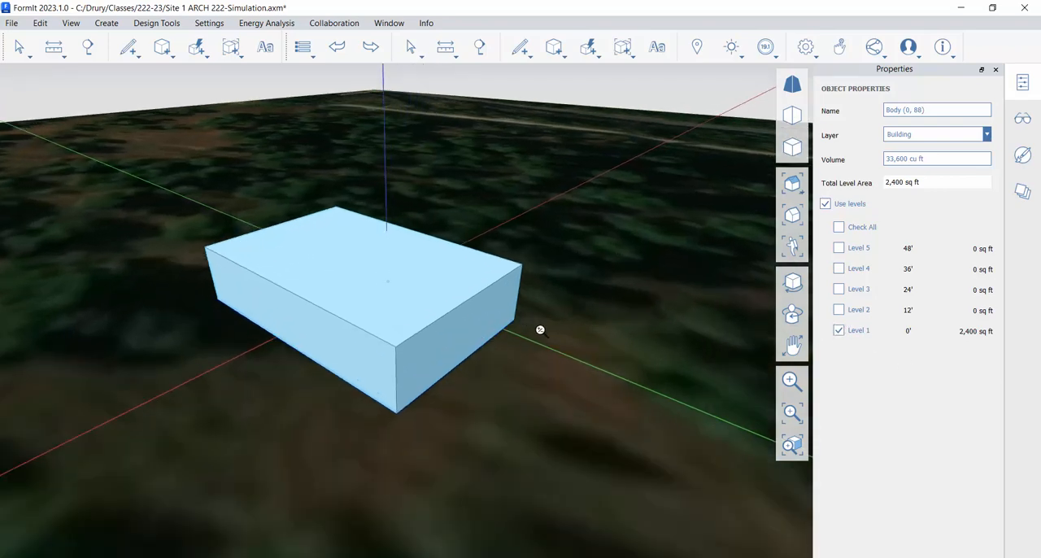
{"action": "left_click", "coordinate": [838, 309]}
{"action": "middle_click_drag", "start_coordinate": [627, 338], "coordinate": [628, 323]}
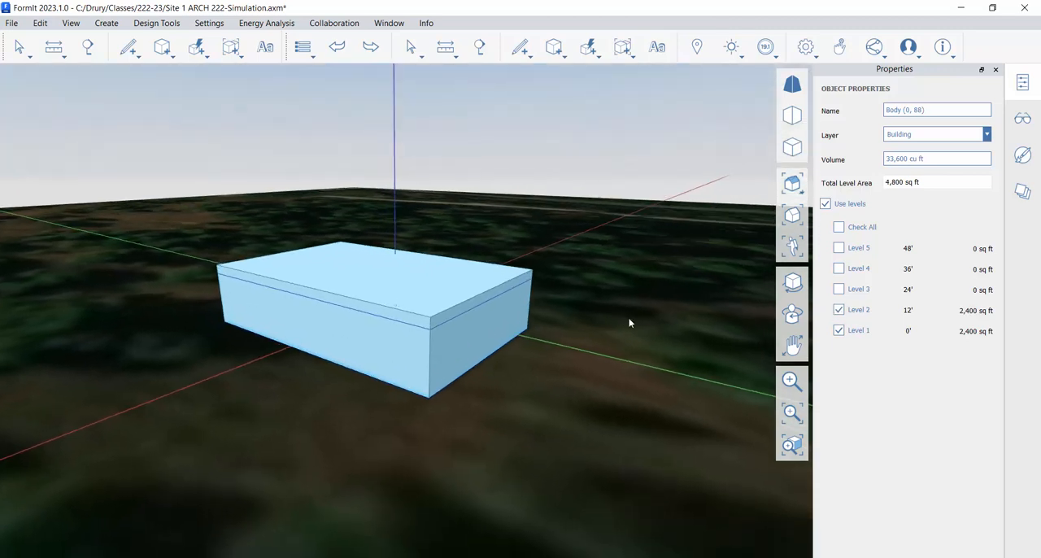
{"action": "left_click", "coordinate": [841, 311]}
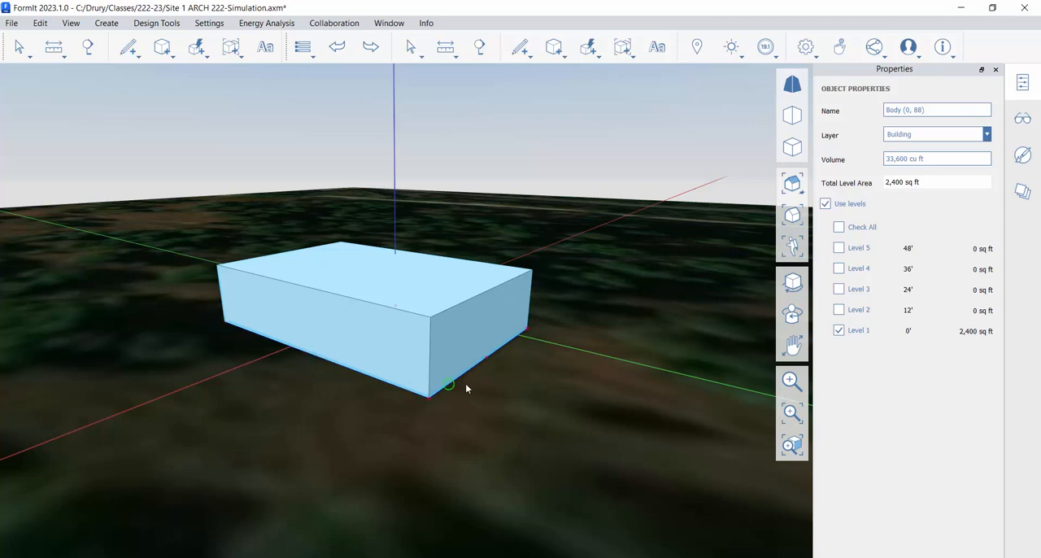
{"action": "middle_click_drag", "start_coordinate": [578, 365], "coordinate": [593, 408]}
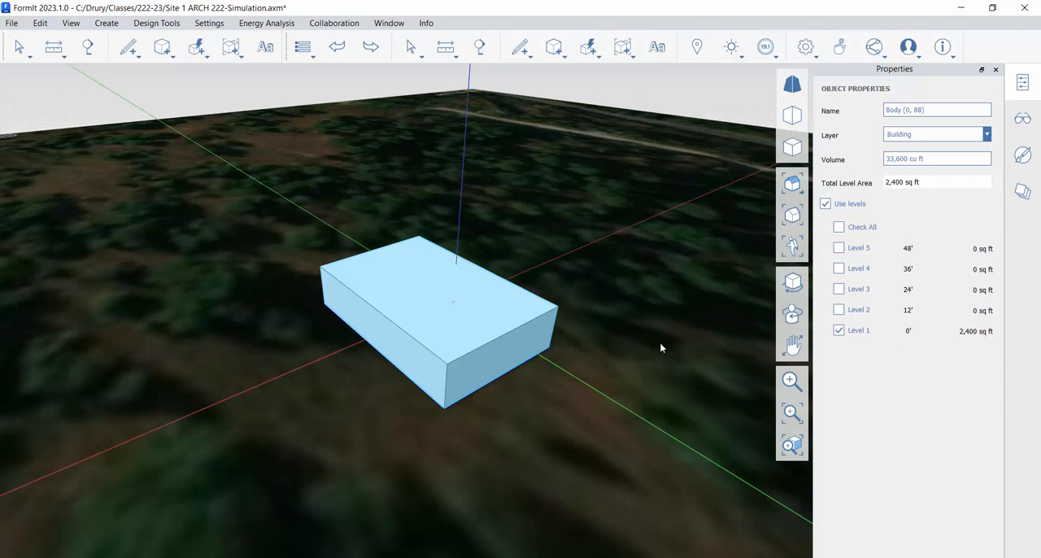
{"action": "middle_click_drag", "start_coordinate": [657, 356], "coordinate": [669, 341]}
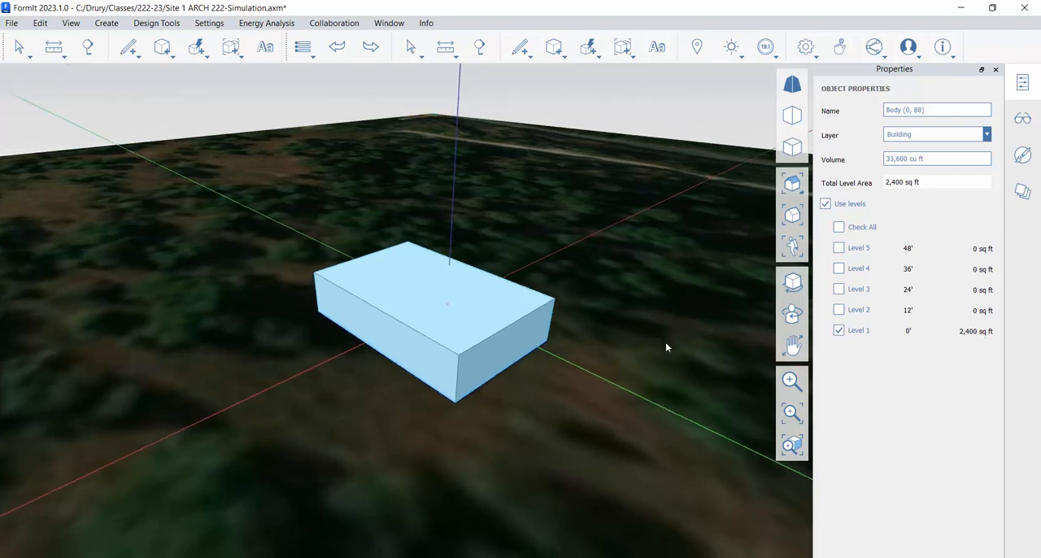
{"action": "left_click", "coordinate": [772, 49]}
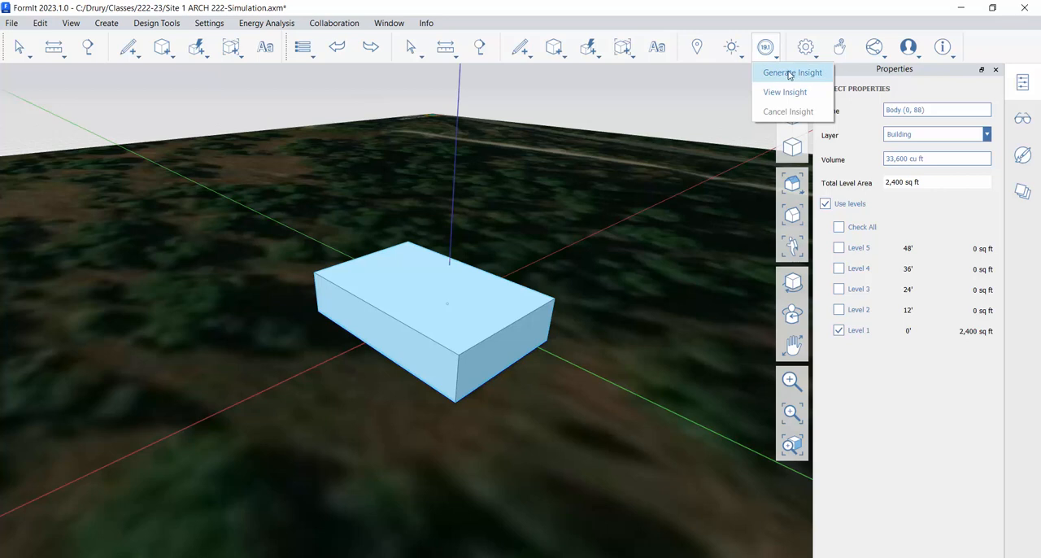
{"action": "left_click", "coordinate": [725, 81]}
{"action": "left_click", "coordinate": [391, 174]}
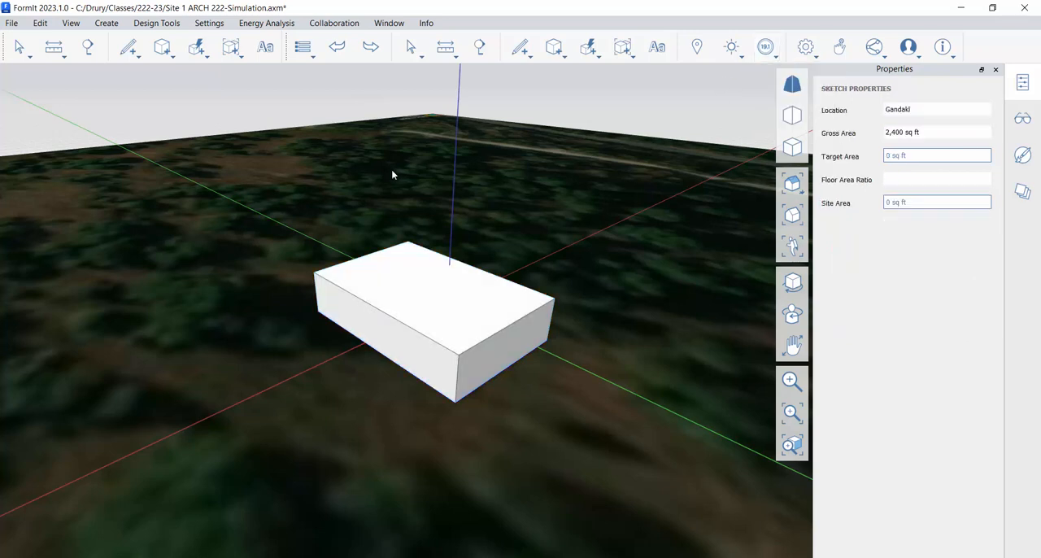
{"action": "scroll", "coordinate": [281, 245], "scroll_direction": "down", "scroll_amount": 2}
{"action": "middle_click_drag", "start_coordinate": [302, 251], "coordinate": [366, 256]}
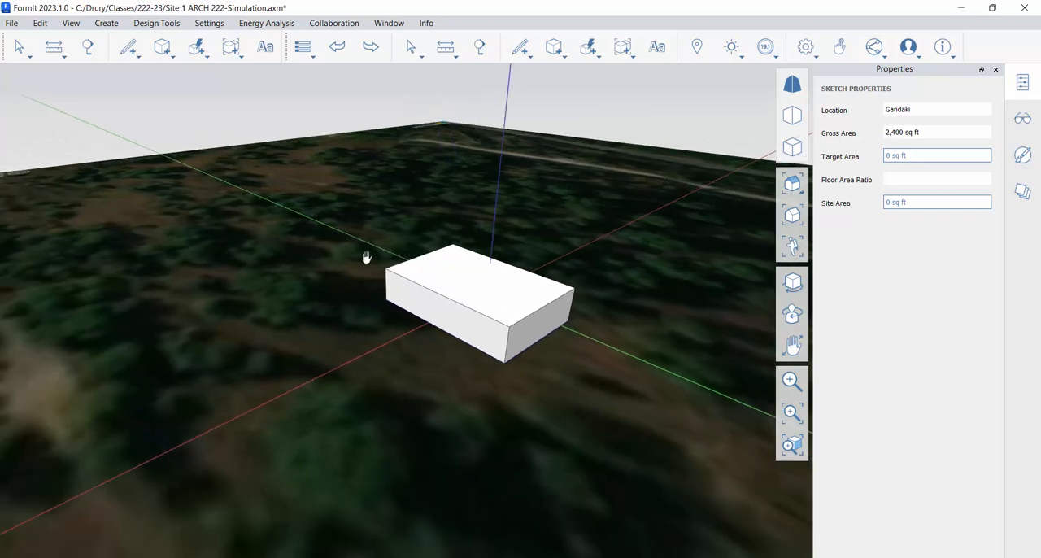
{"action": "scroll", "coordinate": [361, 285], "scroll_direction": "down", "scroll_amount": 3}
{"action": "middle_click_drag", "start_coordinate": [382, 311], "coordinate": [388, 334]}
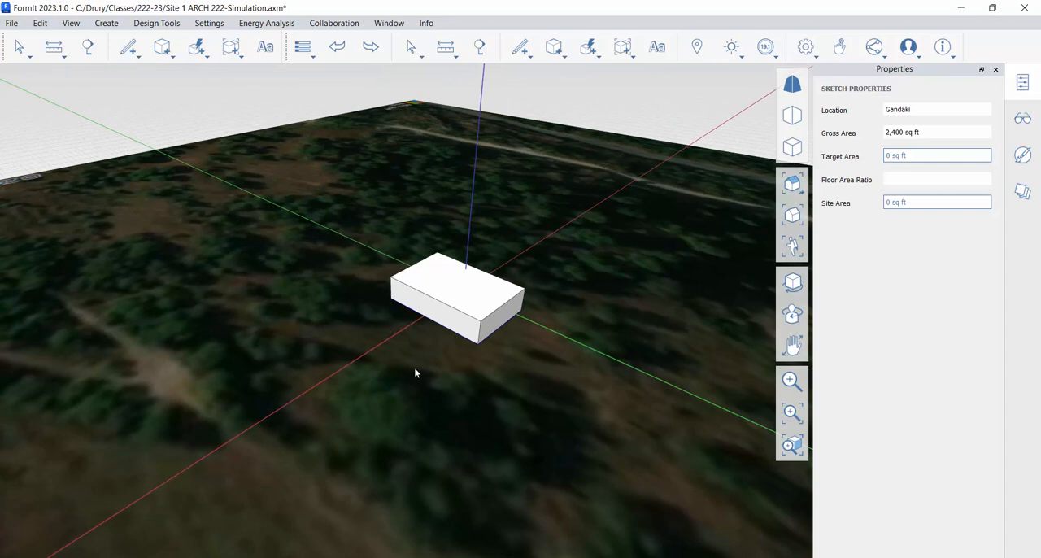
{"action": "middle_click_drag", "start_coordinate": [415, 373], "coordinate": [430, 349]}
{"action": "middle_click_drag", "start_coordinate": [515, 358], "coordinate": [558, 380]}
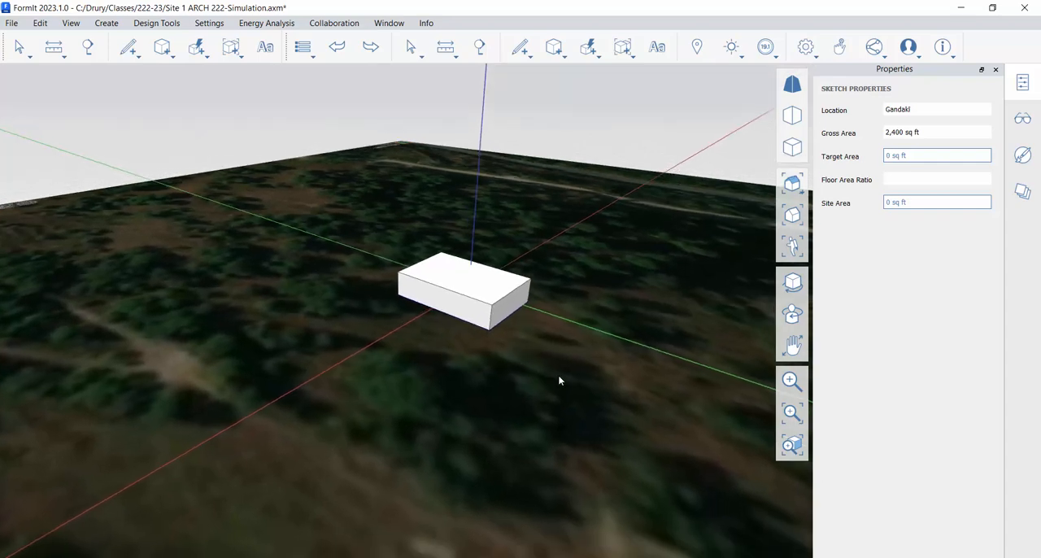
- Switch to the Insight results in the browser and look through the energy factor cards down to PV - Surface Coverage
{"action": "left_click", "coordinate": [778, 54]}
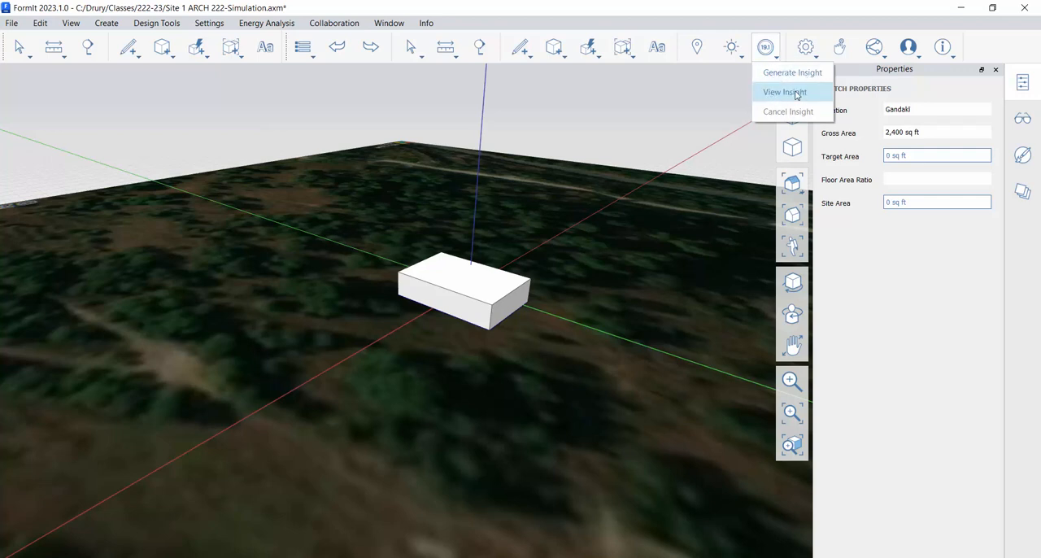
{"action": "key", "text": "alt+Tab"}
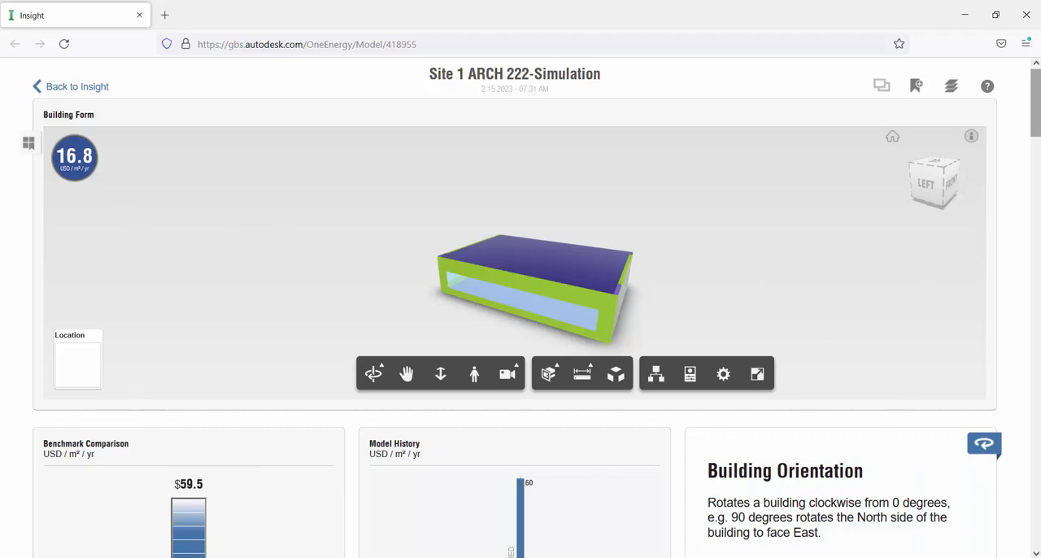
{"action": "scroll", "coordinate": [520, 307], "scroll_direction": "down", "scroll_amount": 3}
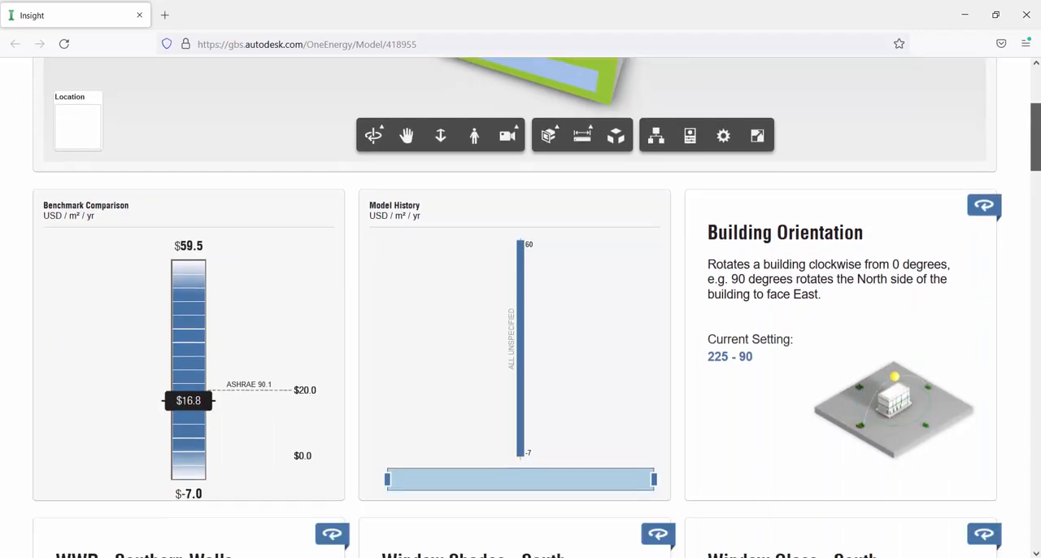
{"action": "scroll", "coordinate": [521, 308], "scroll_direction": "down", "scroll_amount": 5}
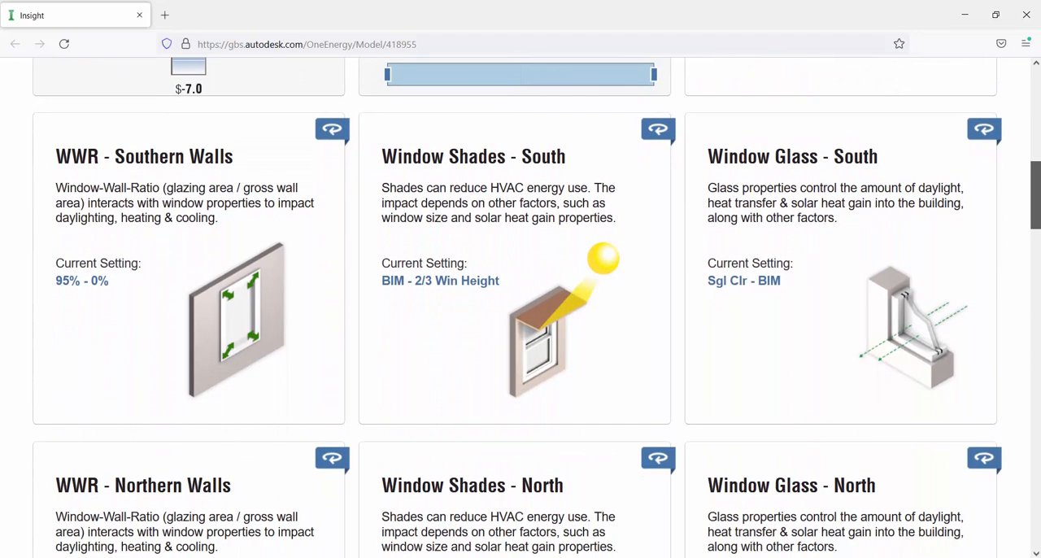
{"action": "scroll", "coordinate": [521, 308], "scroll_direction": "down", "scroll_amount": 8}
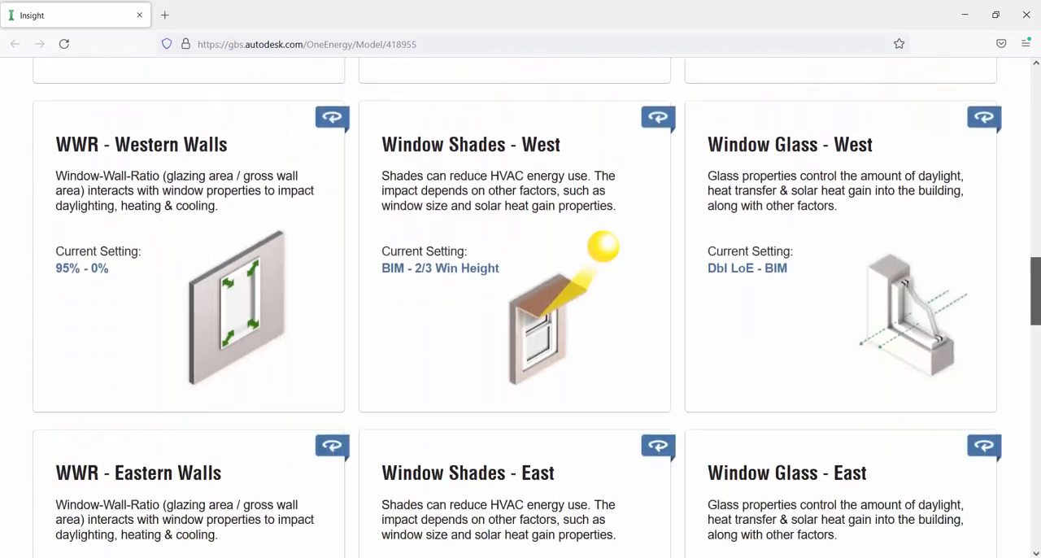
{"action": "scroll", "coordinate": [520, 307], "scroll_direction": "down", "scroll_amount": 8}
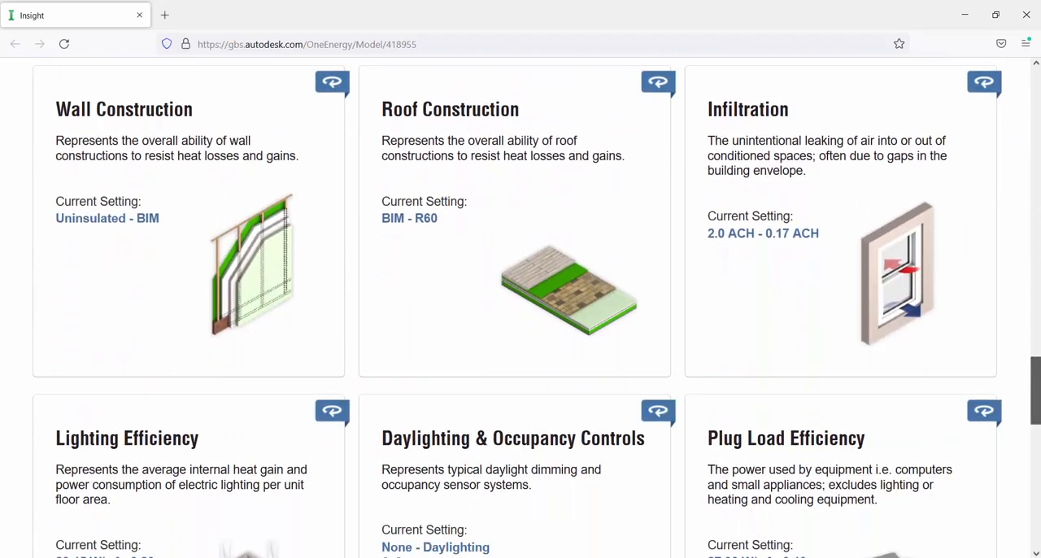
{"action": "scroll", "coordinate": [1038, 455], "scroll_direction": "down", "scroll_amount": 4}
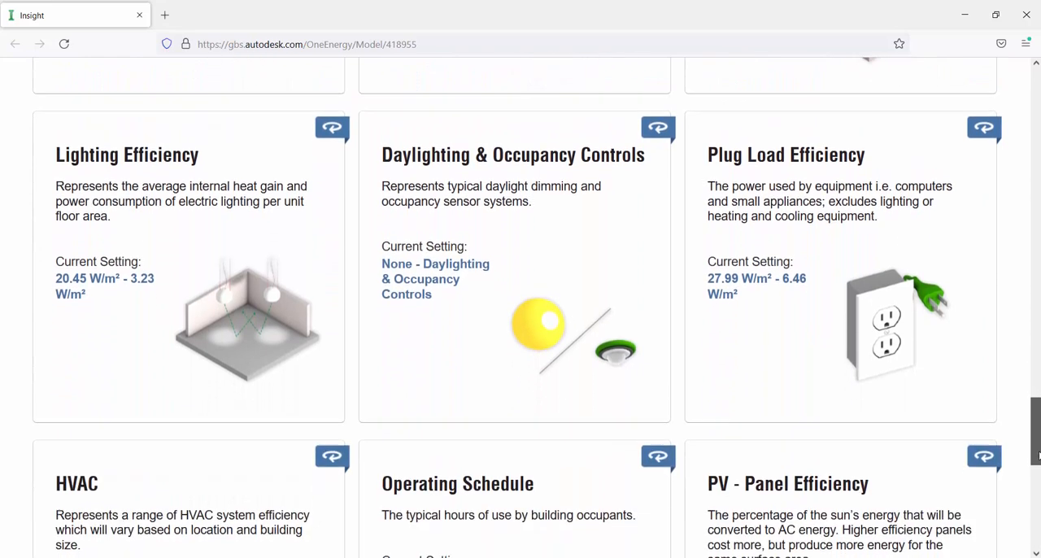
{"action": "scroll", "coordinate": [1037, 455], "scroll_direction": "down", "scroll_amount": 4}
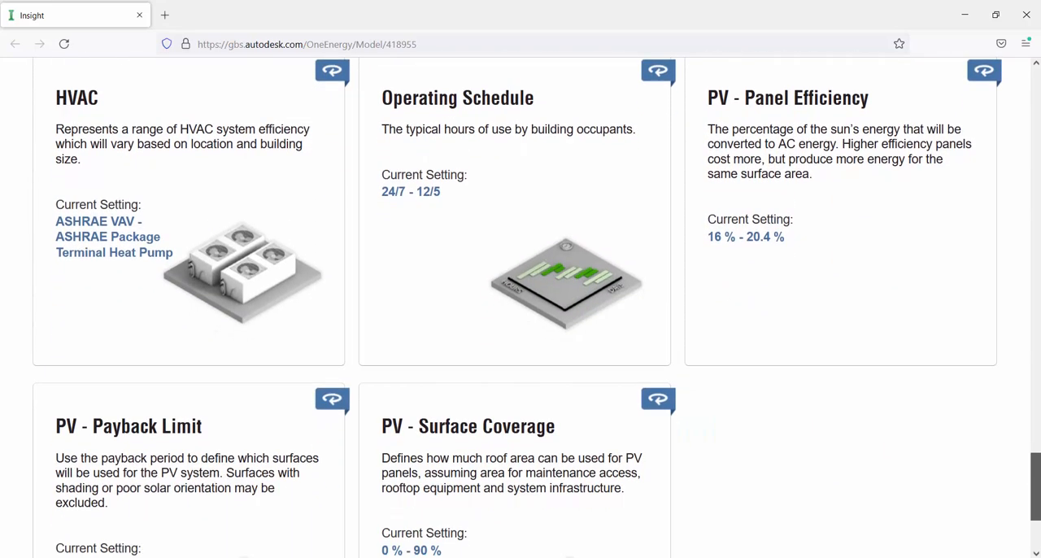
{"action": "scroll", "coordinate": [520, 308], "scroll_direction": "down", "scroll_amount": 3}
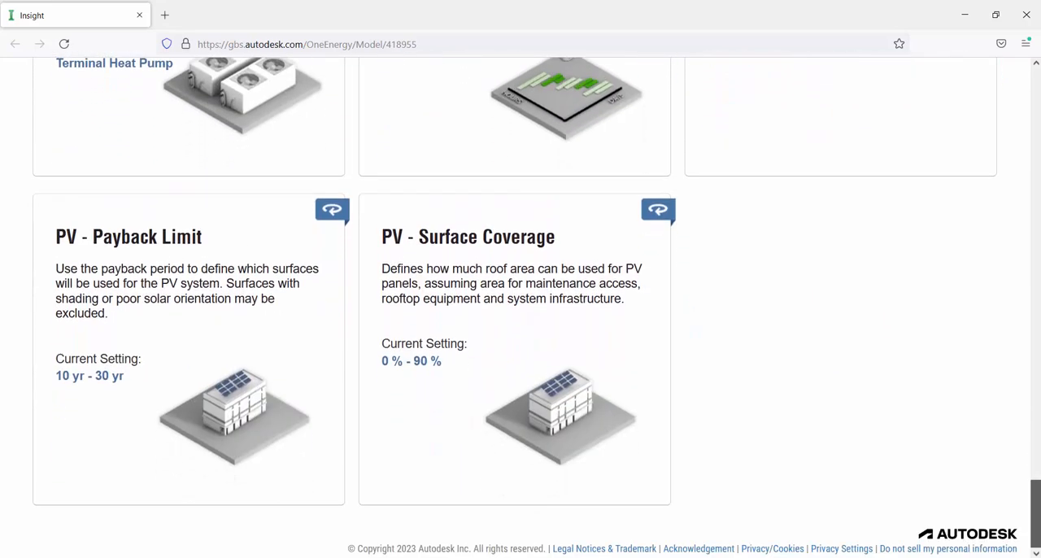
- Return to the charts above the factor cards and examine the Benchmark Comparison and the Model History's cost range
{"action": "left_click_drag", "start_coordinate": [1035, 525], "coordinate": [1035, 154]}
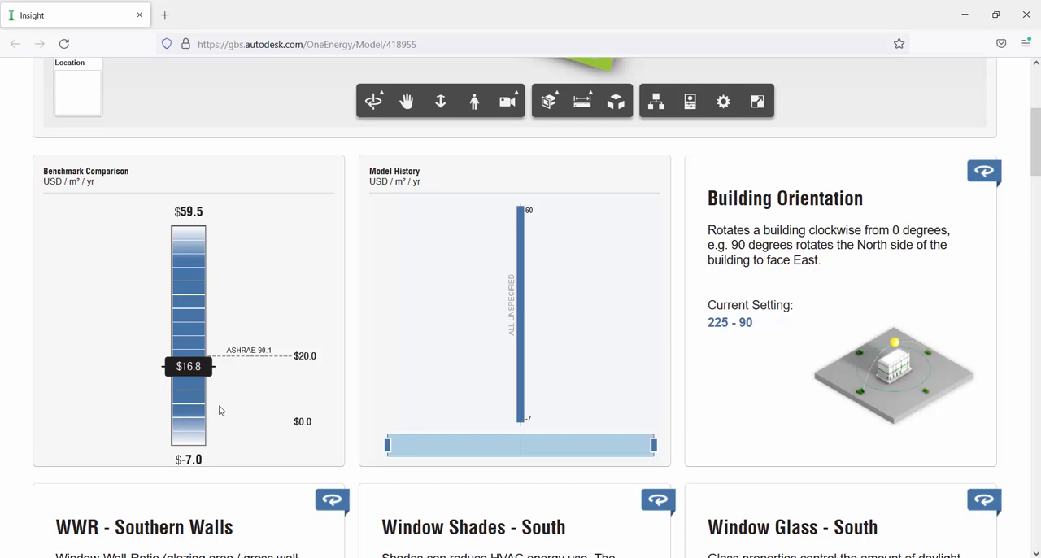
{"action": "mouse_move", "coordinate": [656, 295]}
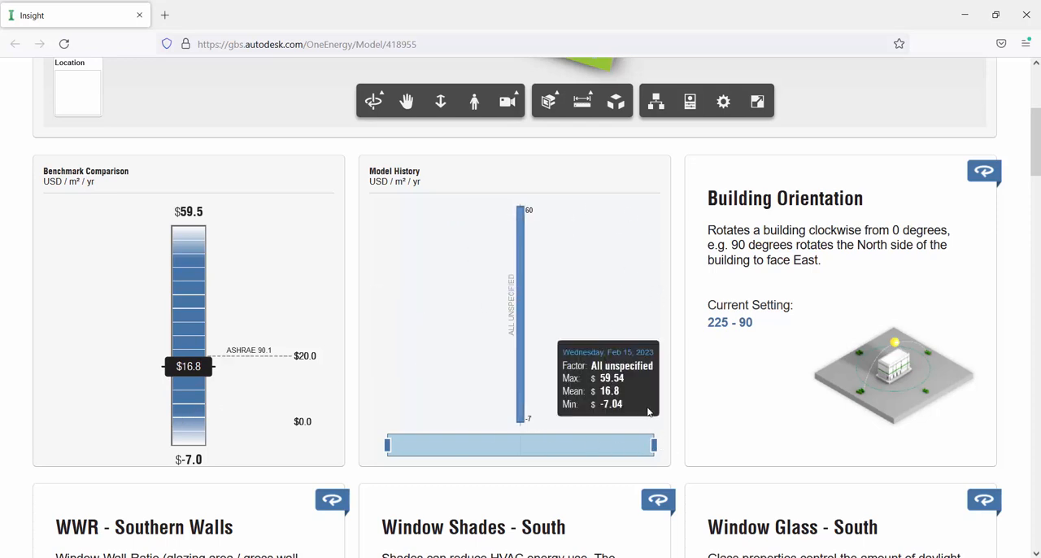
{"action": "mouse_move", "coordinate": [649, 321]}
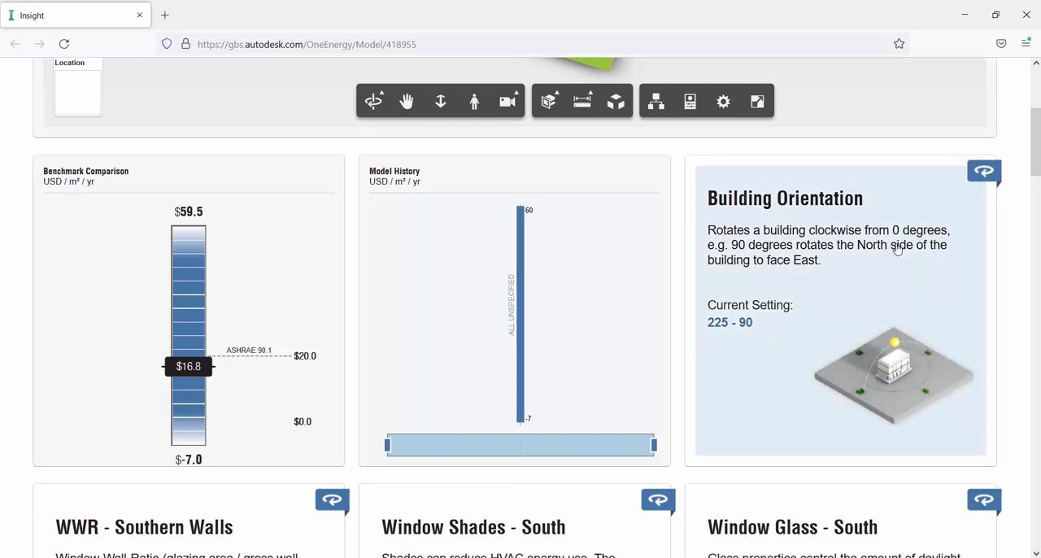
- Show the Building Orientation cost chart and read the cost effect of its orientation options, including 135 and 270 degrees
{"action": "left_click", "coordinate": [990, 176]}
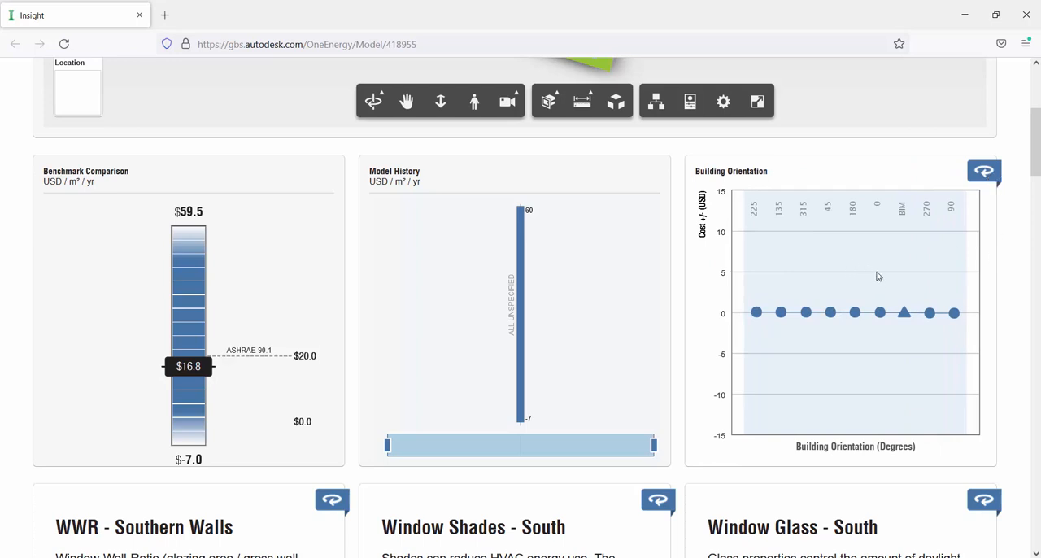
{"action": "mouse_move", "coordinate": [782, 304]}
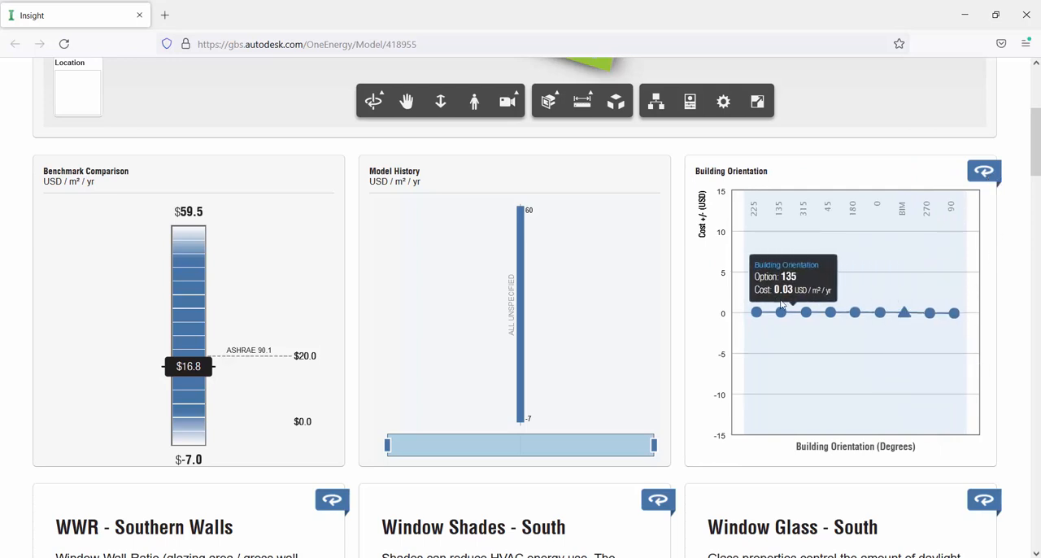
{"action": "mouse_move", "coordinate": [956, 315]}
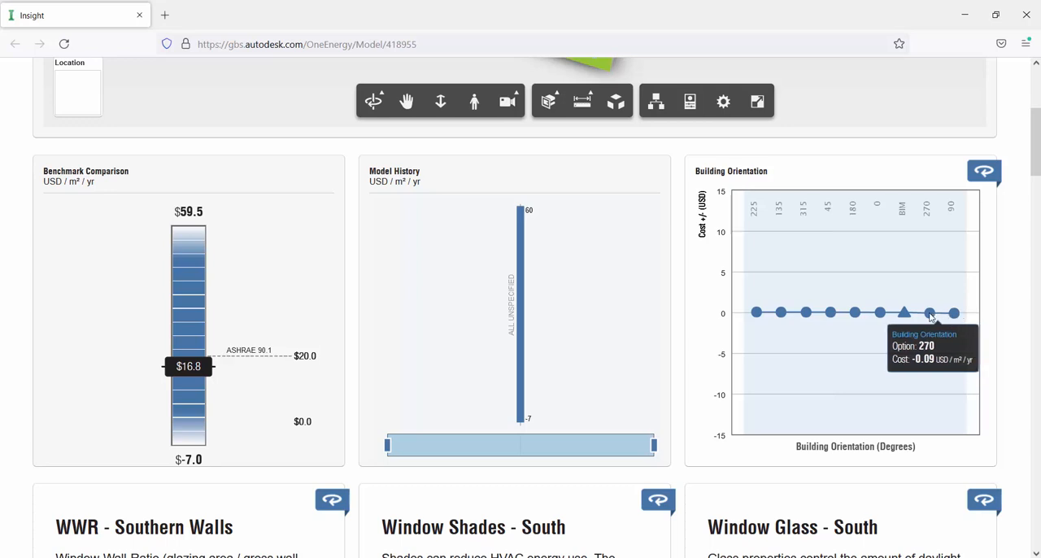
{"action": "mouse_move", "coordinate": [761, 316]}
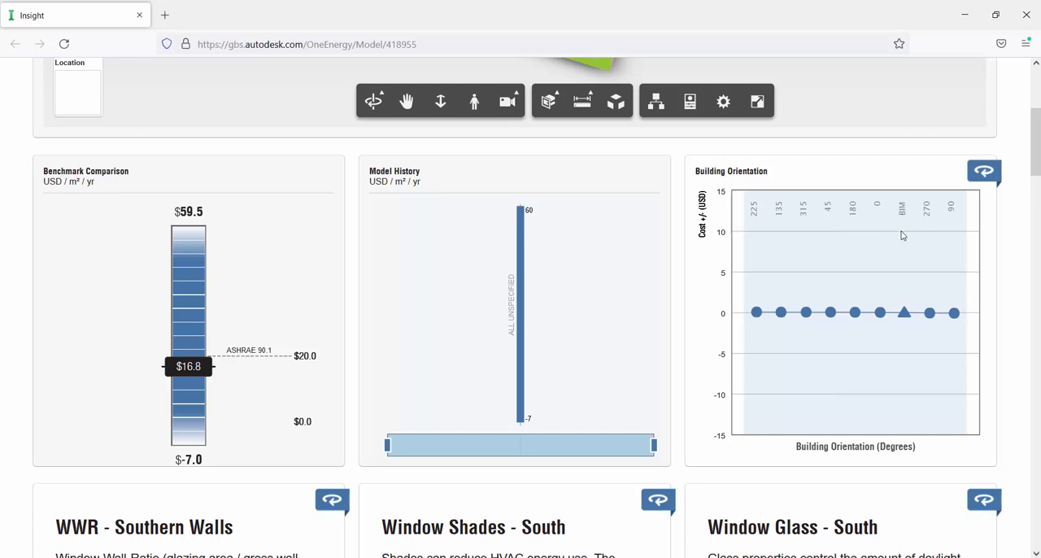
{"action": "mouse_move", "coordinate": [908, 423]}
- Orbit the Building Form model to examine its windows and walls from the front, left and back
{"action": "scroll", "coordinate": [1036, 134], "scroll_direction": "up", "scroll_amount": 2}
{"action": "scroll", "coordinate": [1038, 134], "scroll_direction": "up", "scroll_amount": 2}
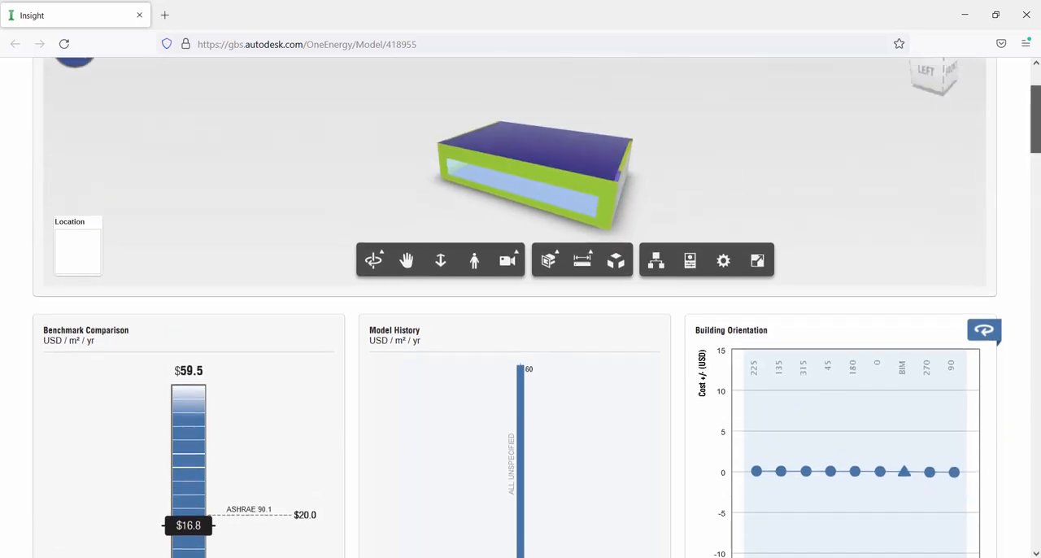
{"action": "left_click_drag", "start_coordinate": [851, 172], "coordinate": [814, 179]}
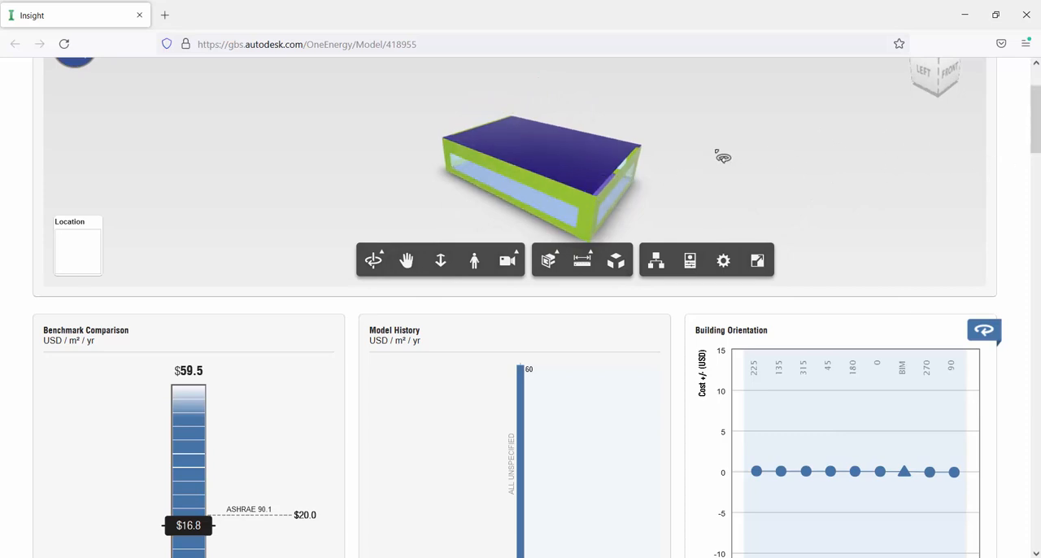
{"action": "left_click_drag", "start_coordinate": [669, 153], "coordinate": [587, 196]}
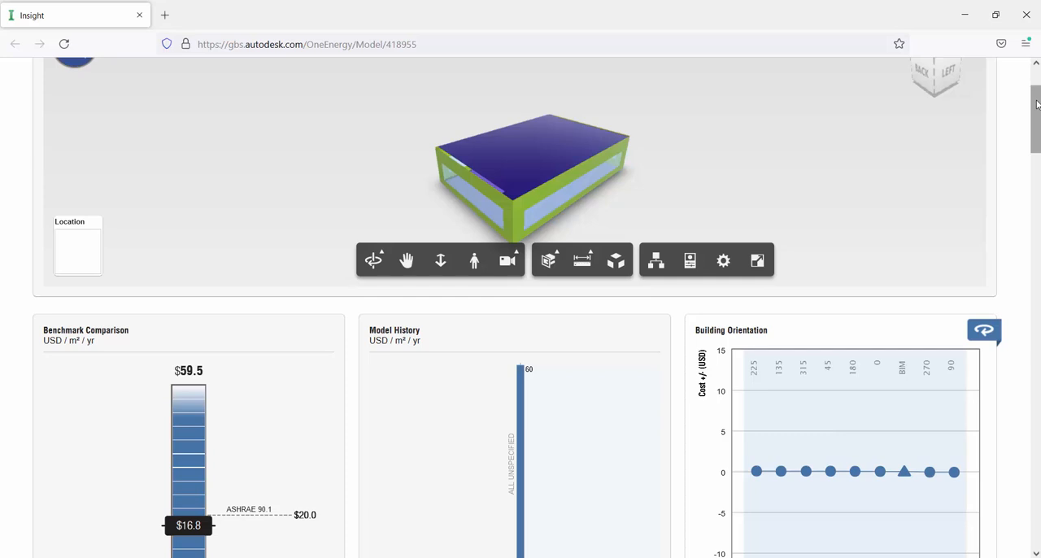
{"action": "left_click_drag", "start_coordinate": [1037, 103], "coordinate": [1037, 106]}
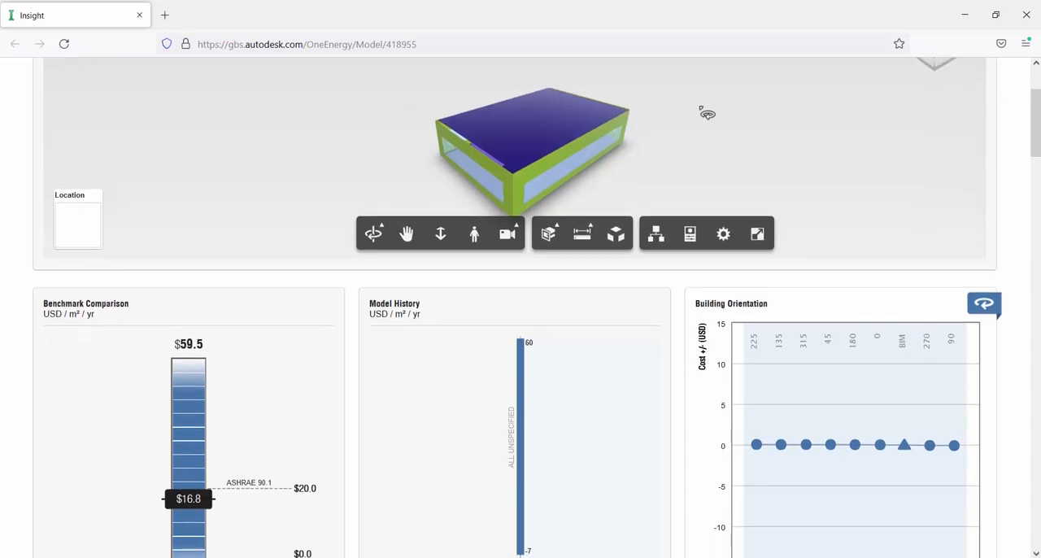
{"action": "mouse_move", "coordinate": [707, 114]}
{"action": "left_mouse_down"}
{"action": "mouse_move", "coordinate": [657, 142]}
{"action": "mouse_move", "coordinate": [267, 117]}
{"action": "mouse_move", "coordinate": [691, 119]}
{"action": "left_mouse_up"}
- Show the WWR - Southern Walls cost chart, narrow its range to only the 30% option and close the editor
{"action": "left_click_drag", "start_coordinate": [1037, 126], "coordinate": [1038, 190]}
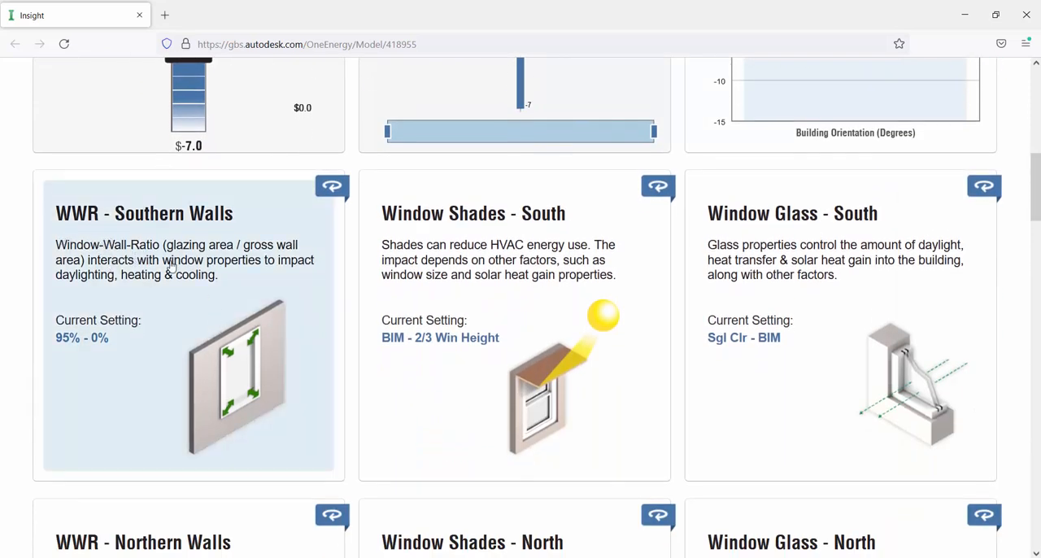
{"action": "left_click", "coordinate": [276, 223]}
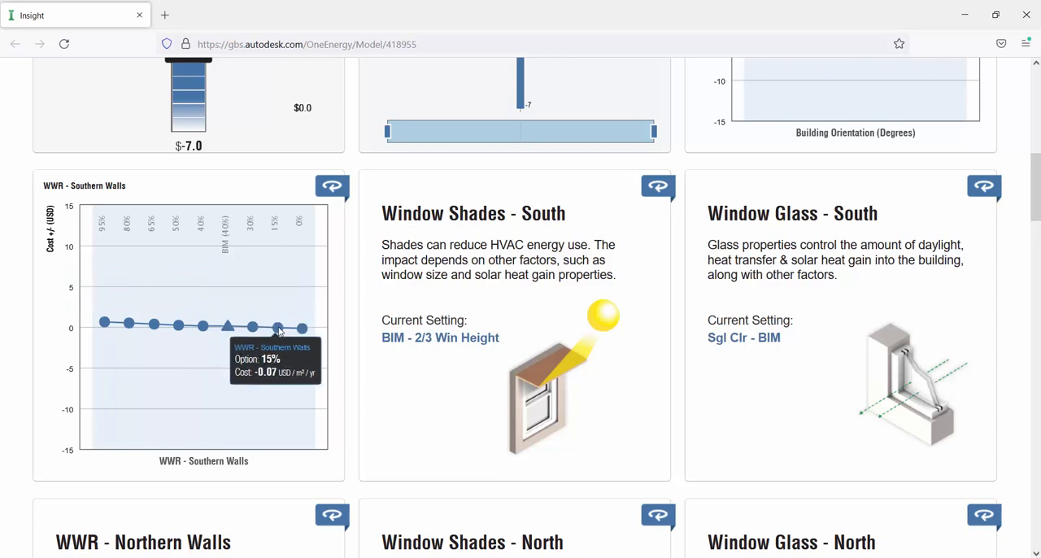
{"action": "left_click", "coordinate": [154, 390]}
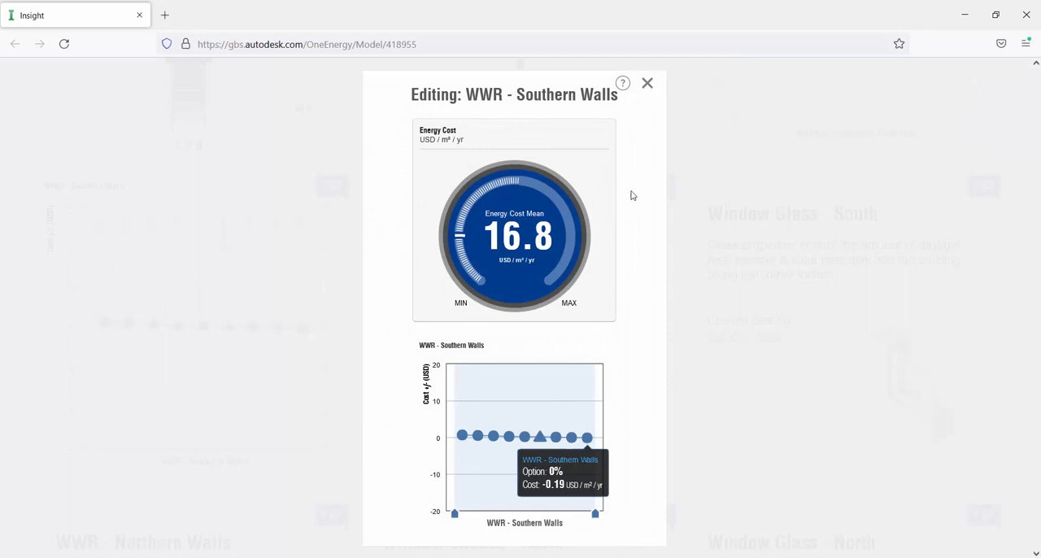
{"action": "mouse_move", "coordinate": [457, 516]}
{"action": "left_mouse_down"}
{"action": "mouse_move", "coordinate": [597, 526]}
{"action": "mouse_move", "coordinate": [567, 525]}
{"action": "left_mouse_up"}
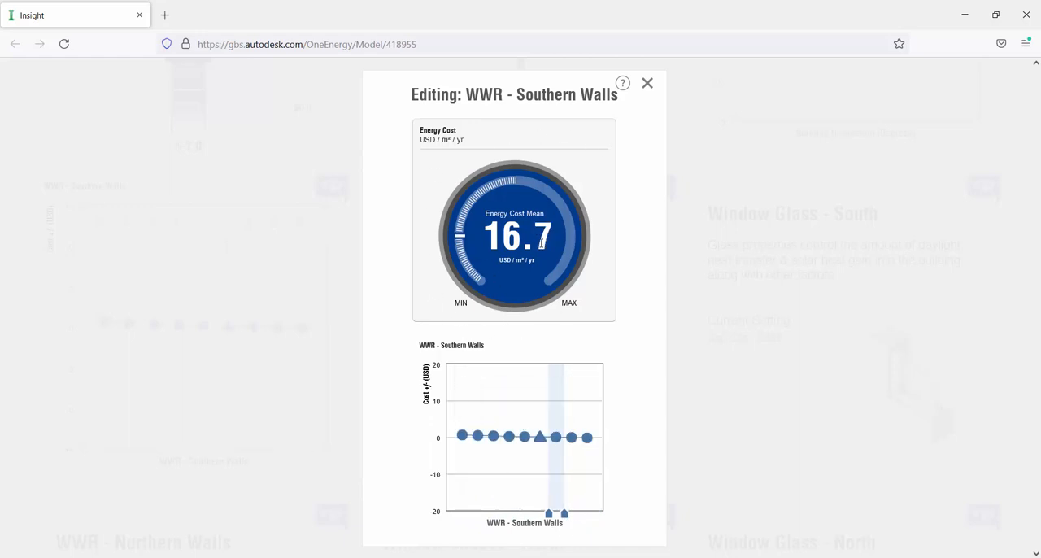
{"action": "left_click_drag", "start_coordinate": [549, 513], "coordinate": [458, 519]}
{"action": "left_click_drag", "start_coordinate": [564, 515], "coordinate": [597, 525]}
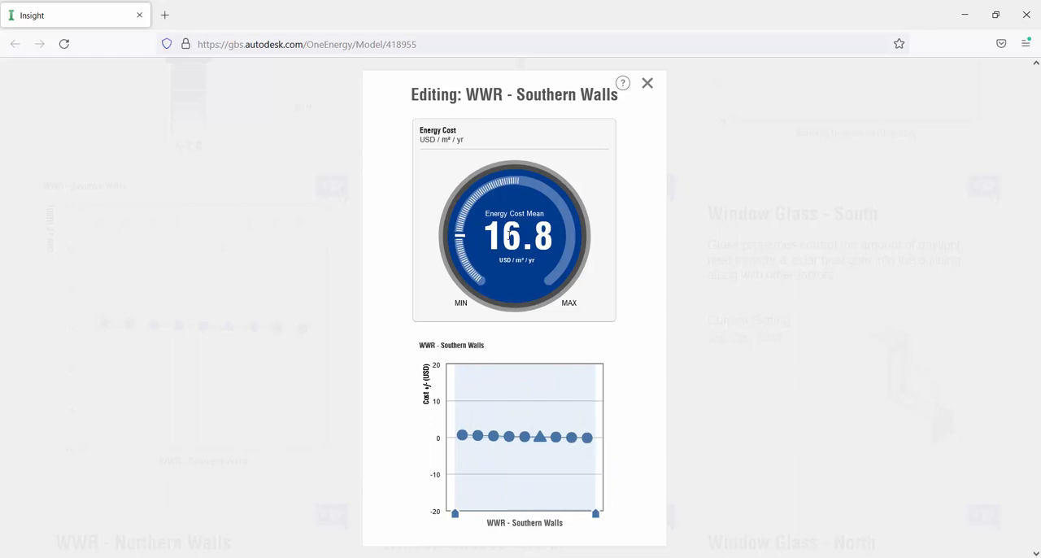
{"action": "left_click_drag", "start_coordinate": [455, 515], "coordinate": [566, 520]}
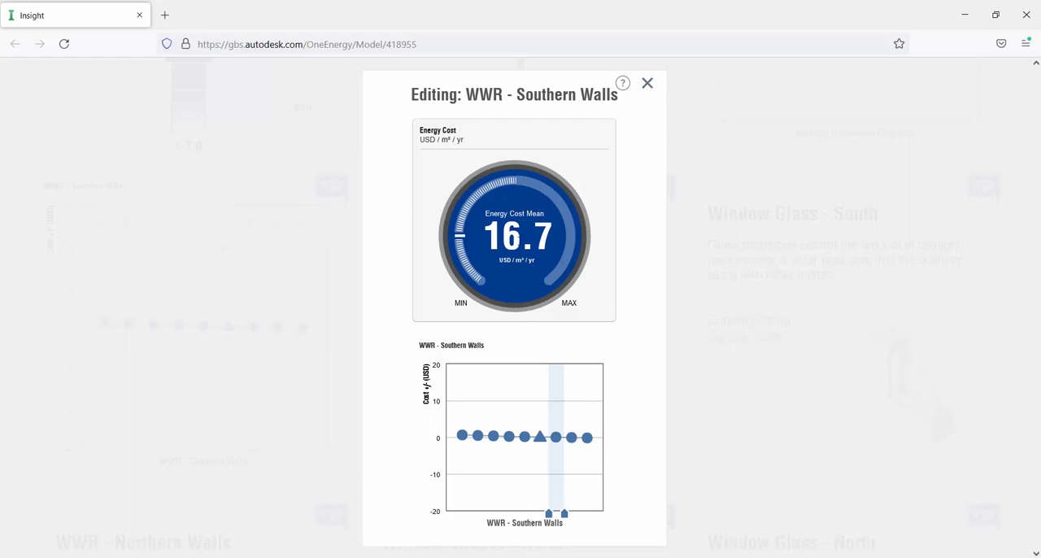
{"action": "left_click", "coordinate": [645, 90]}
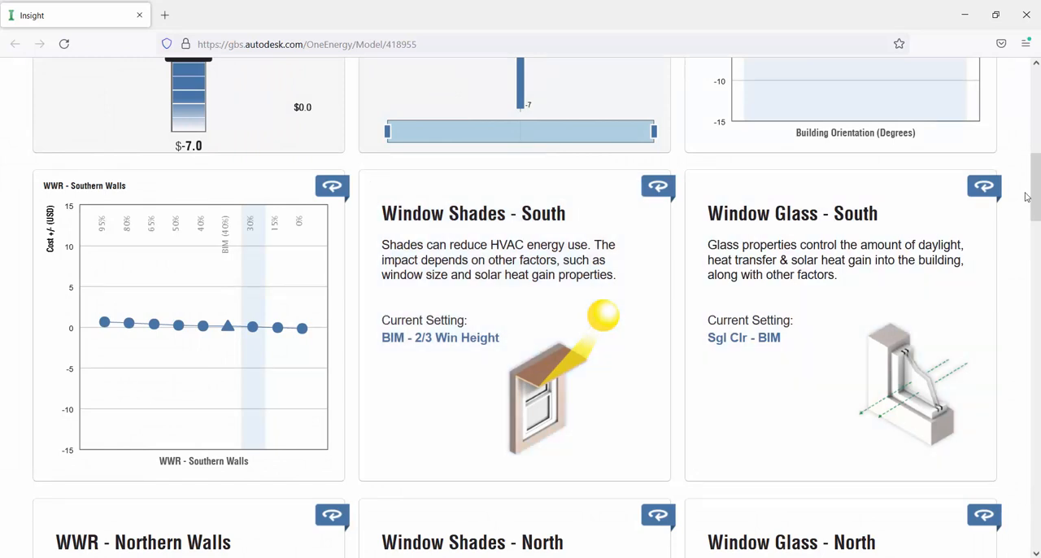
- Check the benchmark, Model History and Building Form model after the 30% southern wall setting
{"action": "left_click_drag", "start_coordinate": [1040, 195], "coordinate": [1039, 199]}
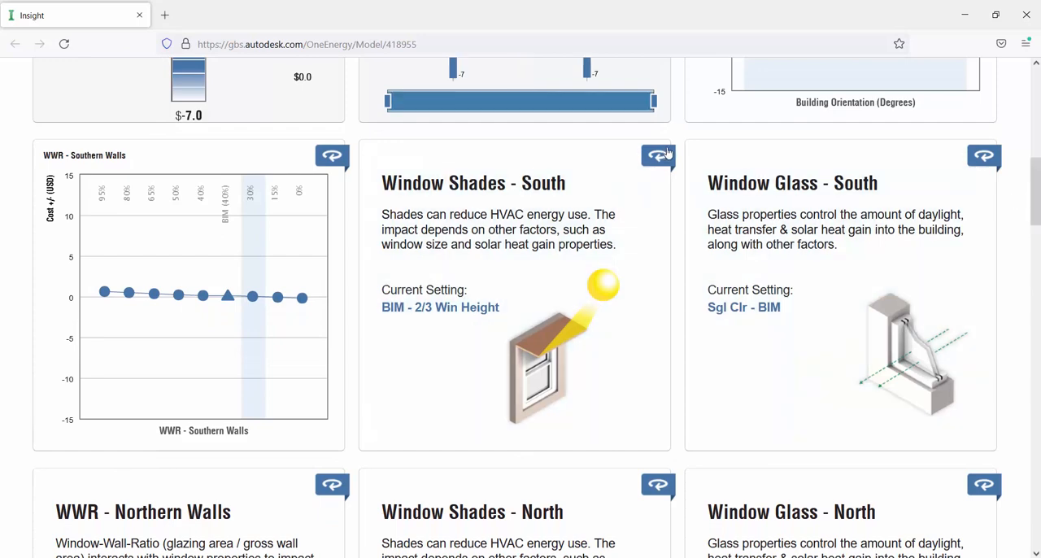
{"action": "scroll", "coordinate": [890, 212], "scroll_direction": "up", "scroll_amount": 6}
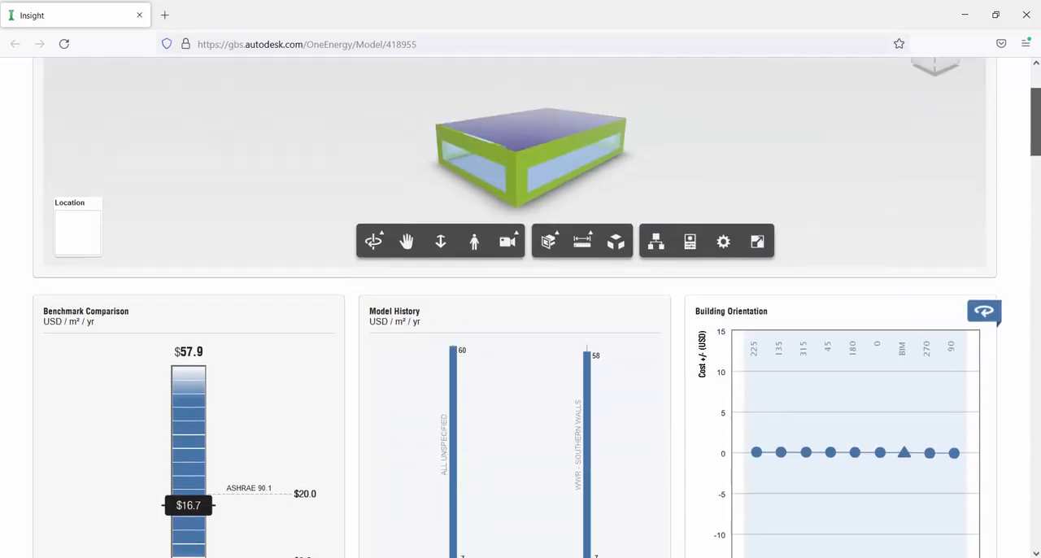
{"action": "left_click_drag", "start_coordinate": [891, 213], "coordinate": [731, 213]}
- Change the WWR - Southern Walls range to only the 0% option and close the editor
{"action": "left_click_drag", "start_coordinate": [1036, 95], "coordinate": [1036, 167]}
{"action": "left_click", "coordinate": [263, 443]}
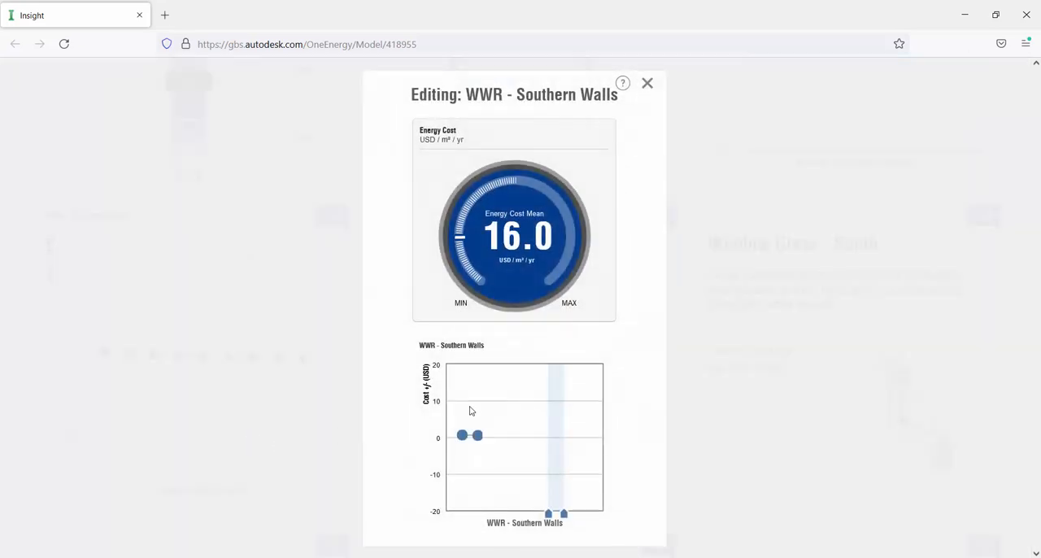
{"action": "mouse_move", "coordinate": [564, 514]}
{"action": "left_mouse_down"}
{"action": "mouse_move", "coordinate": [595, 515]}
{"action": "mouse_move", "coordinate": [580, 515]}
{"action": "left_mouse_up"}
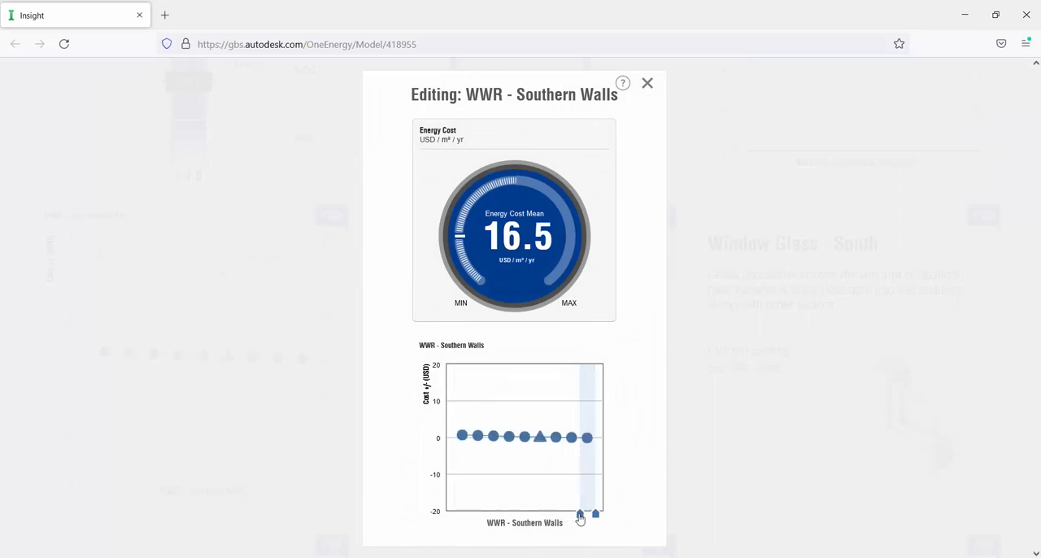
{"action": "left_click", "coordinate": [647, 83]}
- Inspect the Building Form from the back and compare the energy cost, benchmark and Model History for the 0% setting
{"action": "scroll", "coordinate": [762, 216], "scroll_direction": "up", "scroll_amount": 6}
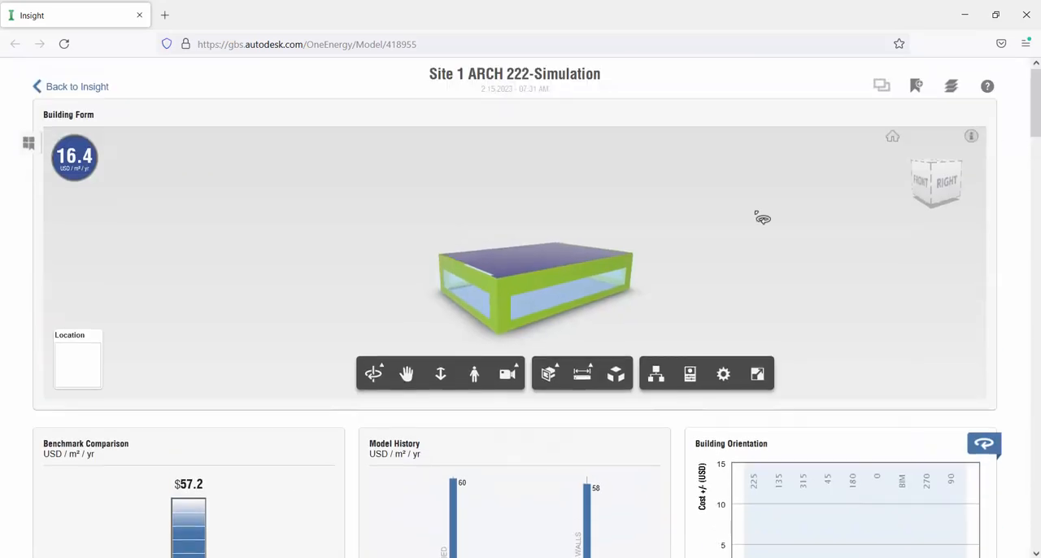
{"action": "left_click_drag", "start_coordinate": [488, 257], "coordinate": [643, 318]}
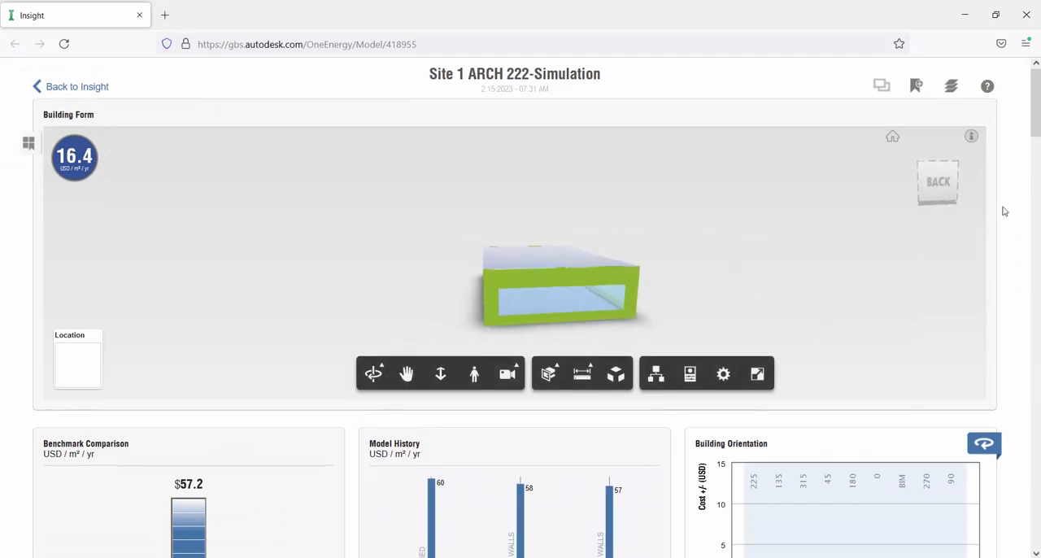
{"action": "scroll", "coordinate": [520, 309], "scroll_direction": "down", "scroll_amount": 3}
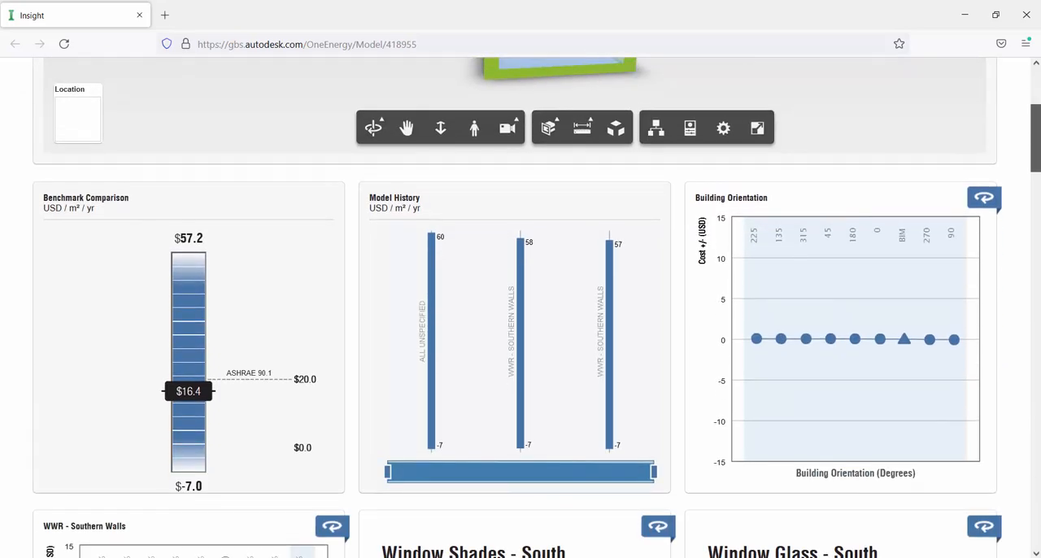
{"action": "scroll", "coordinate": [746, 385], "scroll_direction": "down", "scroll_amount": 1}
{"action": "scroll", "coordinate": [747, 385], "scroll_direction": "up", "scroll_amount": 4}
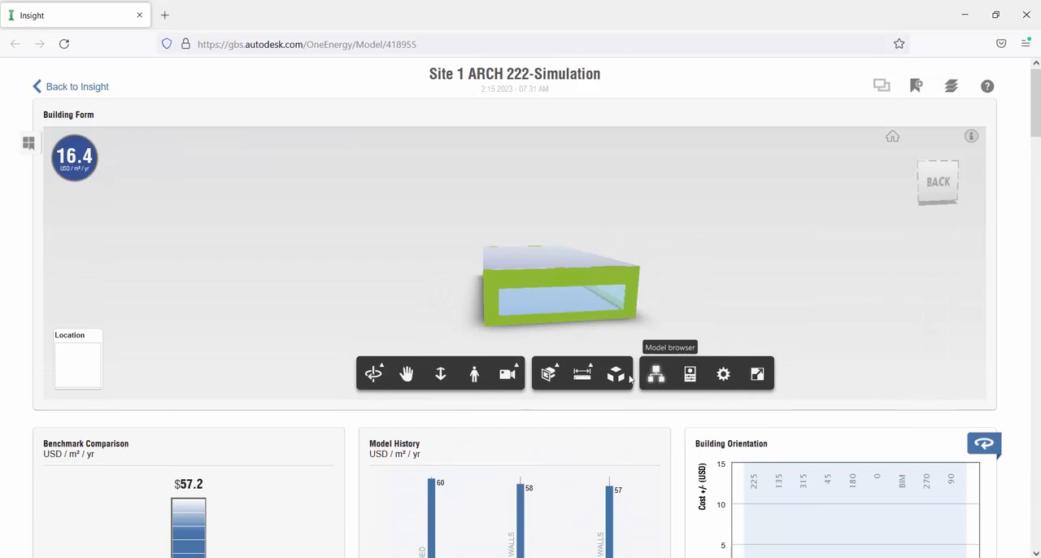
- Reset the WWR - Southern Walls range to only the 30% option and close its editor
{"action": "scroll", "coordinate": [690, 374], "scroll_direction": "down", "scroll_amount": 6}
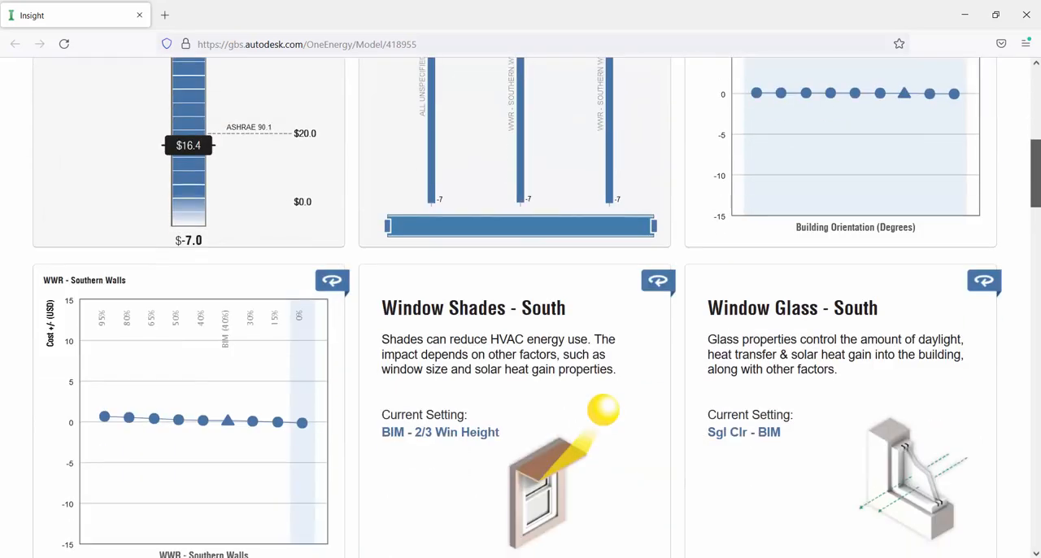
{"action": "scroll", "coordinate": [232, 344], "scroll_direction": "down", "scroll_amount": 2}
{"action": "left_click", "coordinate": [233, 344]}
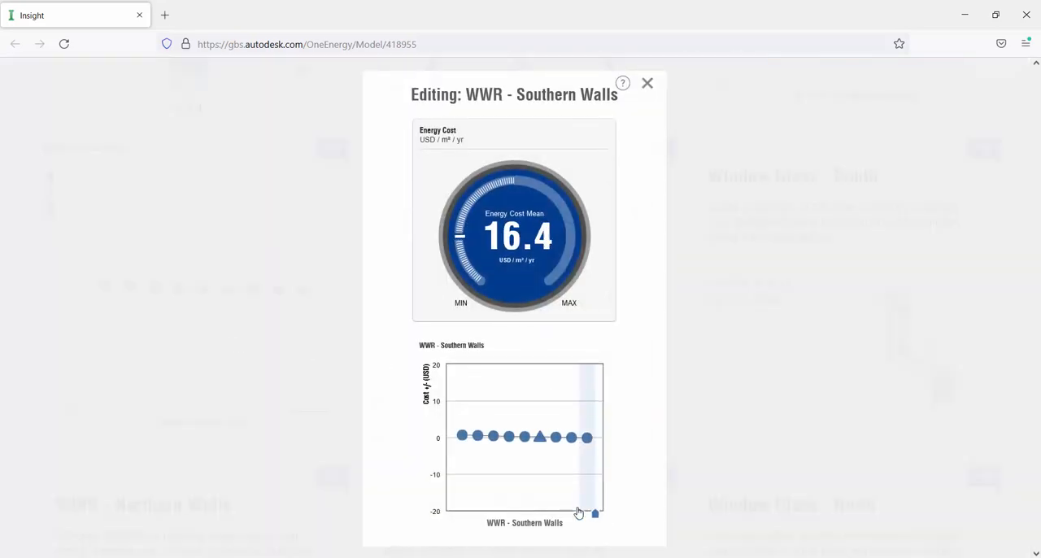
{"action": "left_click_drag", "start_coordinate": [578, 512], "coordinate": [564, 518]}
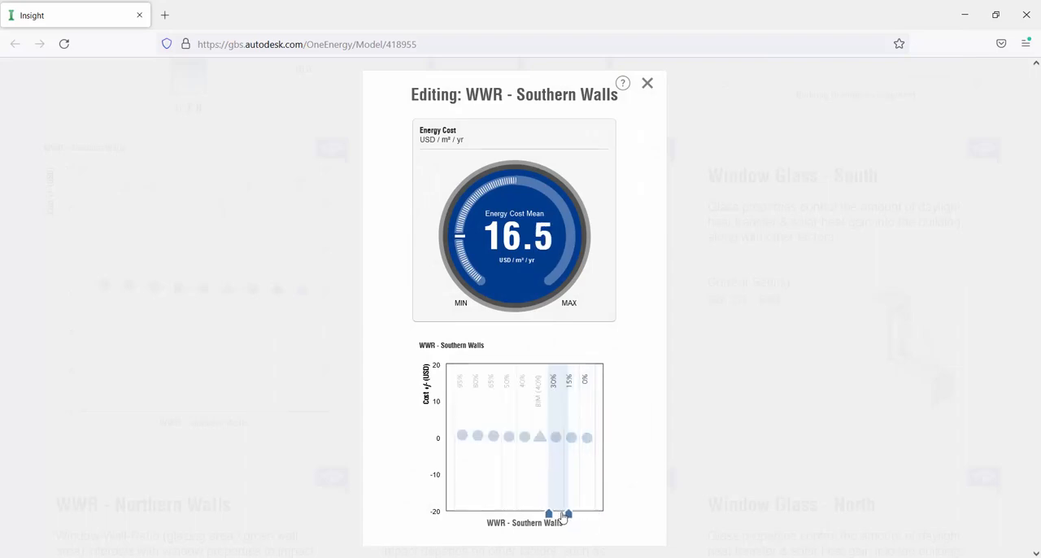
{"action": "left_click", "coordinate": [648, 84]}
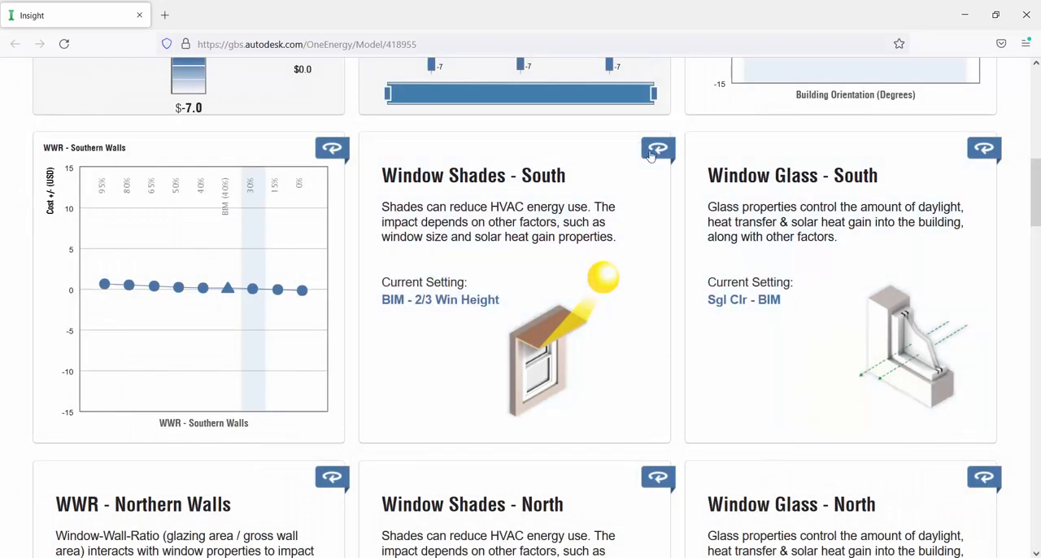
- Show the Window Shades - South cost chart, narrow its range to only 1/3 Win Height and close the editor
{"action": "left_click", "coordinate": [657, 149]}
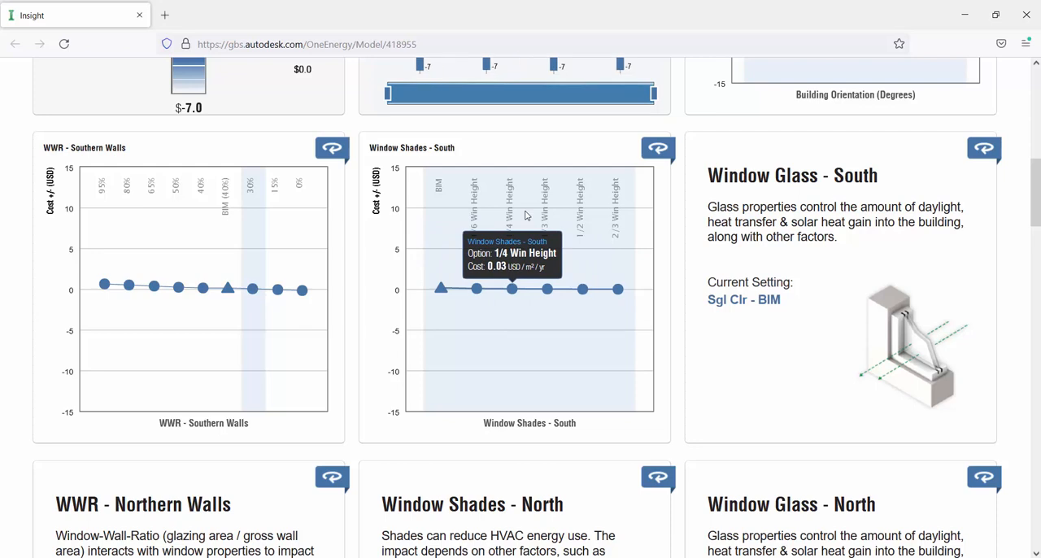
{"action": "left_click", "coordinate": [525, 215]}
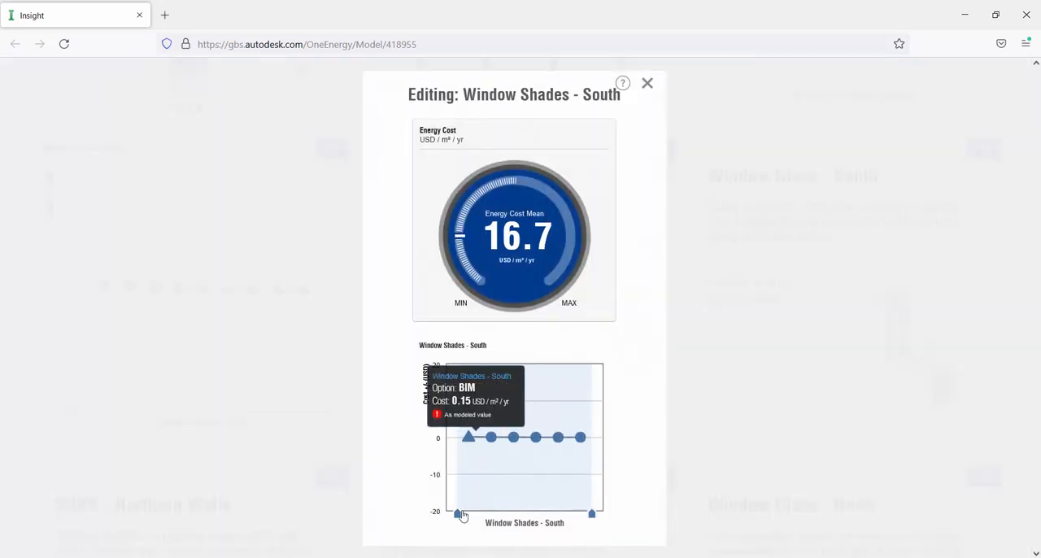
{"action": "left_click_drag", "start_coordinate": [482, 516], "coordinate": [526, 513]}
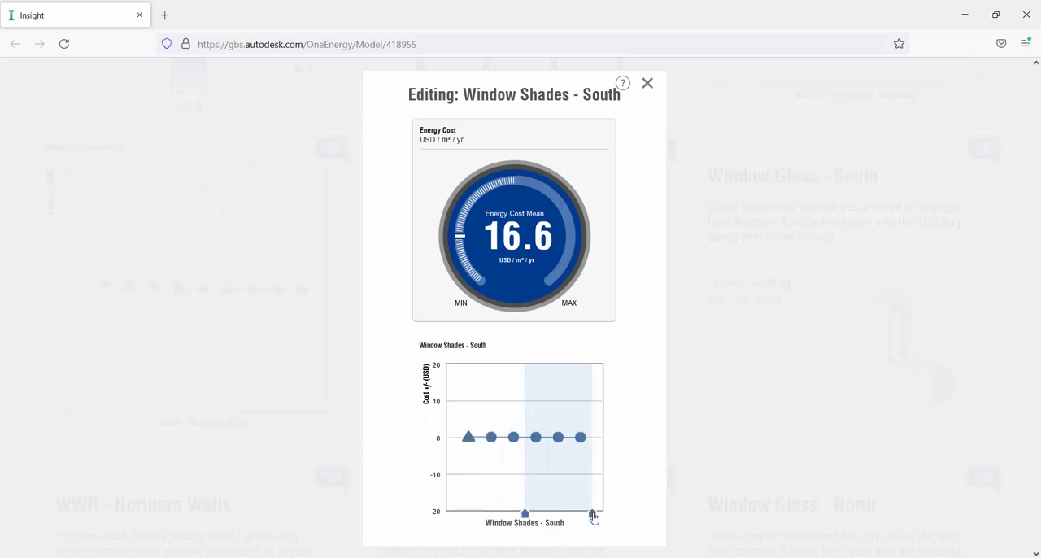
{"action": "left_click_drag", "start_coordinate": [592, 514], "coordinate": [547, 512]}
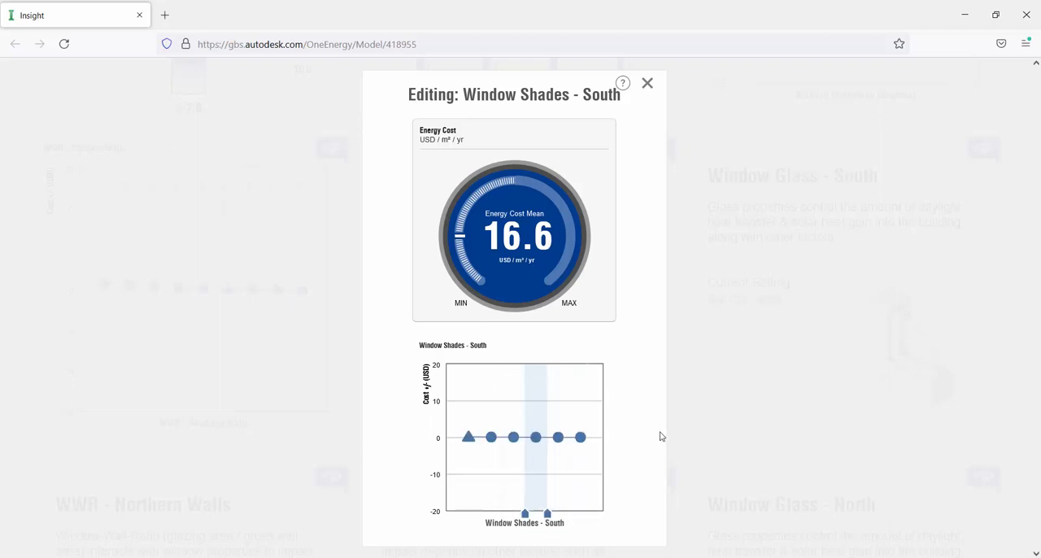
{"action": "left_click", "coordinate": [647, 85]}
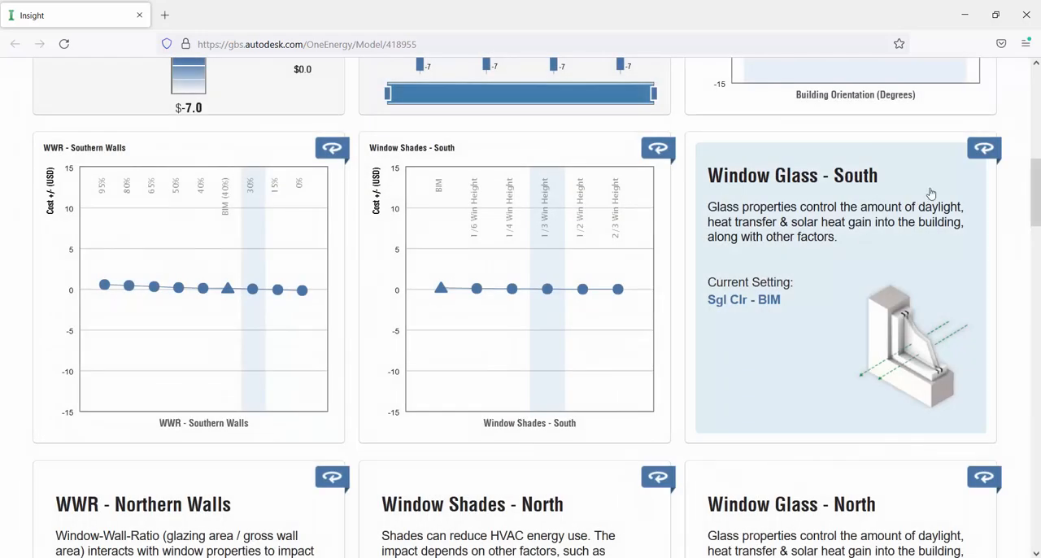
- Show the Window Glass - South chart, compare the glass options, narrow the range to only Trp LoE and close the editor
{"action": "left_click", "coordinate": [980, 154]}
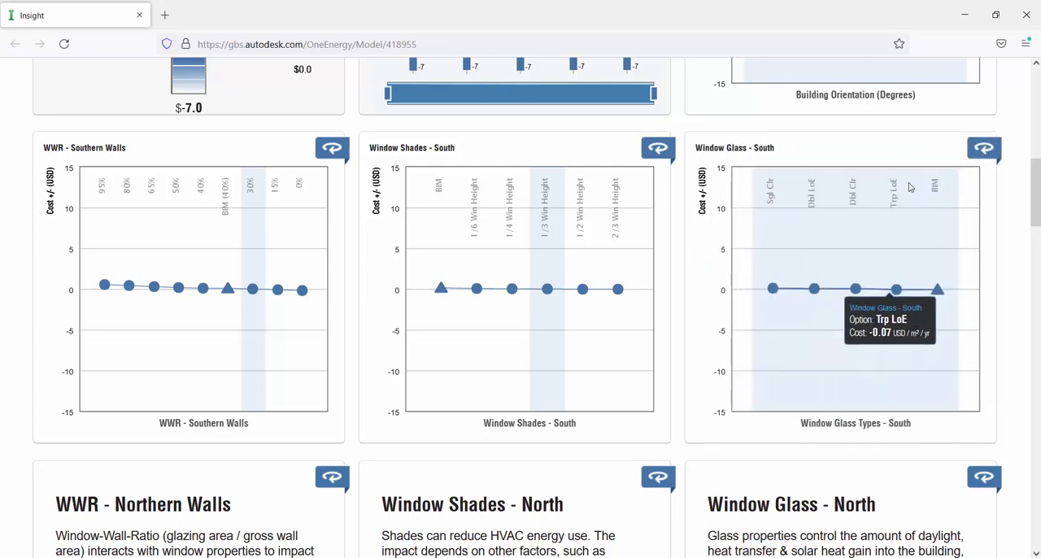
{"action": "mouse_move", "coordinate": [772, 208]}
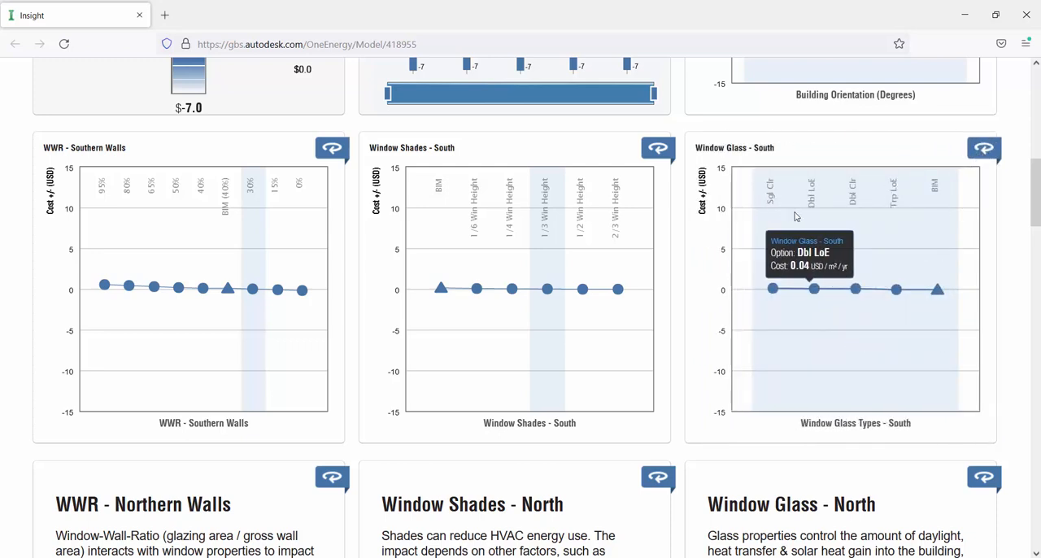
{"action": "mouse_move", "coordinate": [807, 206]}
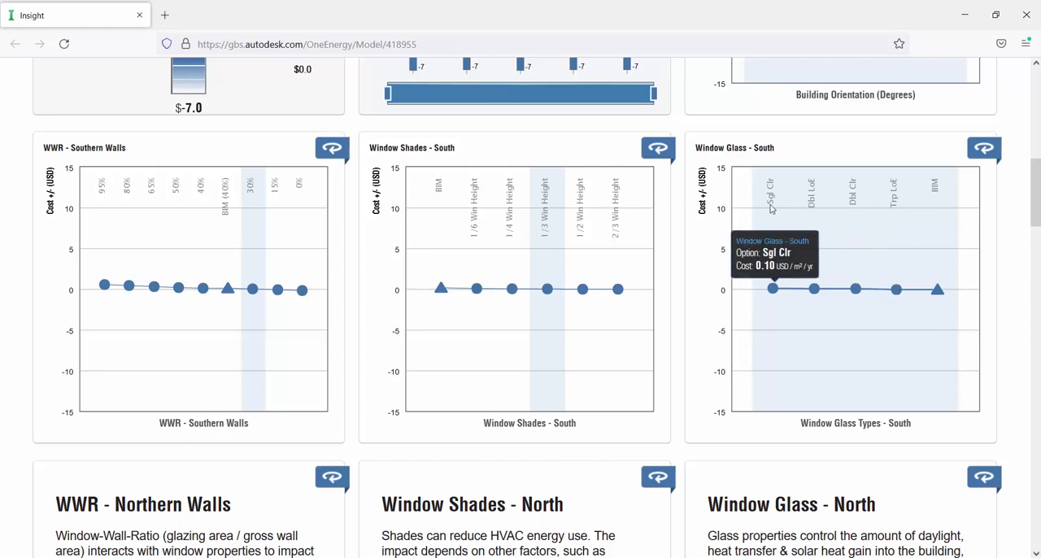
{"action": "mouse_move", "coordinate": [893, 208]}
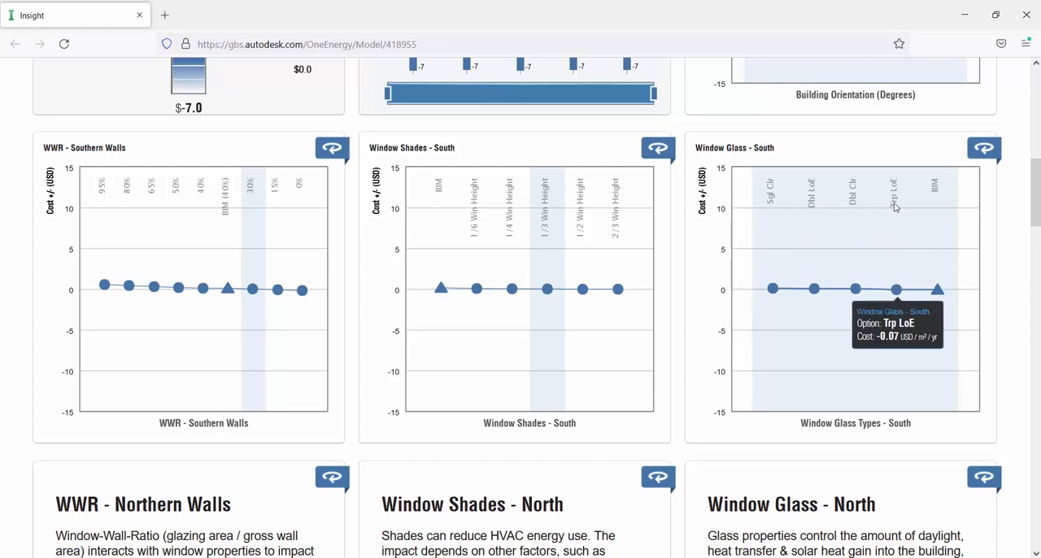
{"action": "left_click", "coordinate": [894, 219]}
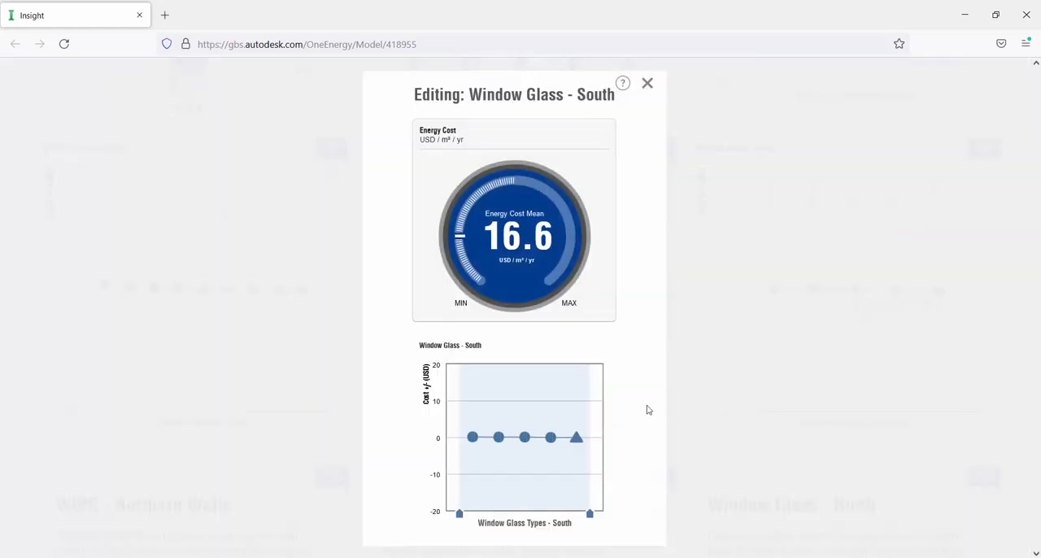
{"action": "mouse_move", "coordinate": [487, 441]}
{"action": "mouse_move", "coordinate": [460, 513]}
{"action": "left_mouse_down"}
{"action": "mouse_move", "coordinate": [581, 514]}
{"action": "mouse_move", "coordinate": [561, 517]}
{"action": "left_mouse_up"}
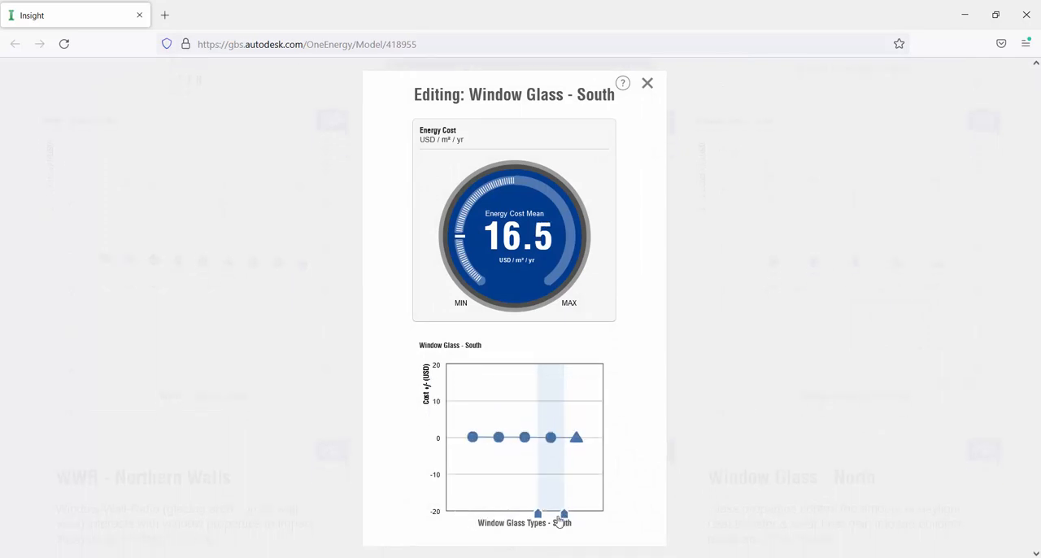
{"action": "left_click", "coordinate": [647, 83]}
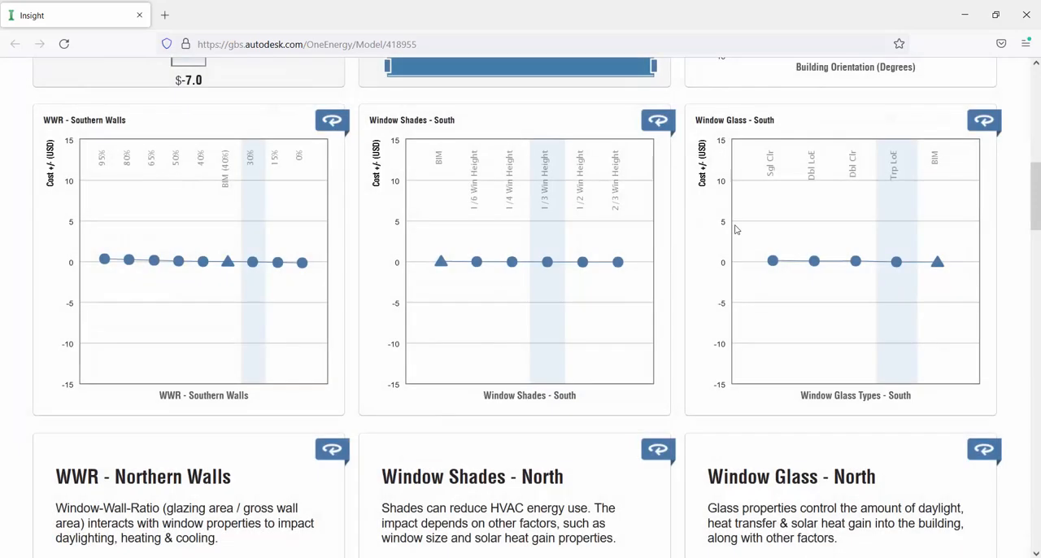
- Show the Wall Construction chart, compare its options and narrow the range to only R38 Wood
{"action": "scroll", "coordinate": [779, 236], "scroll_direction": "down", "scroll_amount": 3}
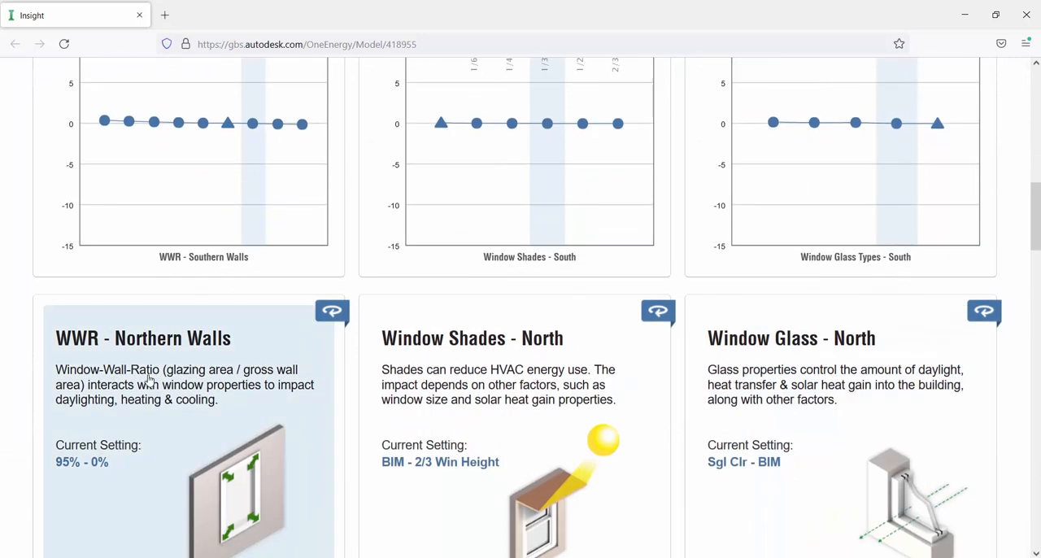
{"action": "scroll", "coordinate": [846, 342], "scroll_direction": "down", "scroll_amount": 2}
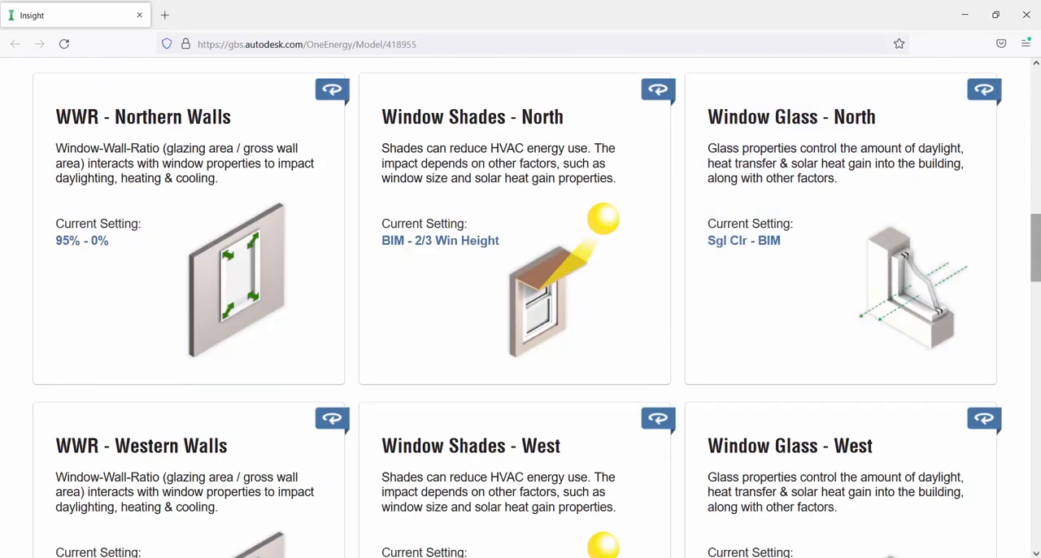
{"action": "left_click_drag", "start_coordinate": [1033, 239], "coordinate": [1033, 311]}
{"action": "scroll", "coordinate": [718, 373], "scroll_direction": "down", "scroll_amount": 5}
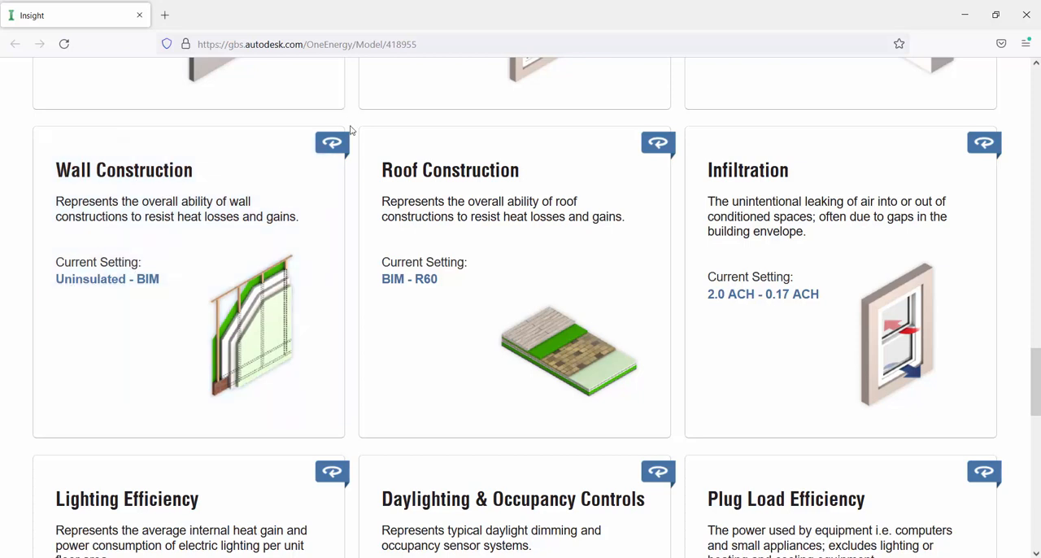
{"action": "left_click", "coordinate": [334, 144]}
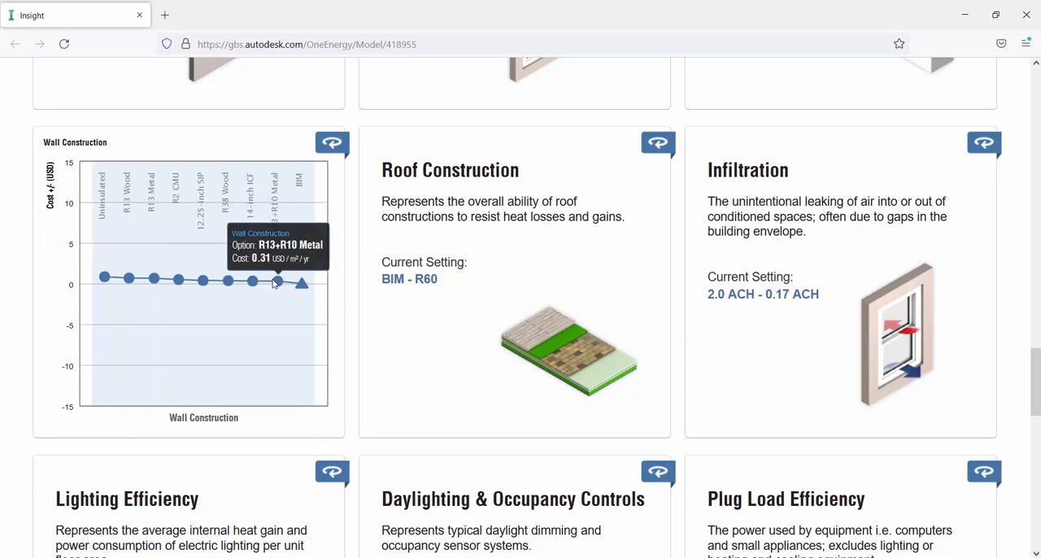
{"action": "mouse_move", "coordinate": [239, 283]}
{"action": "mouse_move", "coordinate": [94, 220]}
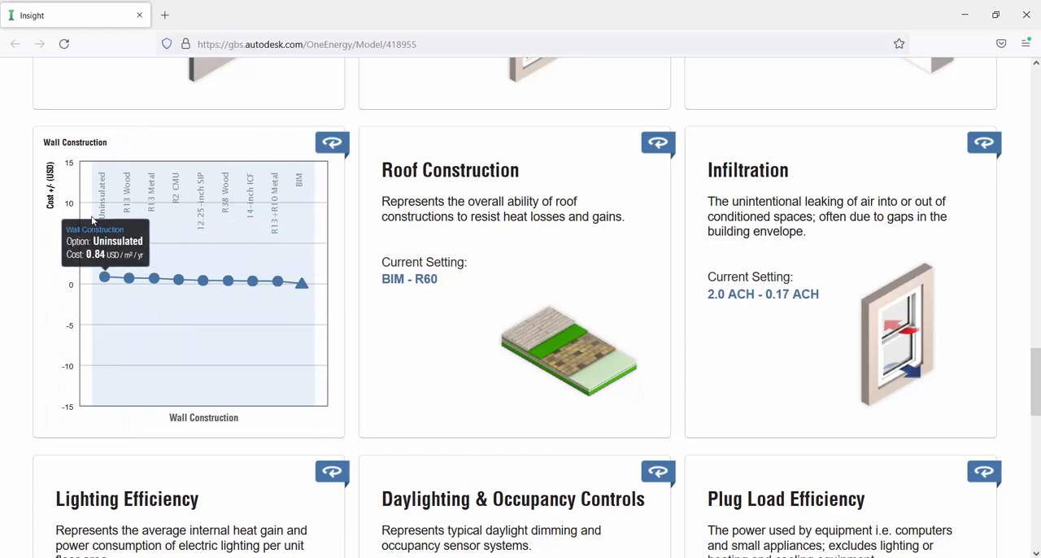
{"action": "left_click", "coordinate": [228, 280]}
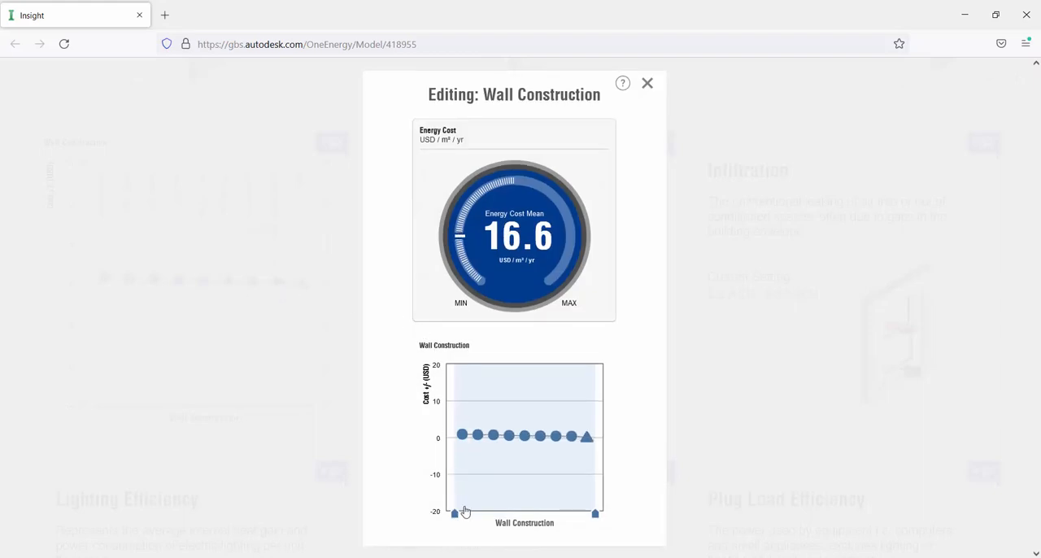
{"action": "mouse_move", "coordinate": [465, 511]}
{"action": "left_mouse_down"}
{"action": "mouse_move", "coordinate": [539, 504]}
{"action": "mouse_move", "coordinate": [548, 516]}
{"action": "left_mouse_up"}
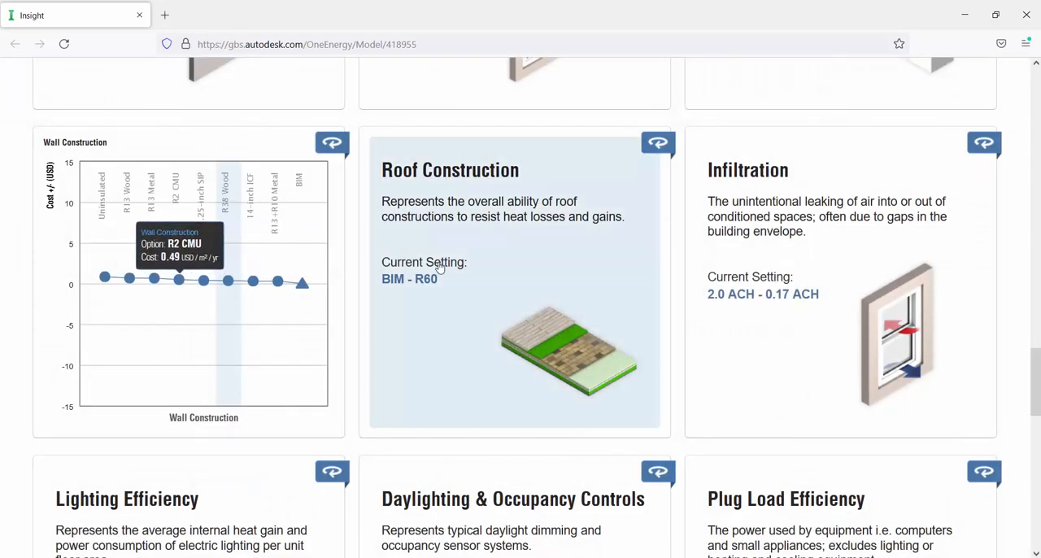
- Show the Roof Construction cost chart, narrow its range to only the R38 option and close the editor
{"action": "left_click", "coordinate": [608, 188]}
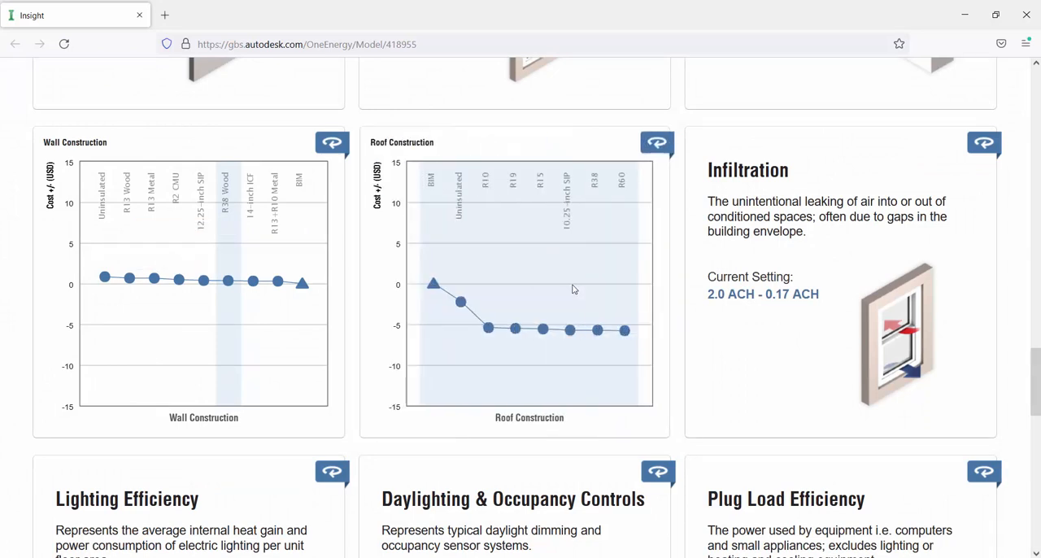
{"action": "left_click", "coordinate": [558, 236]}
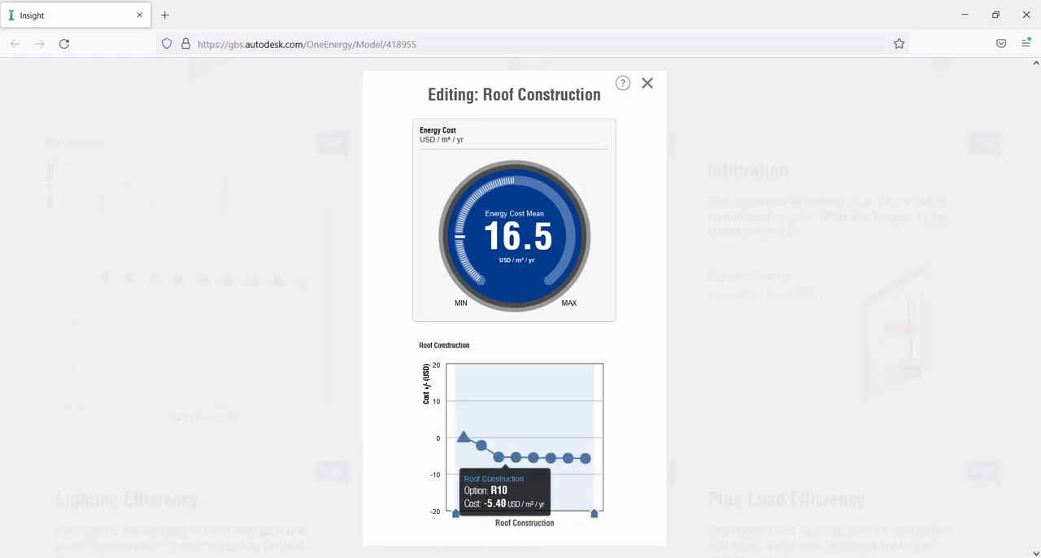
{"action": "left_click_drag", "start_coordinate": [458, 514], "coordinate": [523, 517]}
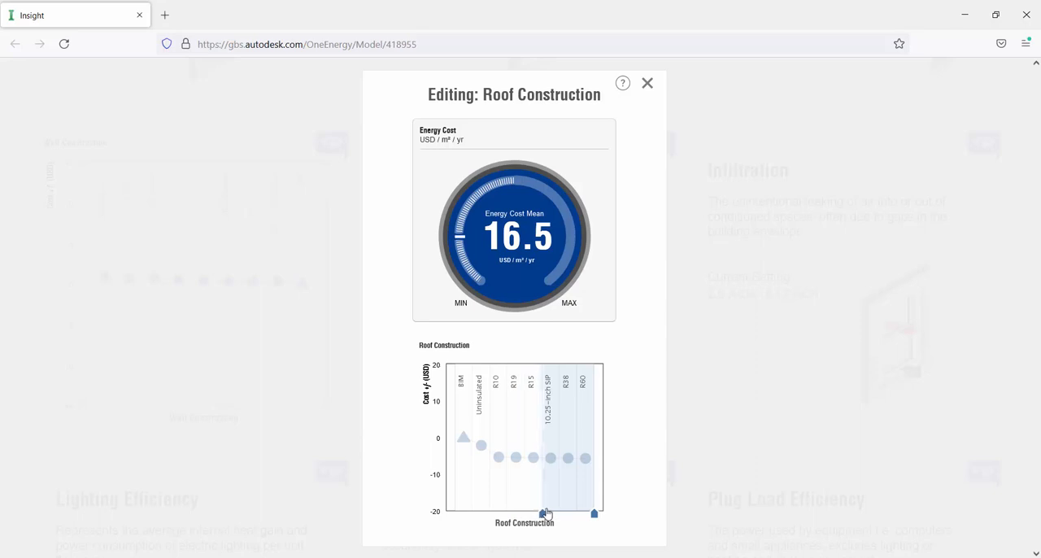
{"action": "left_click_drag", "start_coordinate": [564, 513], "coordinate": [578, 514]}
{"action": "left_click", "coordinate": [648, 84]}
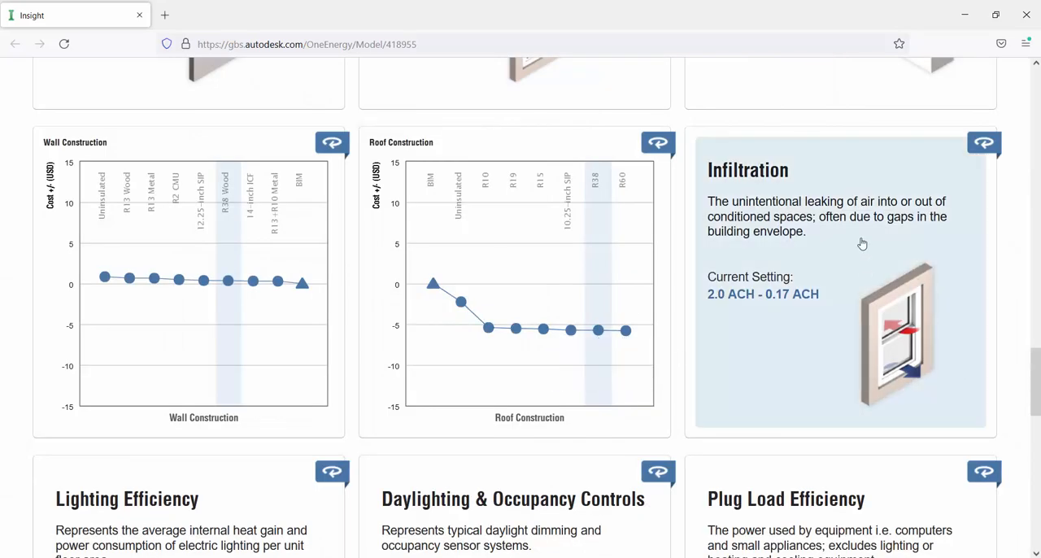
- Narrow the Infiltration range to only the option directly before the BIM value and close the editor
{"action": "left_click", "coordinate": [835, 224]}
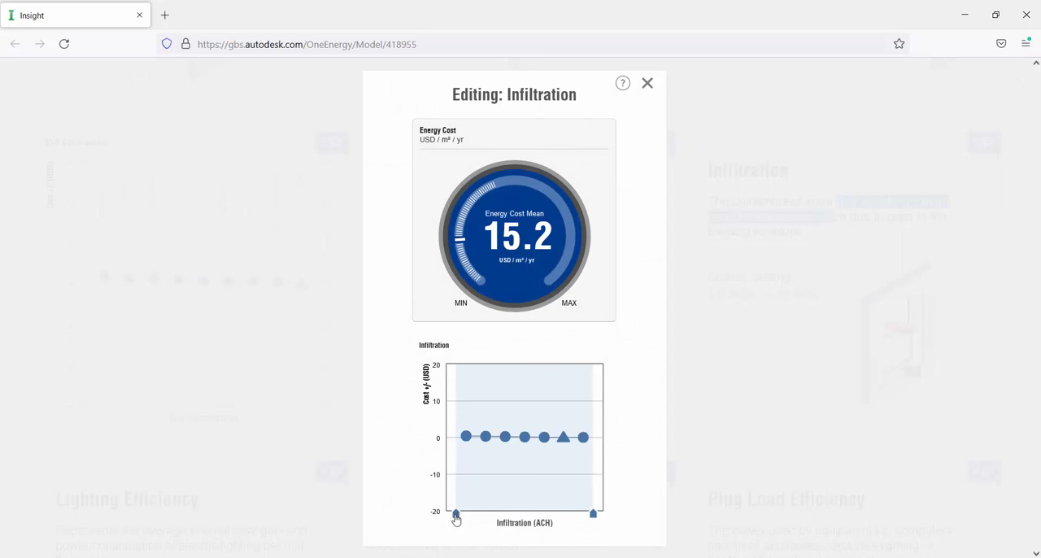
{"action": "left_click_drag", "start_coordinate": [456, 520], "coordinate": [555, 515]}
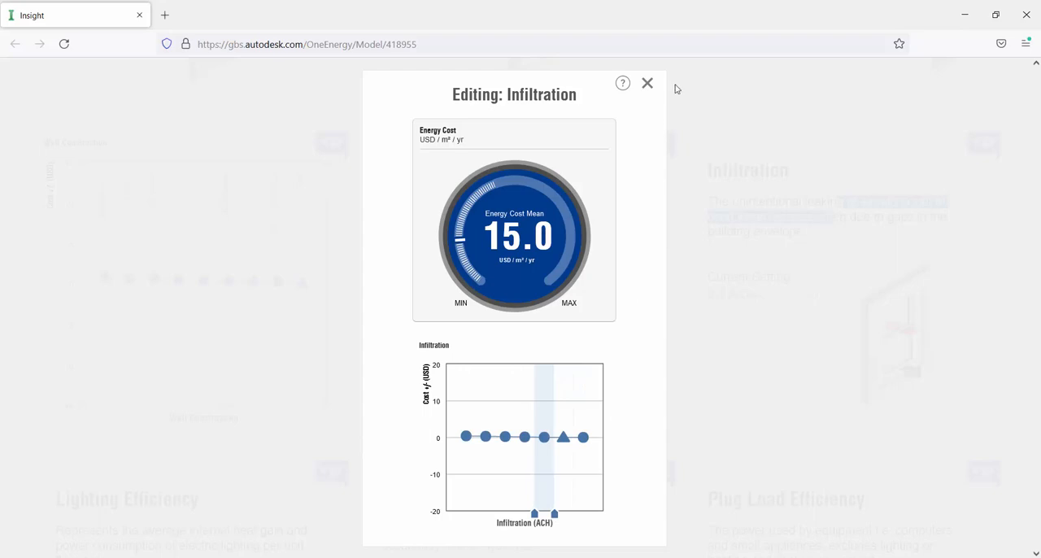
{"action": "left_click", "coordinate": [648, 84]}
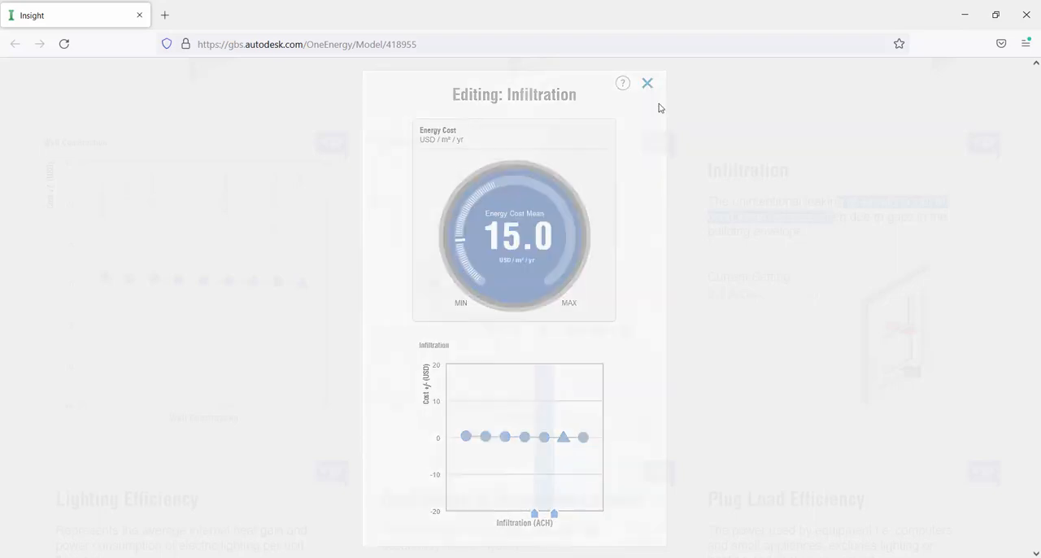
- Show the Lighting Efficiency chart, compare its options, narrow the range to only 11.84 W/m² and close the editor
{"action": "scroll", "coordinate": [659, 323], "scroll_direction": "down", "scroll_amount": 2}
{"action": "scroll", "coordinate": [659, 323], "scroll_direction": "down", "scroll_amount": 2}
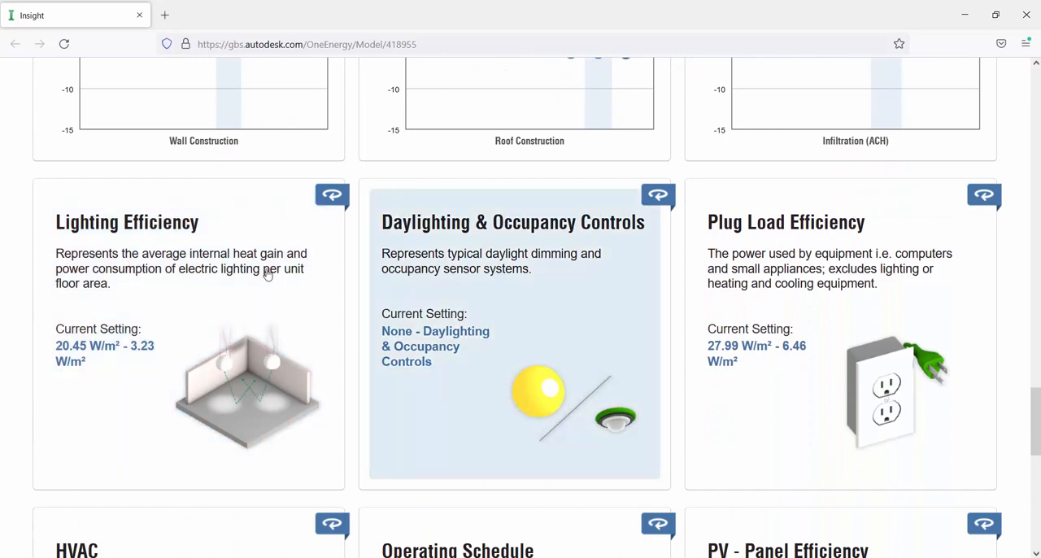
{"action": "left_click", "coordinate": [268, 277]}
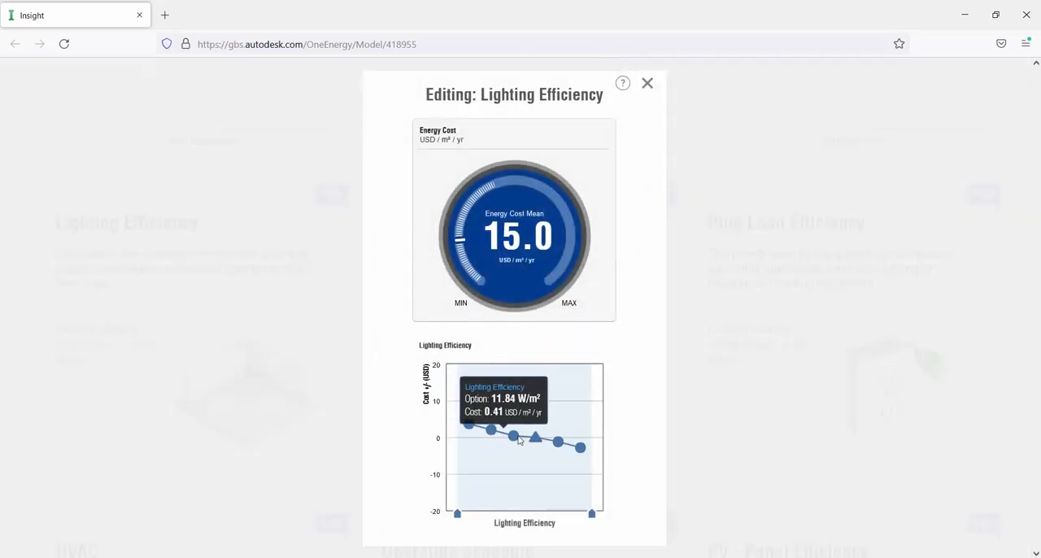
{"action": "mouse_move", "coordinate": [533, 442]}
{"action": "mouse_move", "coordinate": [583, 457]}
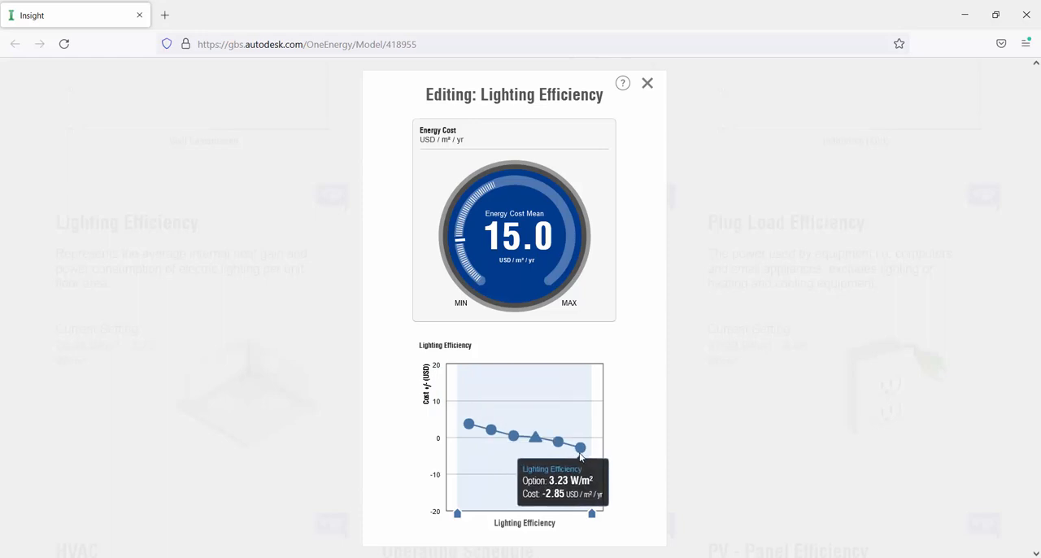
{"action": "mouse_move", "coordinate": [492, 431]}
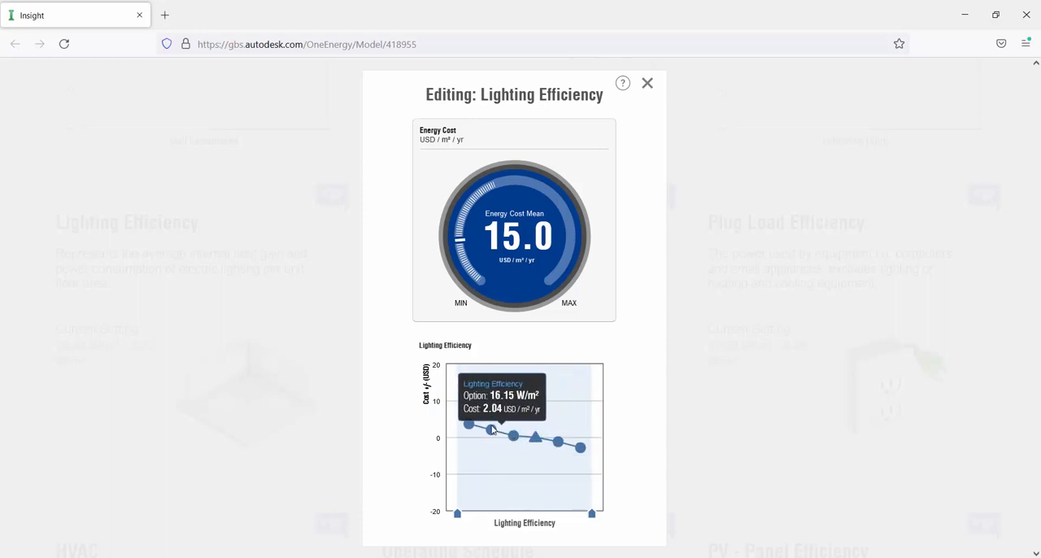
{"action": "left_click_drag", "start_coordinate": [458, 514], "coordinate": [513, 514]}
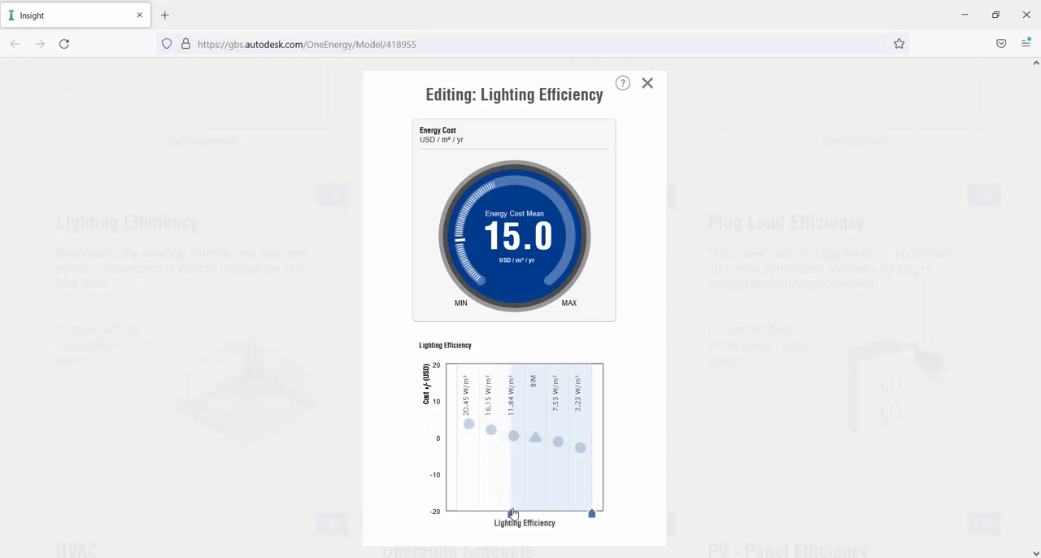
{"action": "left_click_drag", "start_coordinate": [589, 519], "coordinate": [525, 505]}
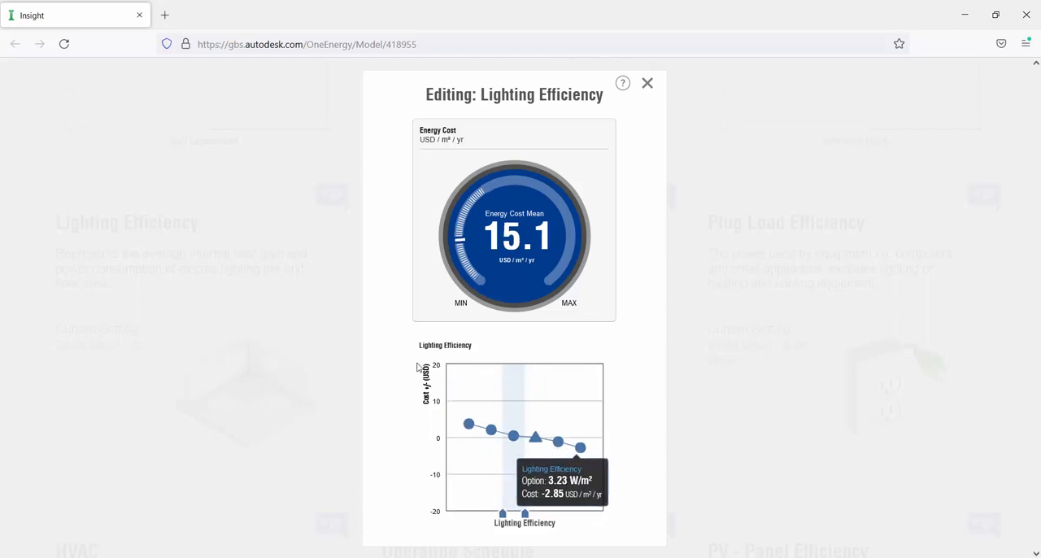
{"action": "left_click", "coordinate": [647, 86]}
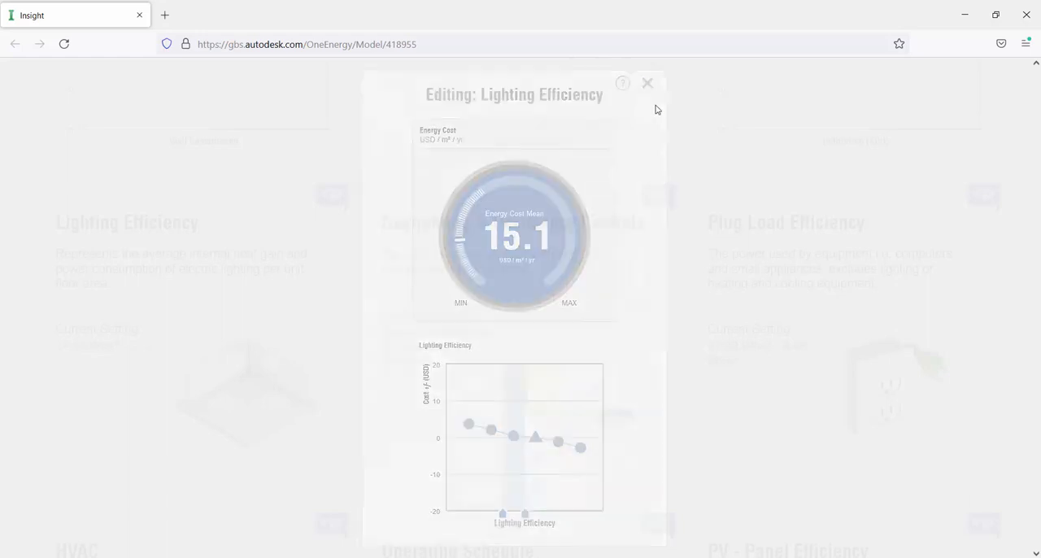
- Compare the Daylighting & Occupancy Controls options, exclude only None from the range and close the editor
{"action": "left_click", "coordinate": [542, 291]}
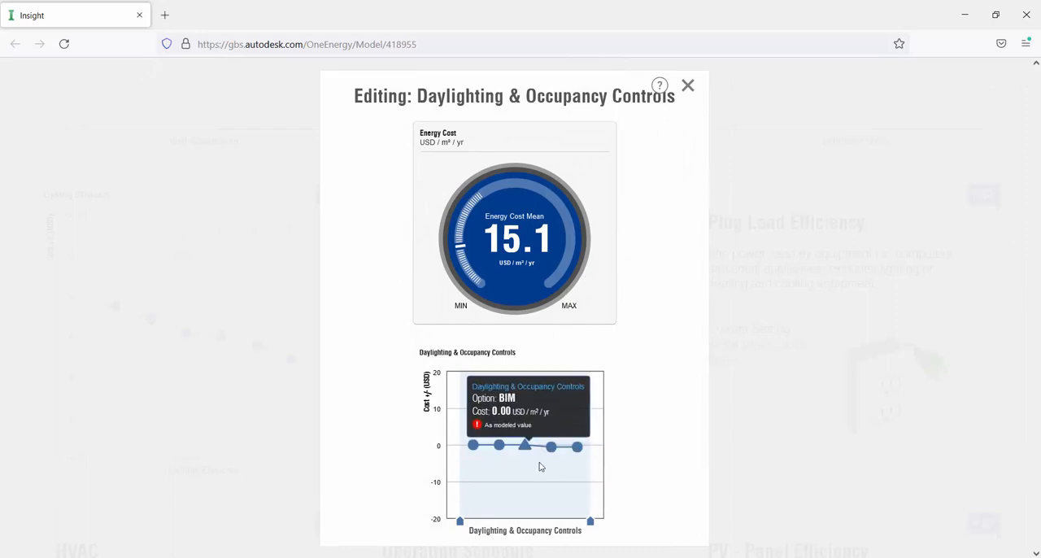
{"action": "mouse_move", "coordinate": [575, 453]}
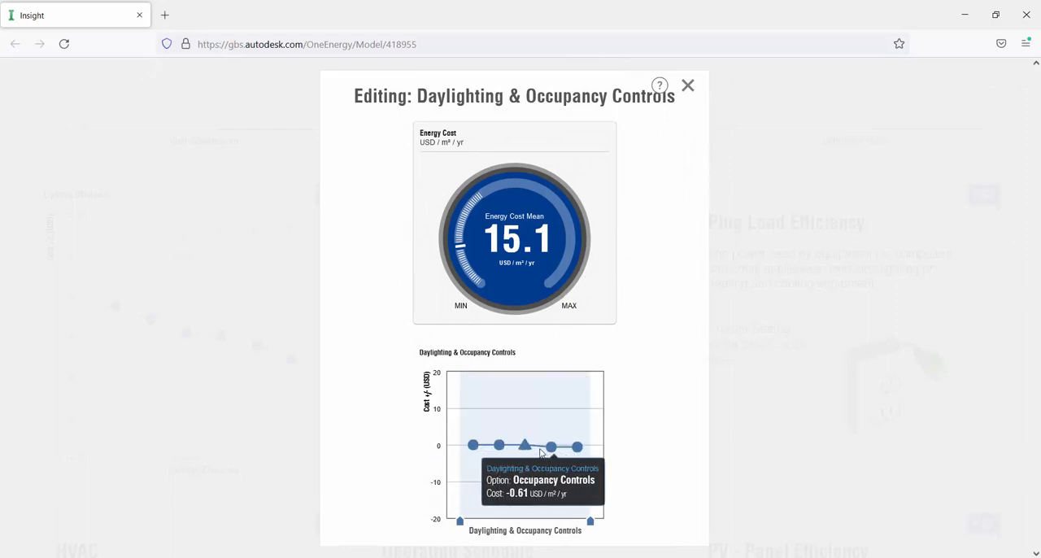
{"action": "mouse_move", "coordinate": [474, 446]}
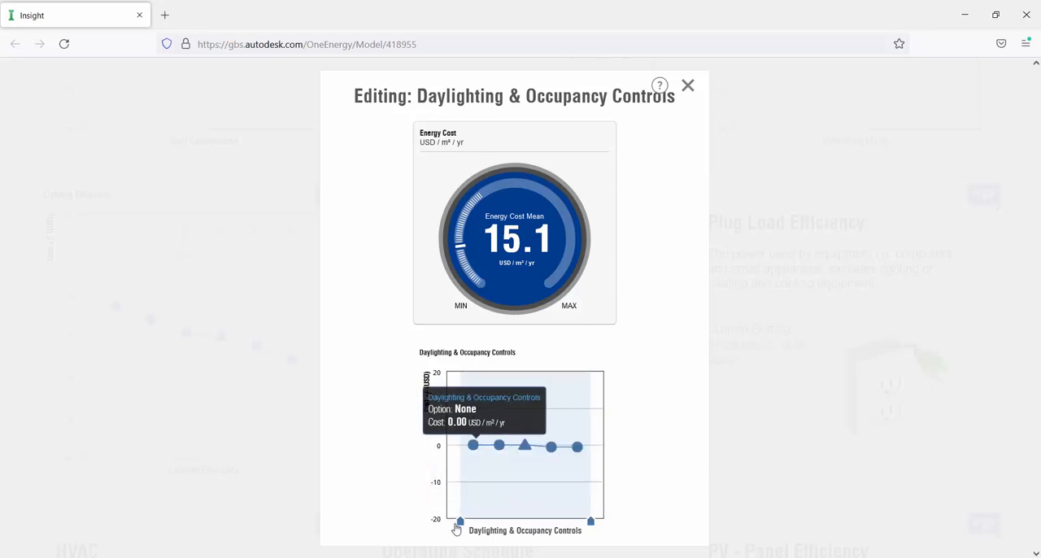
{"action": "left_click_drag", "start_coordinate": [460, 524], "coordinate": [466, 526]}
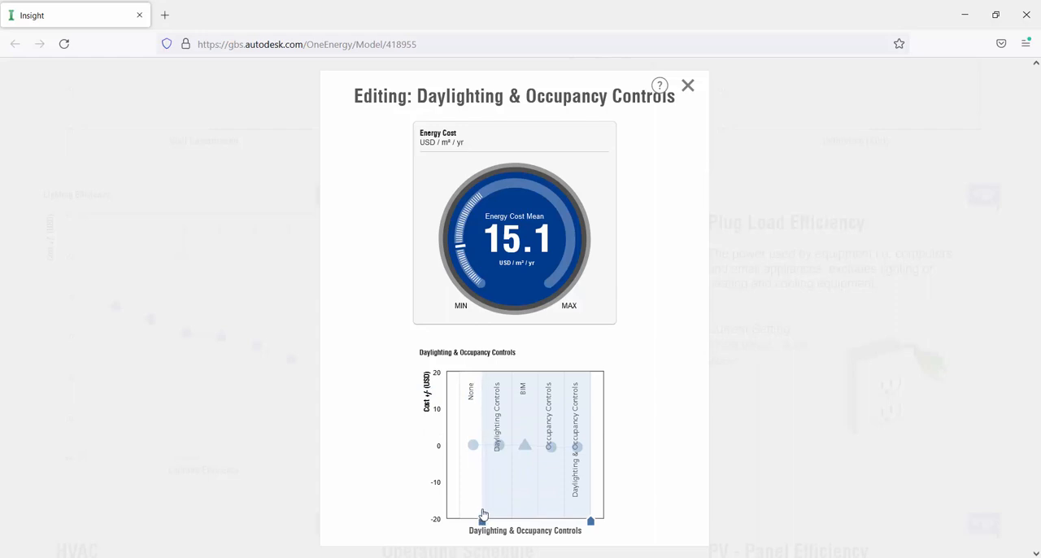
{"action": "left_click_drag", "start_coordinate": [483, 515], "coordinate": [485, 515]}
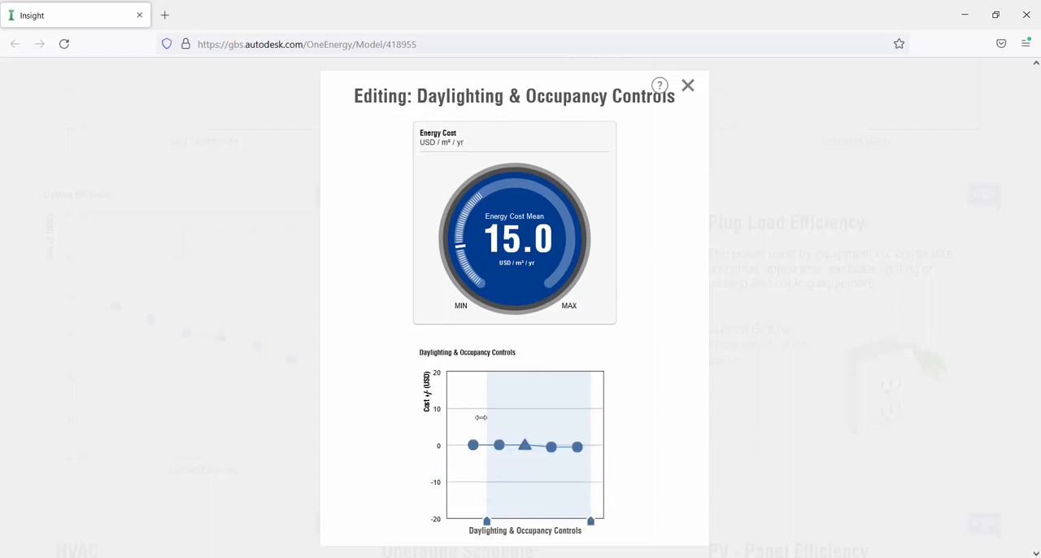
{"action": "left_click", "coordinate": [688, 87]}
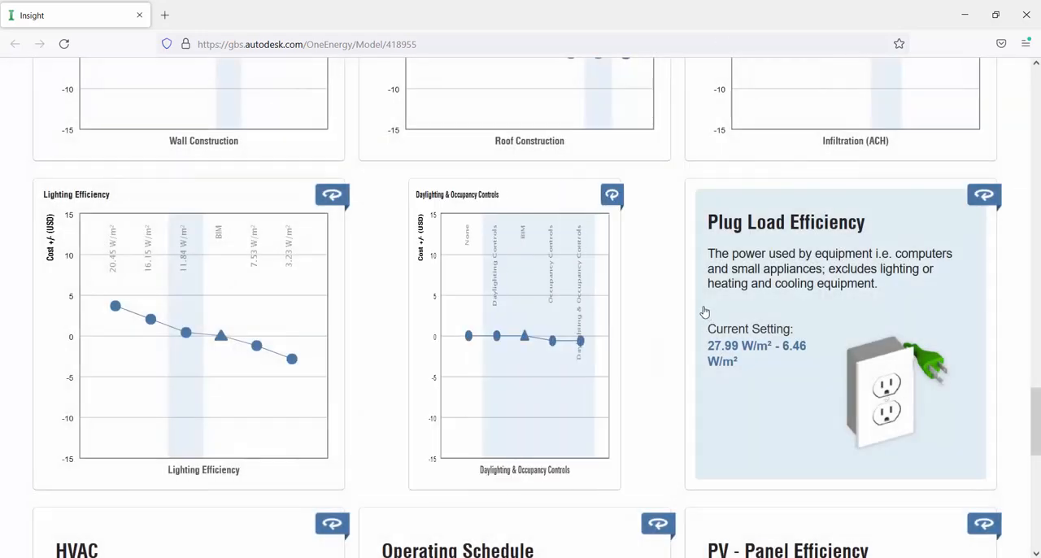
- Show the Plug Load Efficiency chart, narrow its range to only 13.99 W/m² and close the editor
{"action": "left_click", "coordinate": [805, 267]}
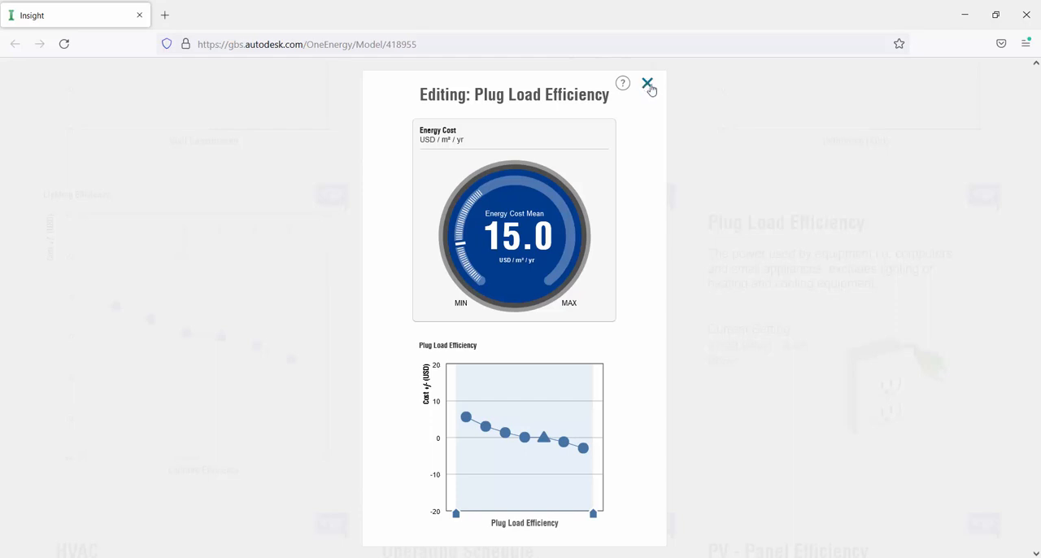
{"action": "left_click_drag", "start_coordinate": [462, 520], "coordinate": [516, 513]}
{"action": "left_click_drag", "start_coordinate": [593, 513], "coordinate": [535, 513]}
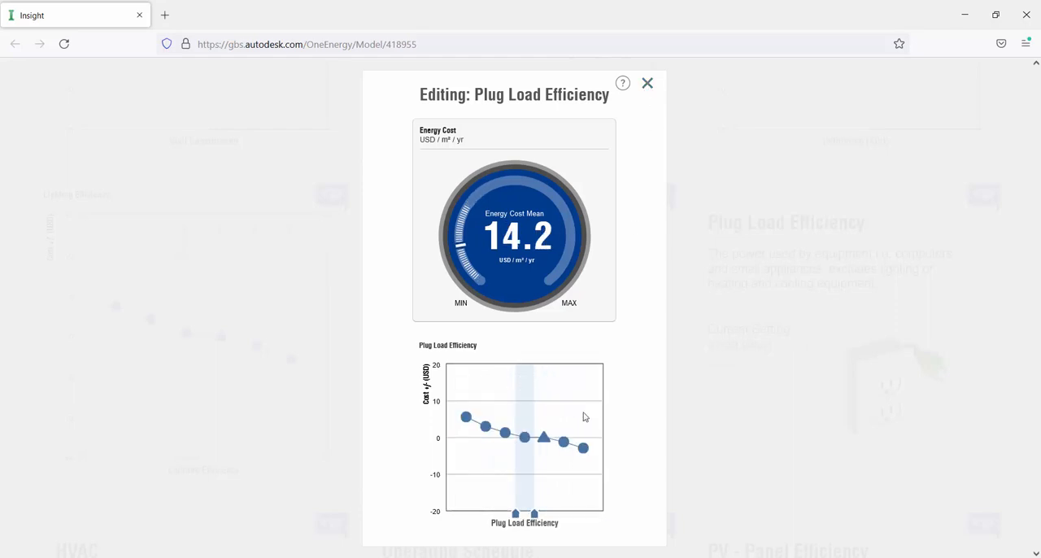
{"action": "left_click", "coordinate": [648, 84]}
- Show the HVAC chart, narrow its range to only ASHRAE Package System and close the editor
{"action": "scroll", "coordinate": [661, 269], "scroll_direction": "down", "scroll_amount": 1}
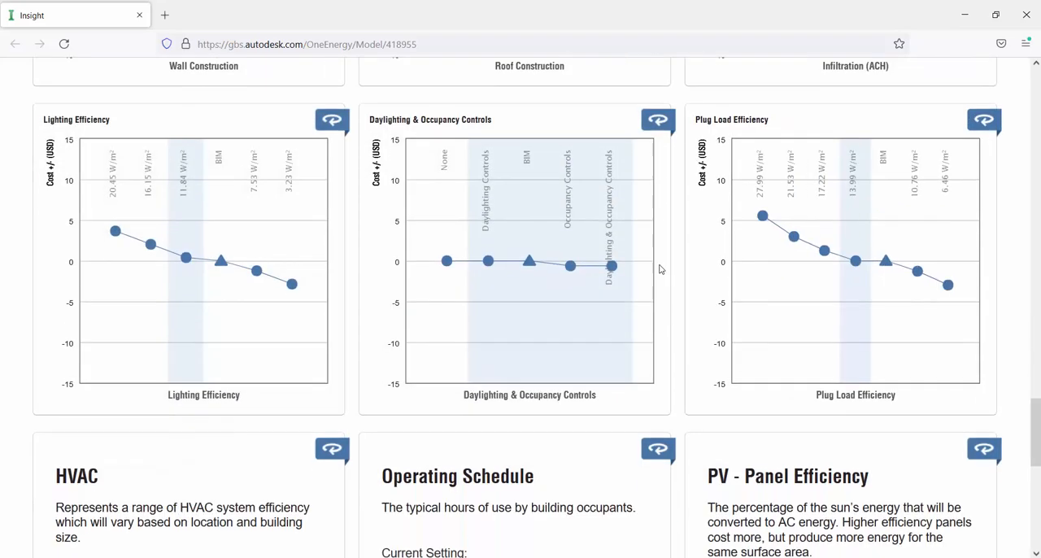
{"action": "scroll", "coordinate": [660, 270], "scroll_direction": "down", "scroll_amount": 3}
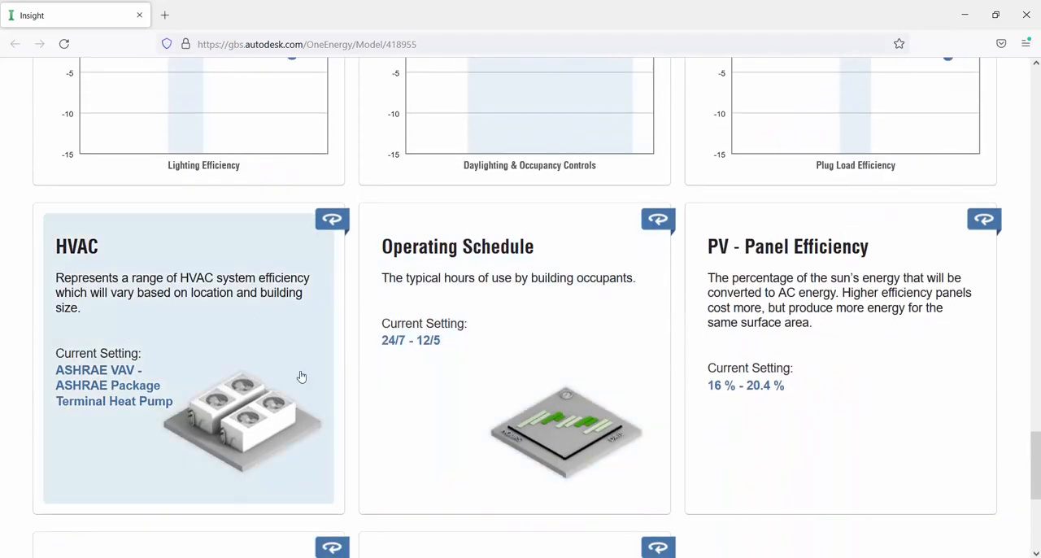
{"action": "left_click", "coordinate": [314, 365]}
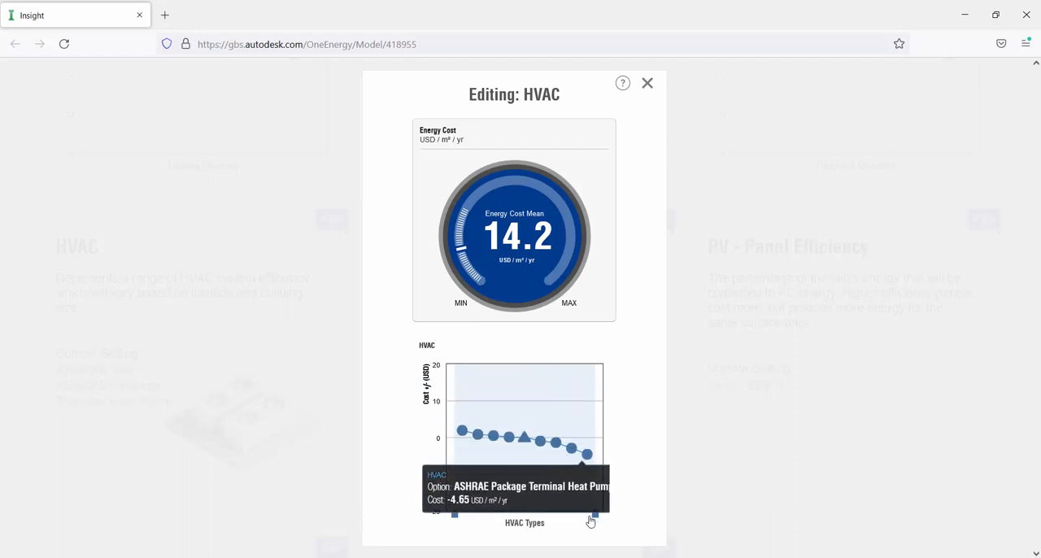
{"action": "left_click_drag", "start_coordinate": [595, 514], "coordinate": [517, 500]}
{"action": "left_click_drag", "start_coordinate": [454, 516], "coordinate": [492, 518]}
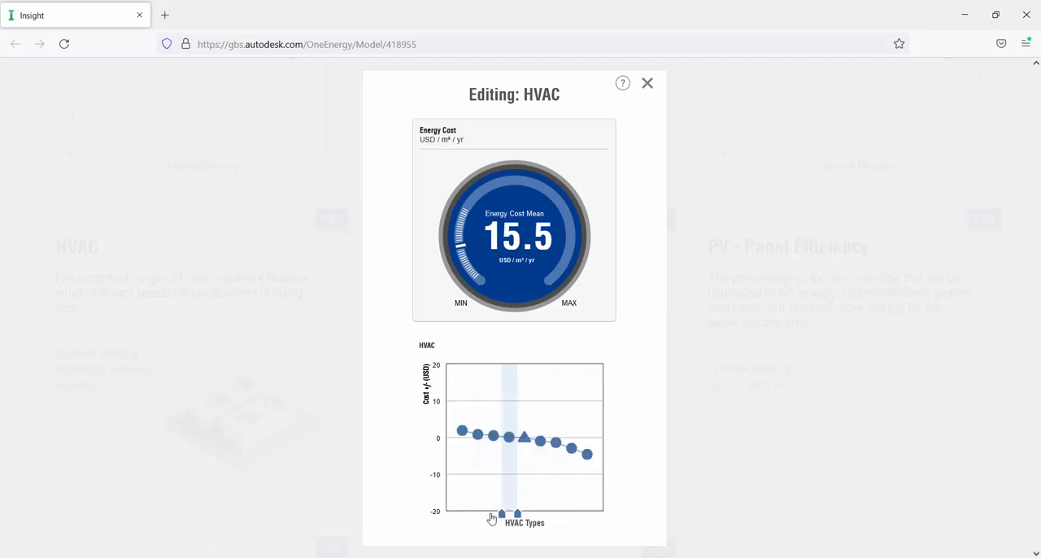
{"action": "left_click", "coordinate": [647, 83]}
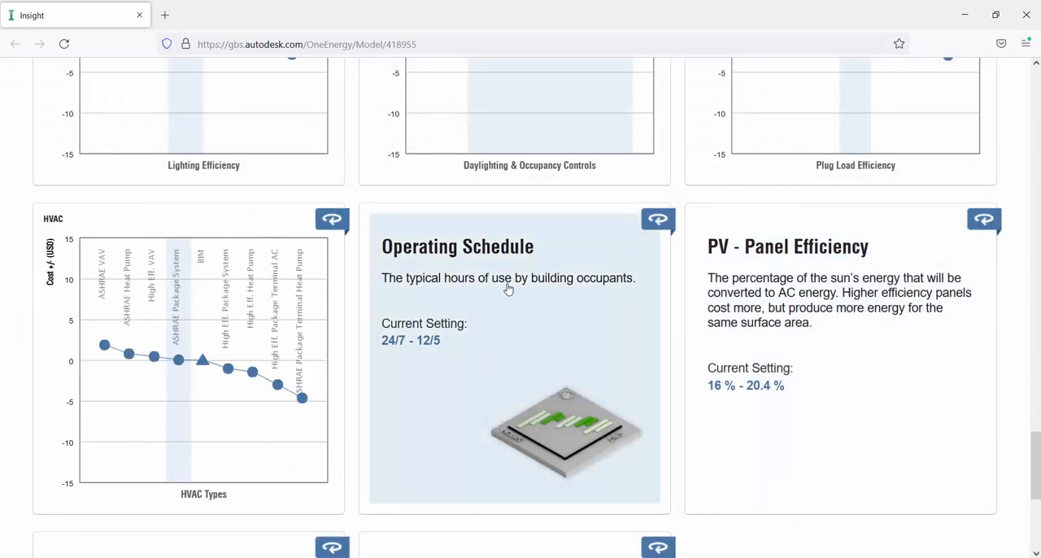
- Compare the Operating Schedule options, try the range at only 24/7, settle on only 12/6 and close the editor
{"action": "left_click", "coordinate": [502, 277]}
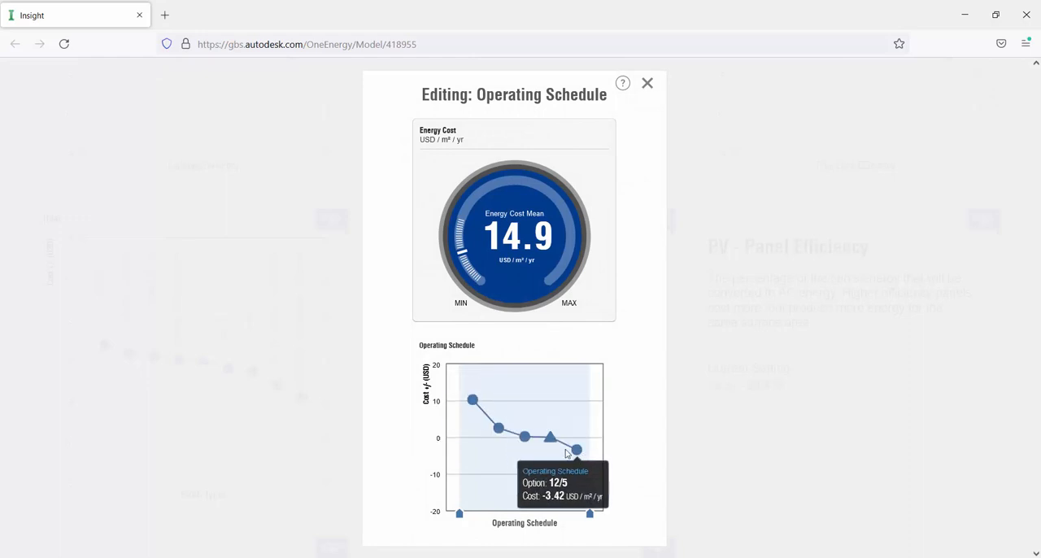
{"action": "mouse_move", "coordinate": [480, 410]}
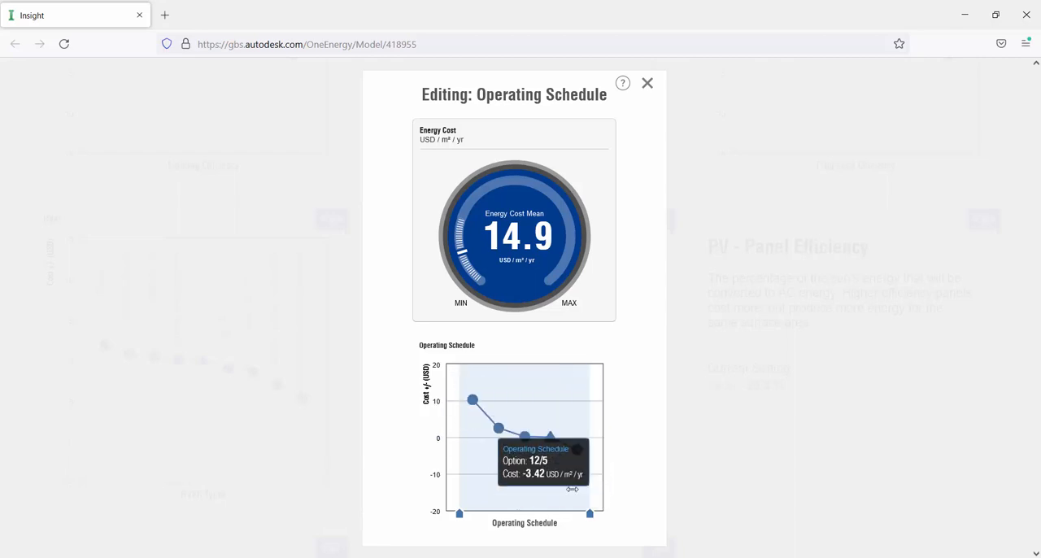
{"action": "left_click_drag", "start_coordinate": [589, 513], "coordinate": [480, 489]}
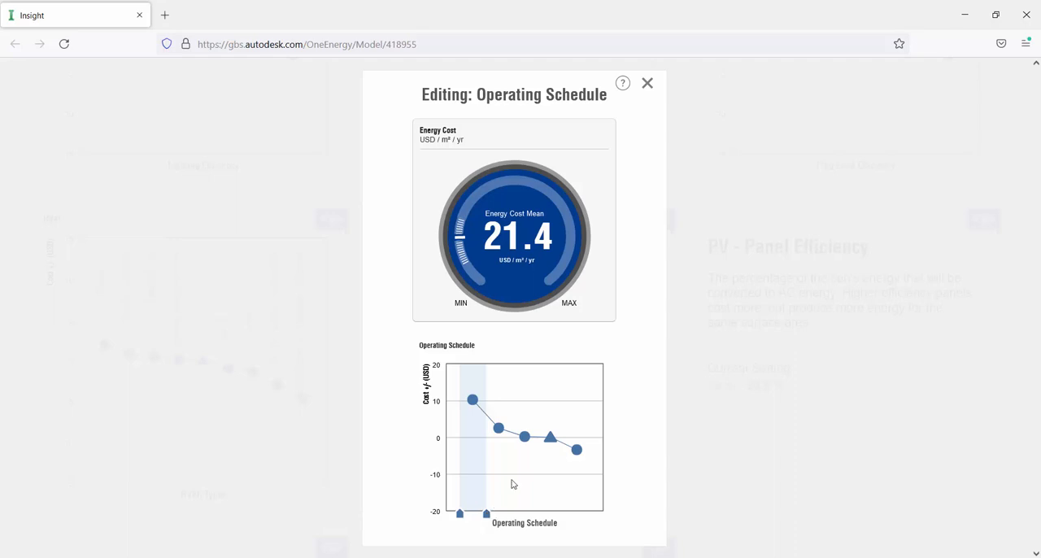
{"action": "mouse_move", "coordinate": [500, 468]}
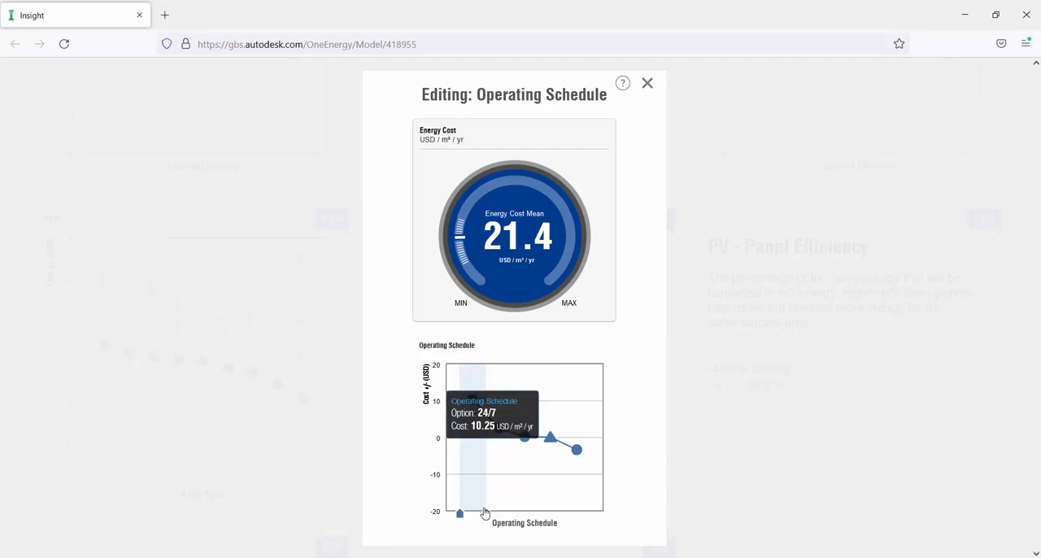
{"action": "left_click_drag", "start_coordinate": [487, 514], "coordinate": [546, 514]}
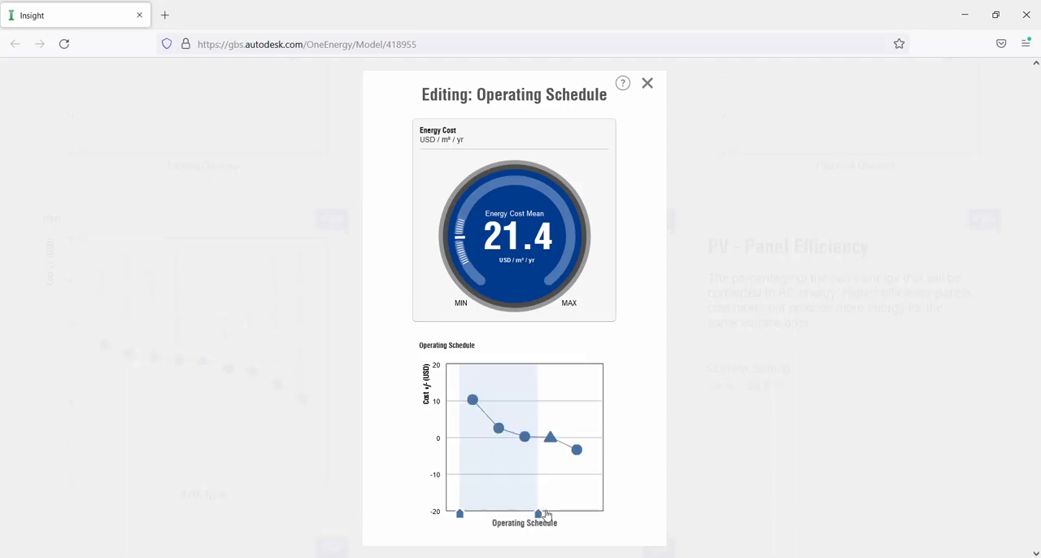
{"action": "left_click_drag", "start_coordinate": [460, 515], "coordinate": [512, 515]}
{"action": "mouse_move", "coordinate": [529, 426]}
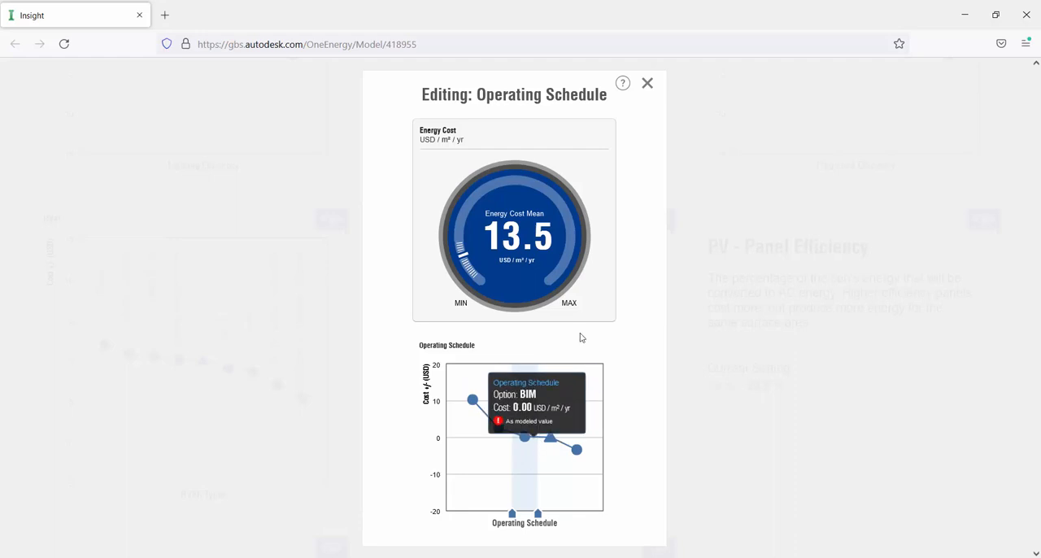
{"action": "left_click", "coordinate": [647, 84]}
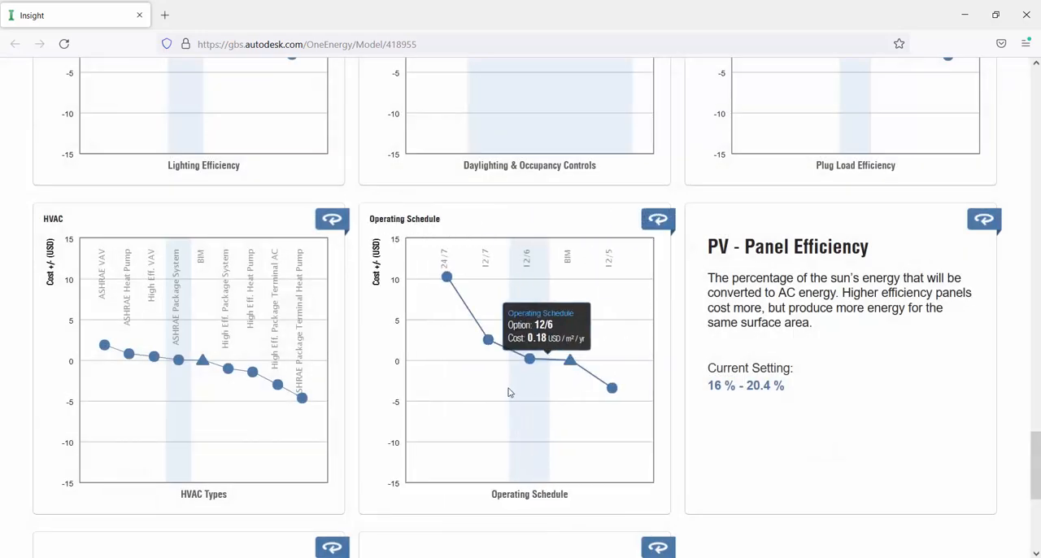
- Examine the cost charts of PV - Panel Efficiency and PV - Payback Limit, comparing the payback options without changing either range
{"action": "left_click", "coordinate": [789, 287]}
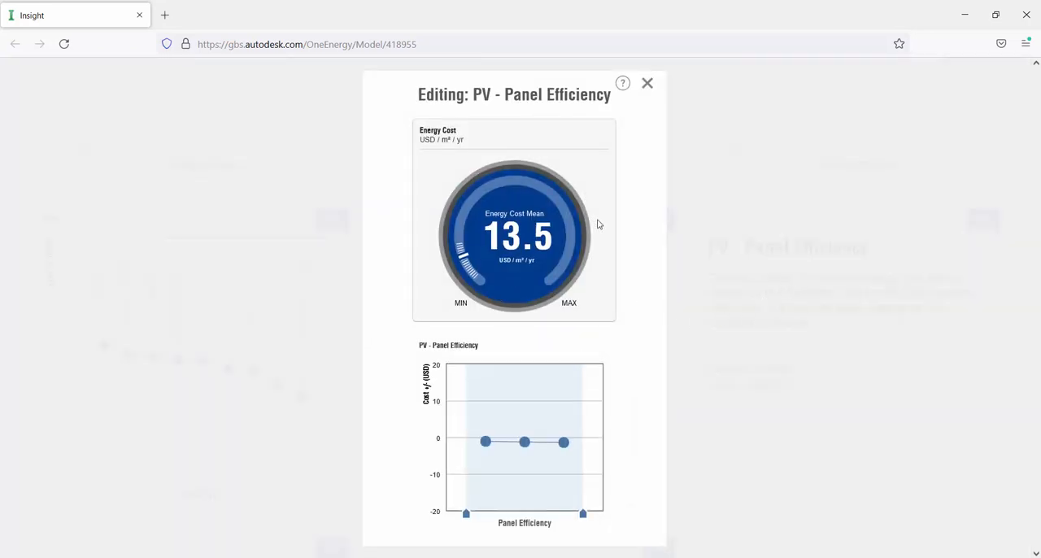
{"action": "left_click", "coordinate": [648, 83]}
{"action": "scroll", "coordinate": [523, 332], "scroll_direction": "down", "scroll_amount": 3}
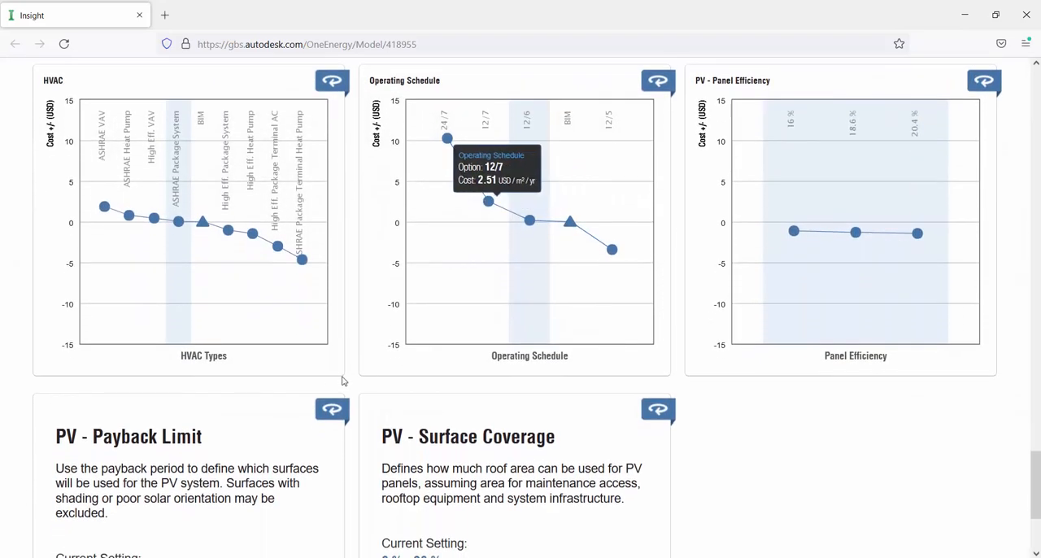
{"action": "scroll", "coordinate": [122, 385], "scroll_direction": "down", "scroll_amount": 2}
{"action": "left_click", "coordinate": [160, 280]}
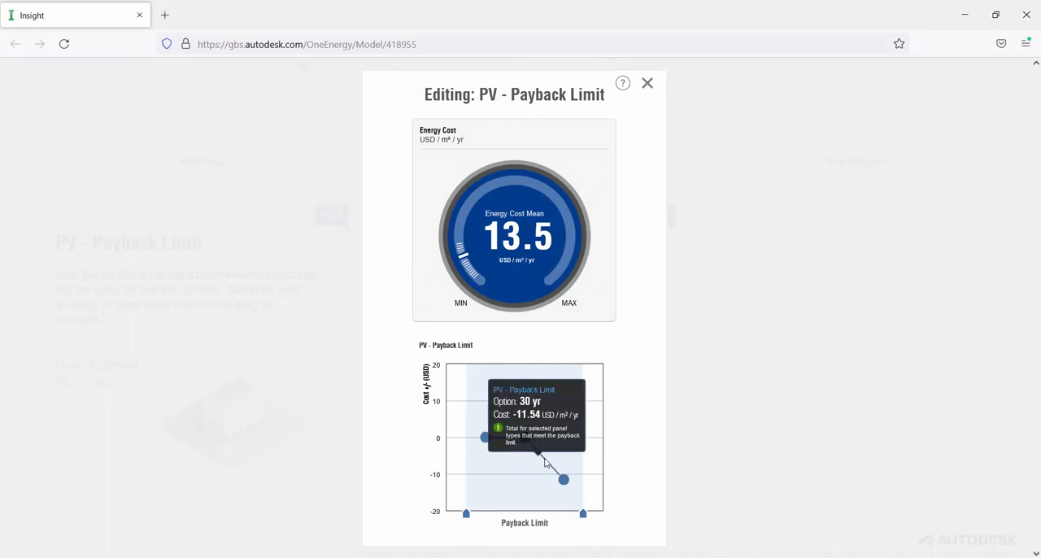
{"action": "mouse_move", "coordinate": [519, 440]}
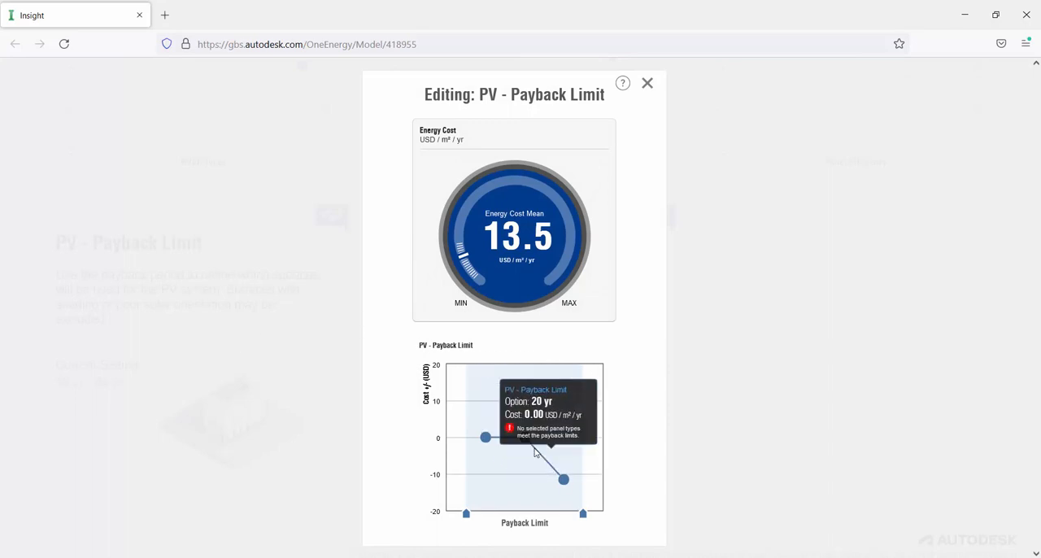
{"action": "mouse_move", "coordinate": [487, 440]}
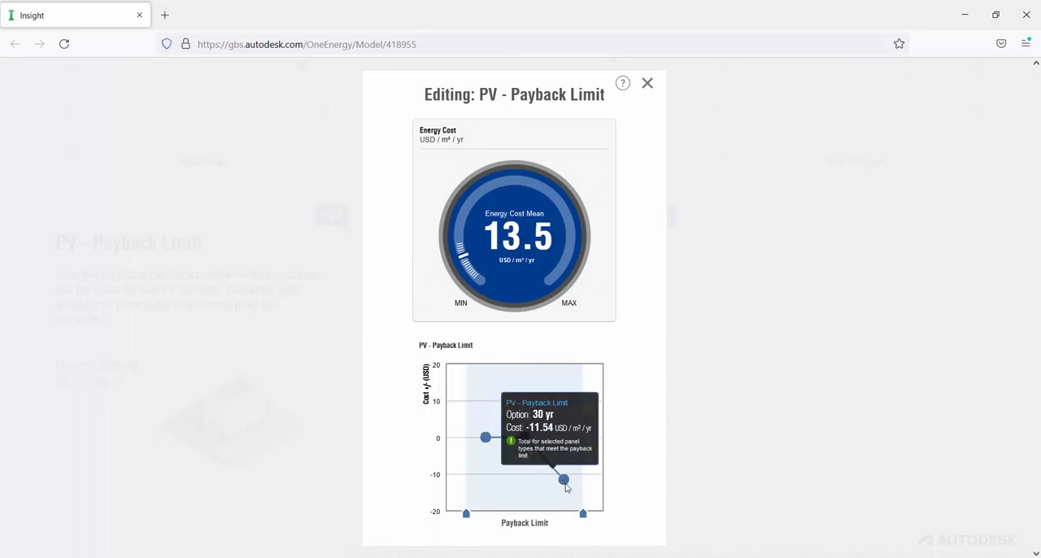
{"action": "mouse_move", "coordinate": [563, 481]}
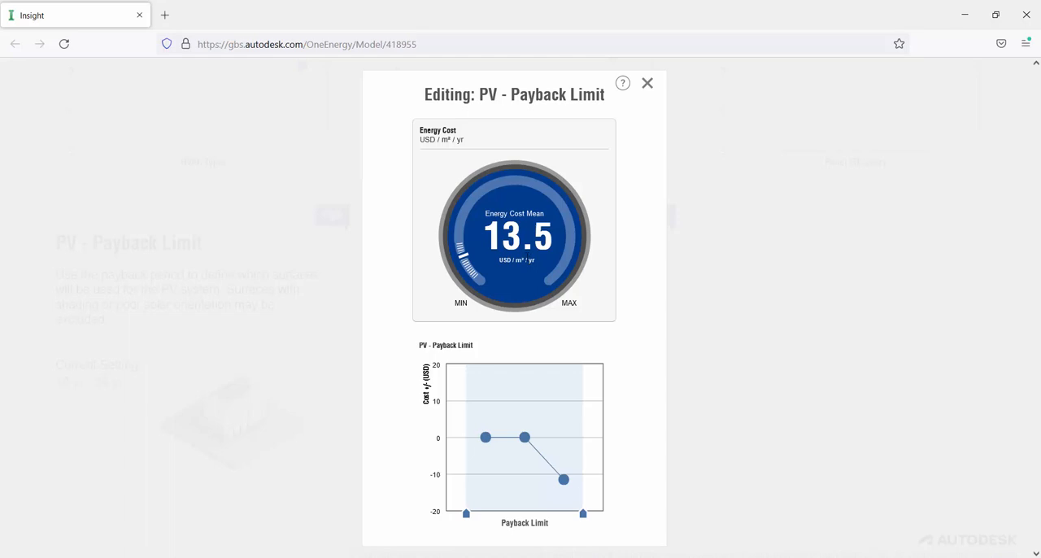
{"action": "left_click", "coordinate": [646, 84]}
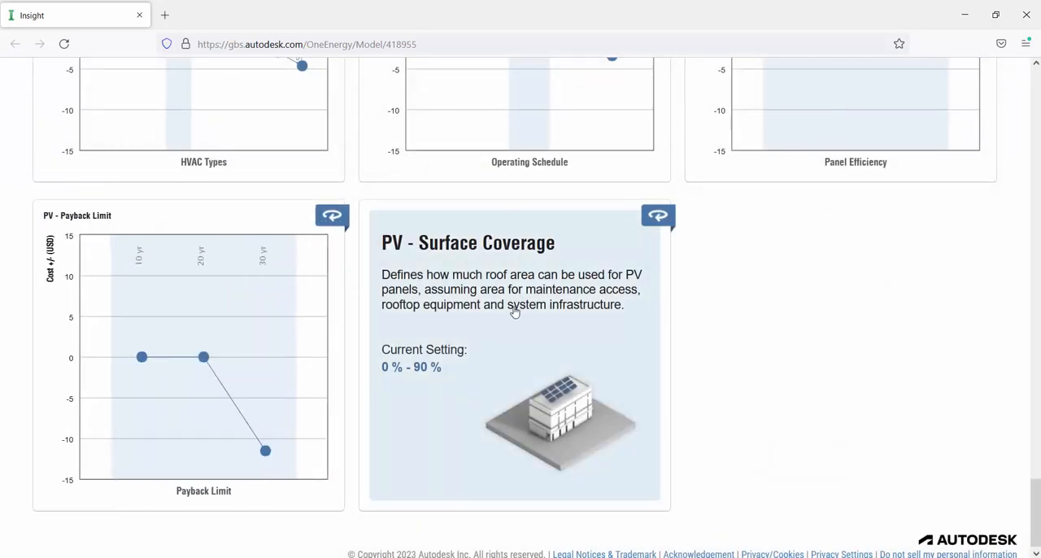
- Compare the PV - Surface Coverage options, narrow the range to only the option directly after 0 % and close the editor
{"action": "left_click", "coordinate": [514, 313]}
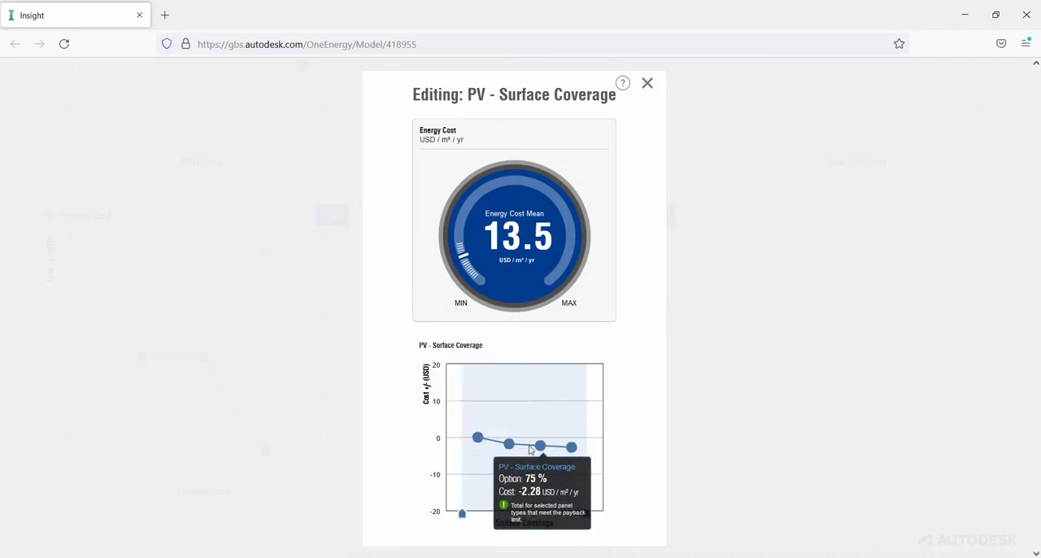
{"action": "mouse_move", "coordinate": [575, 451]}
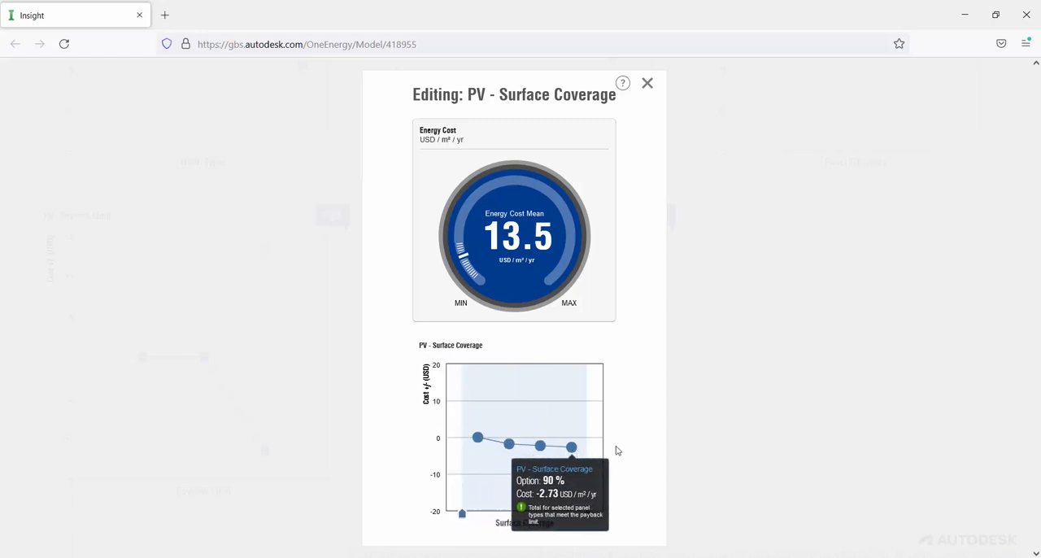
{"action": "left_click_drag", "start_coordinate": [460, 515], "coordinate": [495, 518]}
{"action": "left_click_drag", "start_coordinate": [591, 515], "coordinate": [524, 515]}
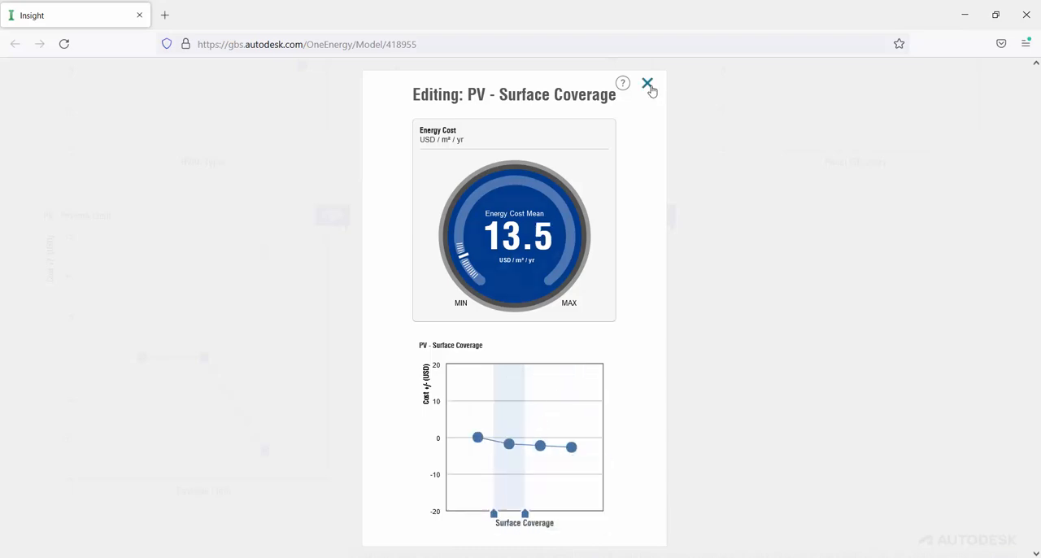
{"action": "left_click", "coordinate": [648, 85]}
- Examine the Benchmark Comparison and Model History charts, and orbit the building form to its front-right corner
{"action": "left_click_drag", "start_coordinate": [1037, 506], "coordinate": [1037, 132]}
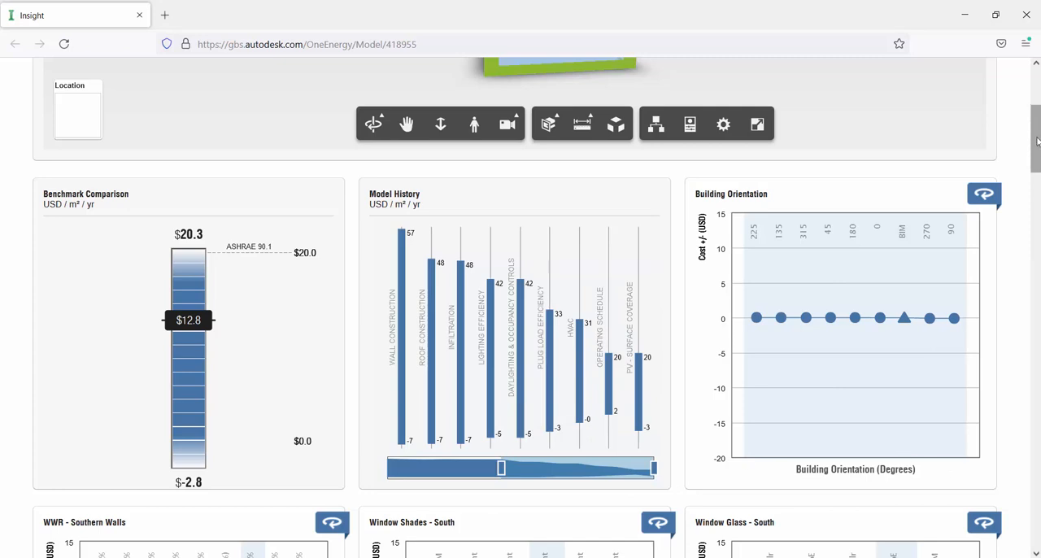
{"action": "left_click_drag", "start_coordinate": [1038, 142], "coordinate": [1037, 102]}
{"action": "left_click_drag", "start_coordinate": [548, 235], "coordinate": [837, 196]}
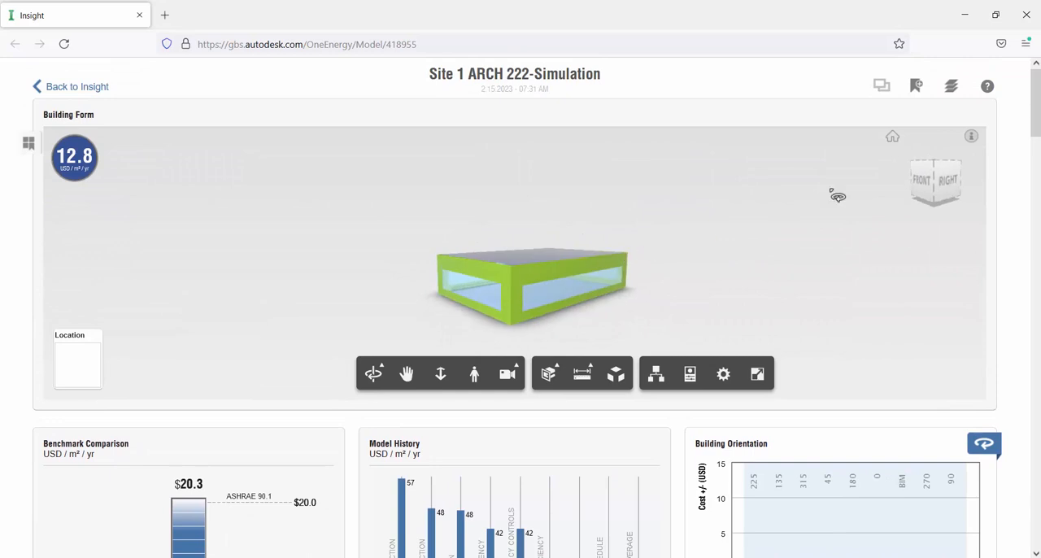
{"action": "mouse_move", "coordinate": [1037, 104]}
{"action": "left_mouse_down"}
{"action": "mouse_move", "coordinate": [1037, 136]}
{"action": "mouse_move", "coordinate": [1037, 104]}
{"action": "left_mouse_up"}
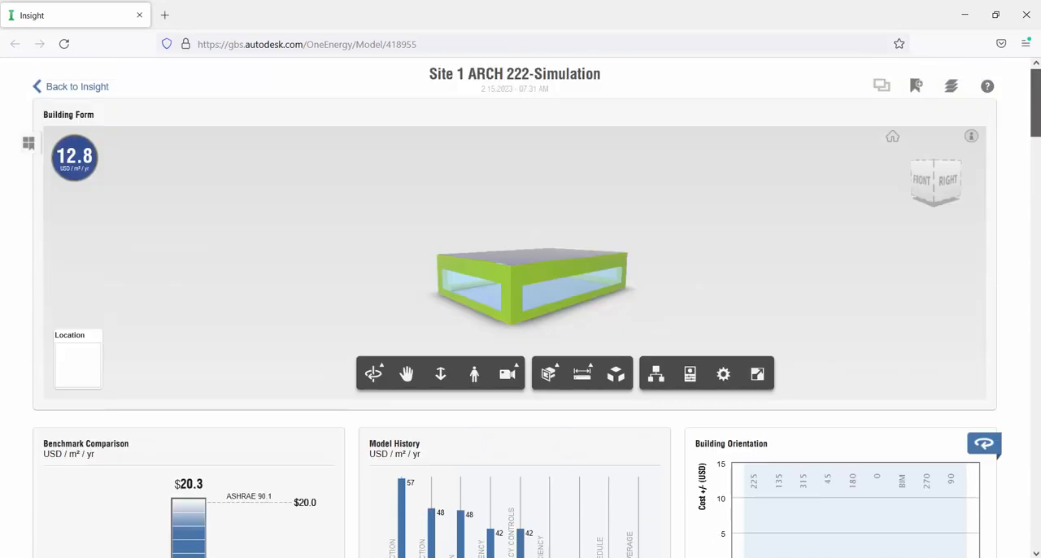